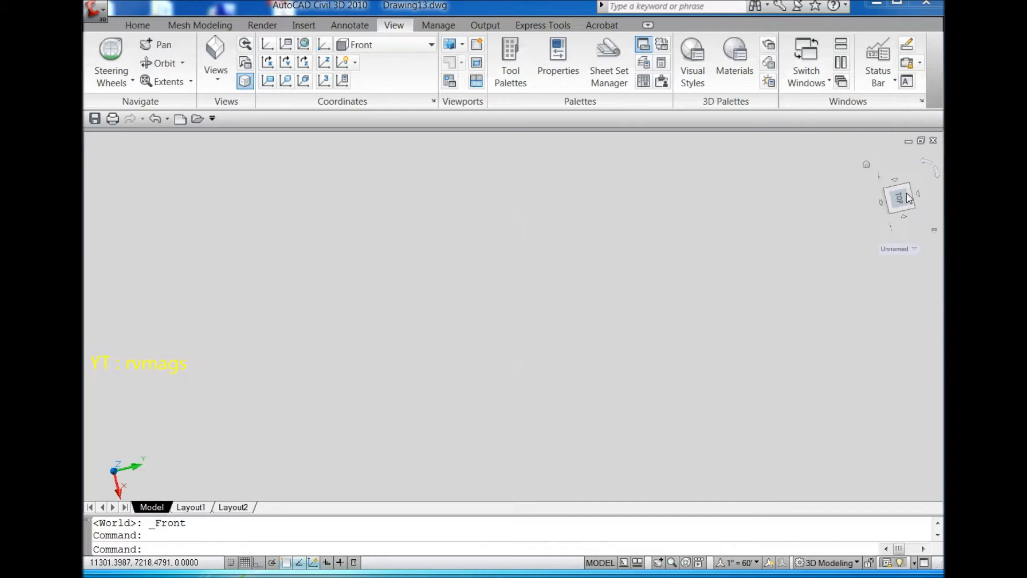
Draw a circle of diameter 29 centred at 0,0 in the top view.
right_click(904, 196)
left_click(933, 226)
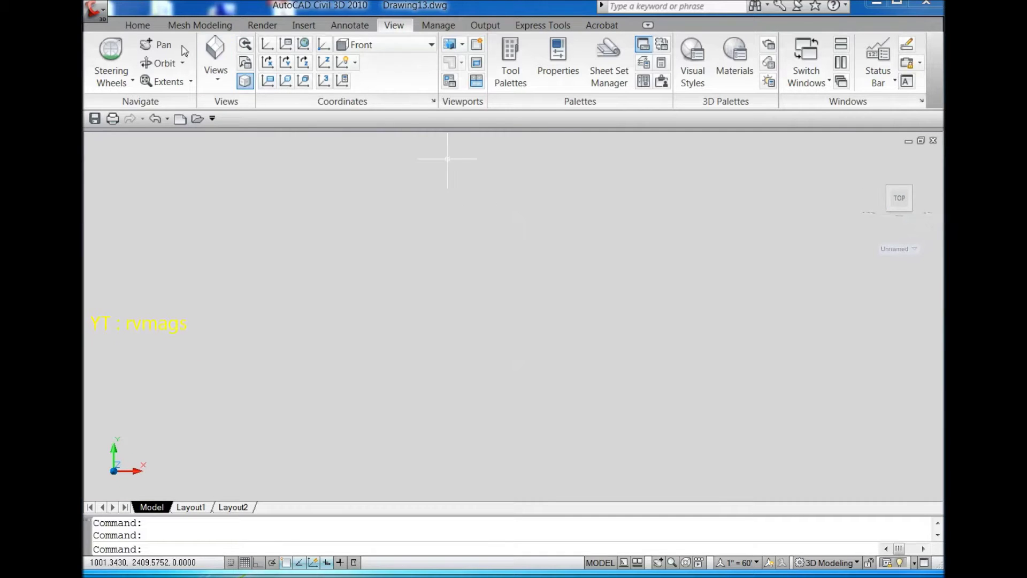
left_click(138, 25)
left_click(370, 62)
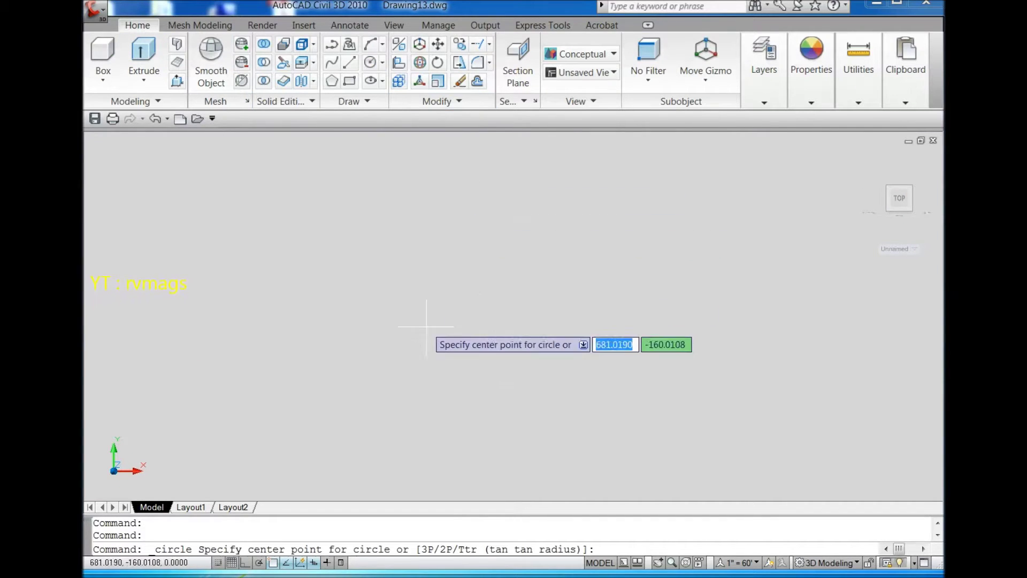
type("0,0")
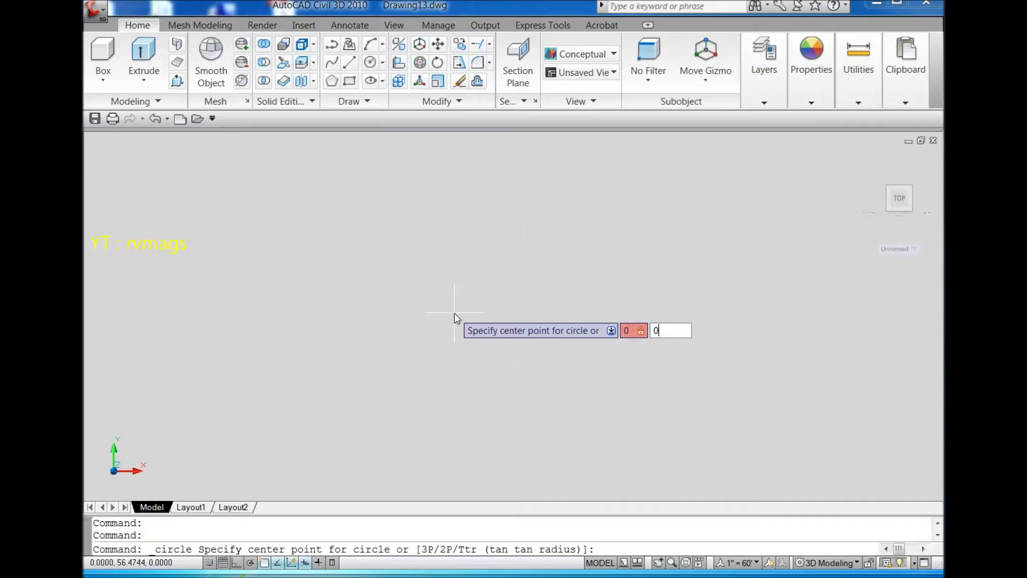
key("Return")
type("d")
key("Return")
type("29")
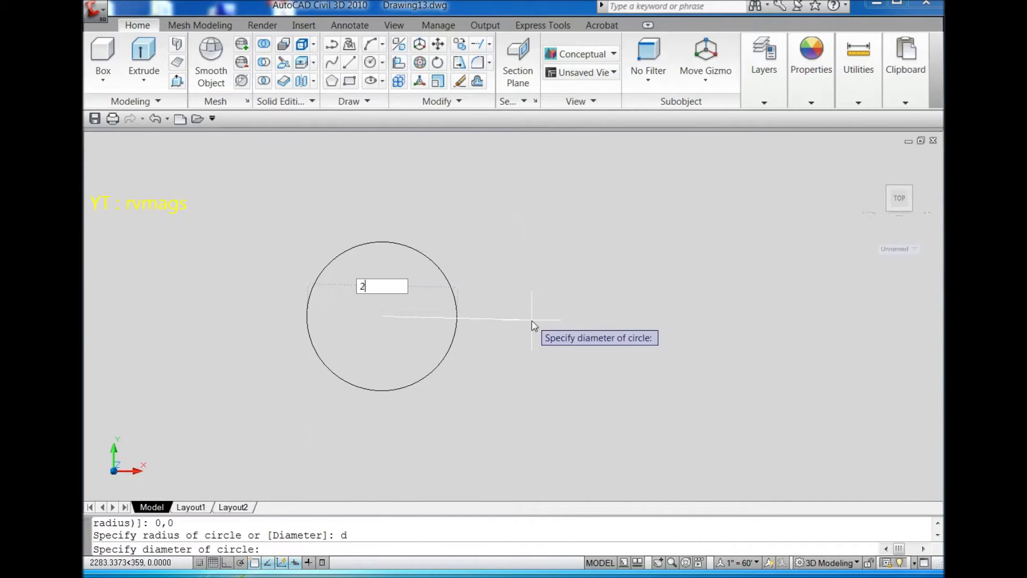
key("Return")
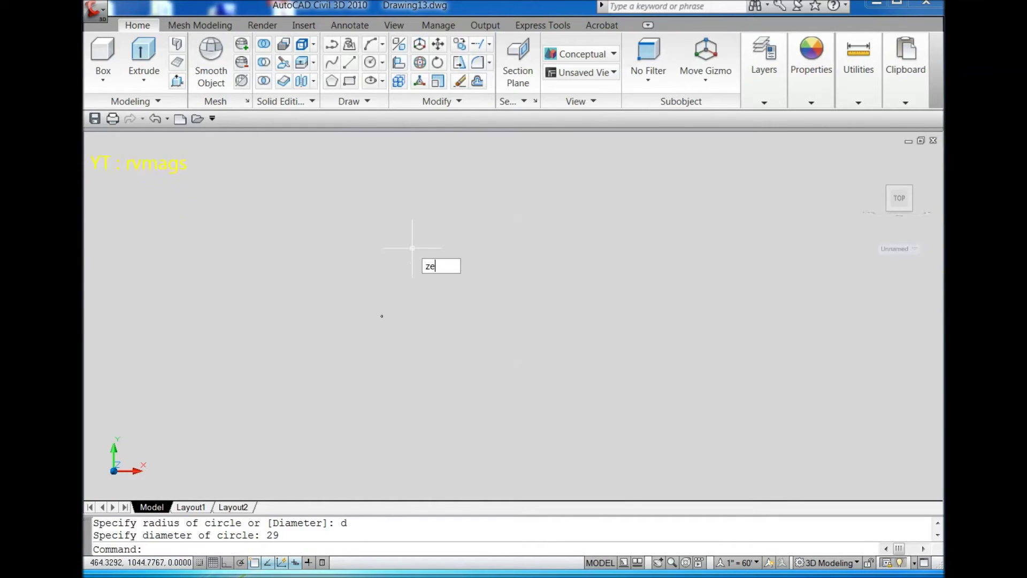
type("ze")
key("Return")
Draw a concentric circle of diameter 53 around the first circle.
left_click(369, 62)
scroll(497, 284, "down", 8)
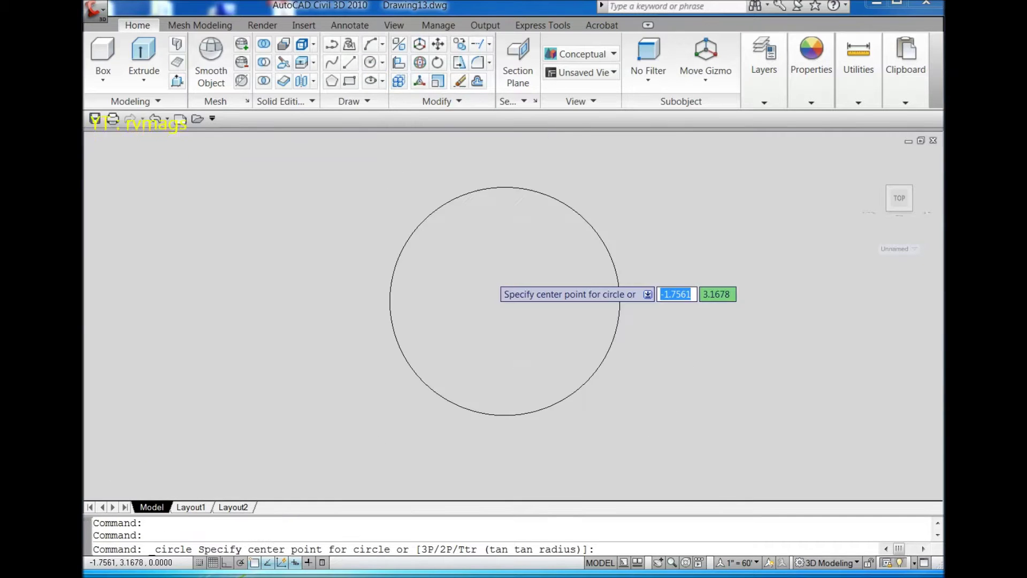
left_click(508, 314)
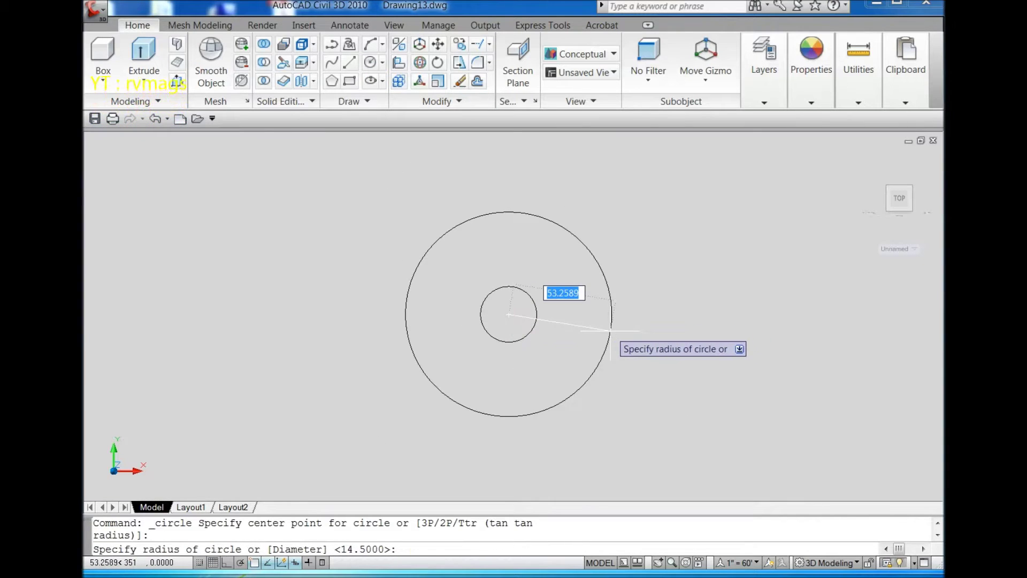
type("d")
key("Return")
type("53")
key("Return")
Draw a three-point spline curving up from the inner circle's right side to the outer circle, with default end tangents.
scroll(573, 312, "up", 3)
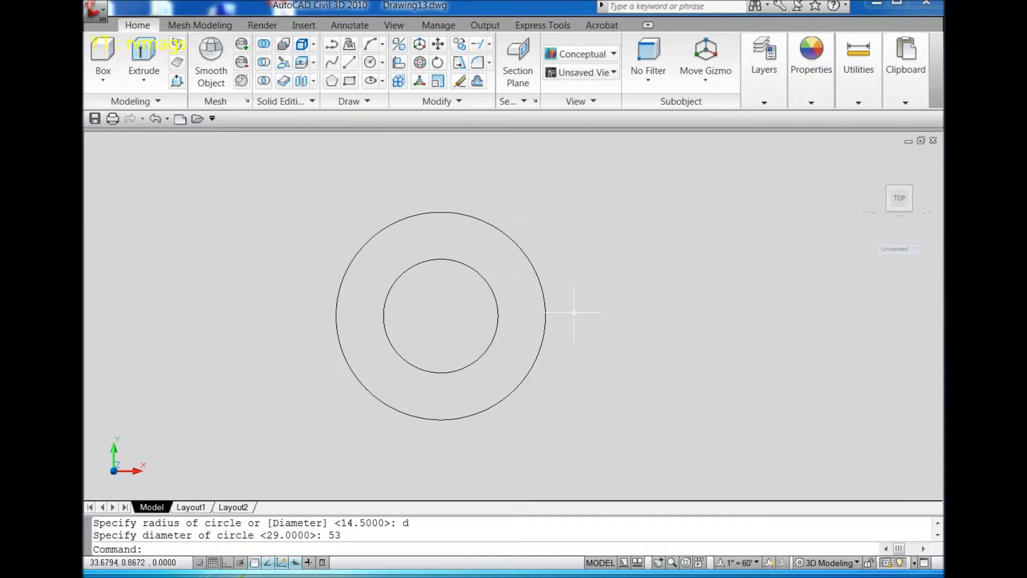
left_click(350, 65)
scroll(431, 265, "up", 3)
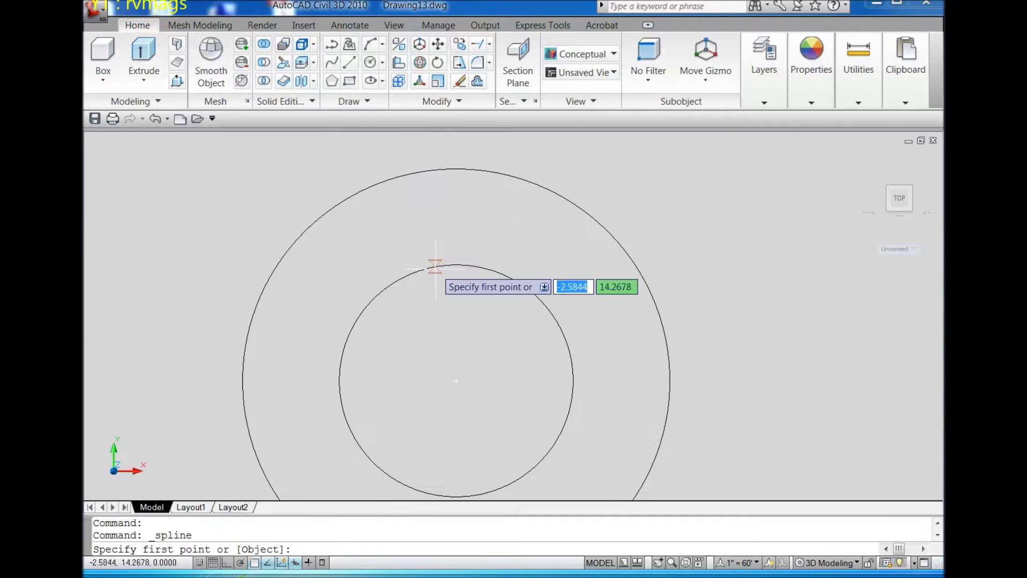
left_click(567, 344)
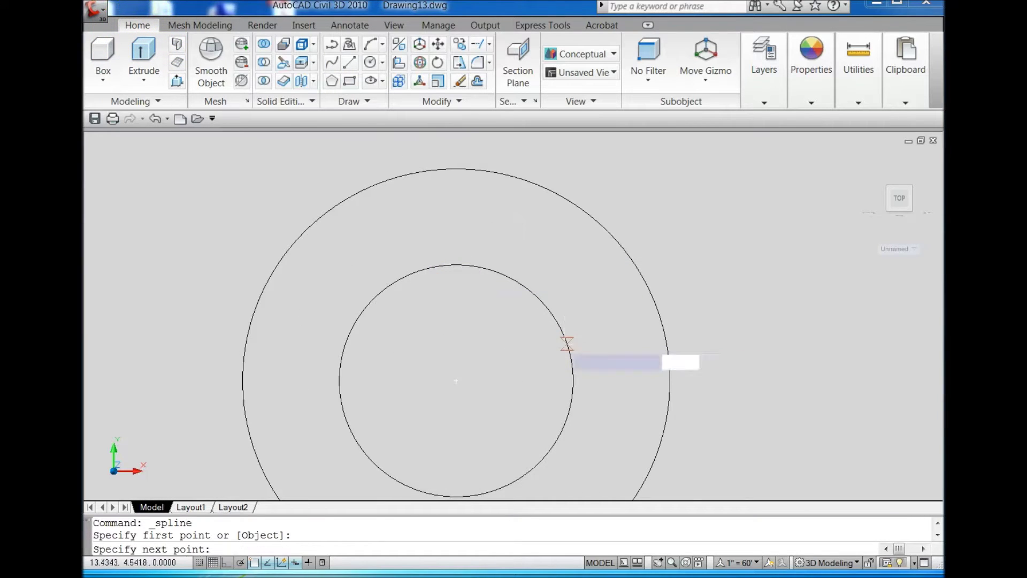
left_click(620, 330)
left_click(655, 305)
right_click(654, 306)
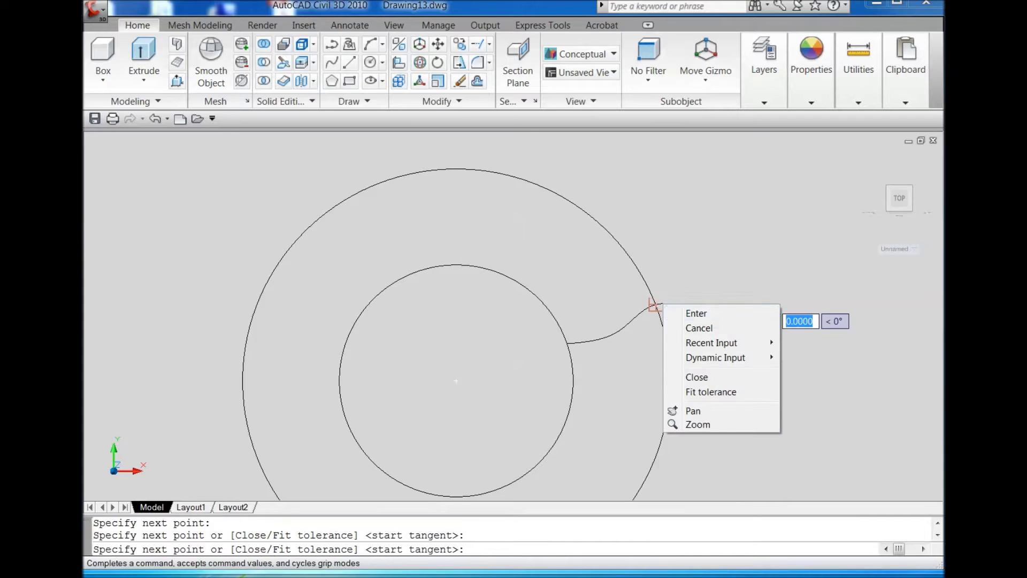
left_click(688, 311)
left_click(714, 308)
key("Return")
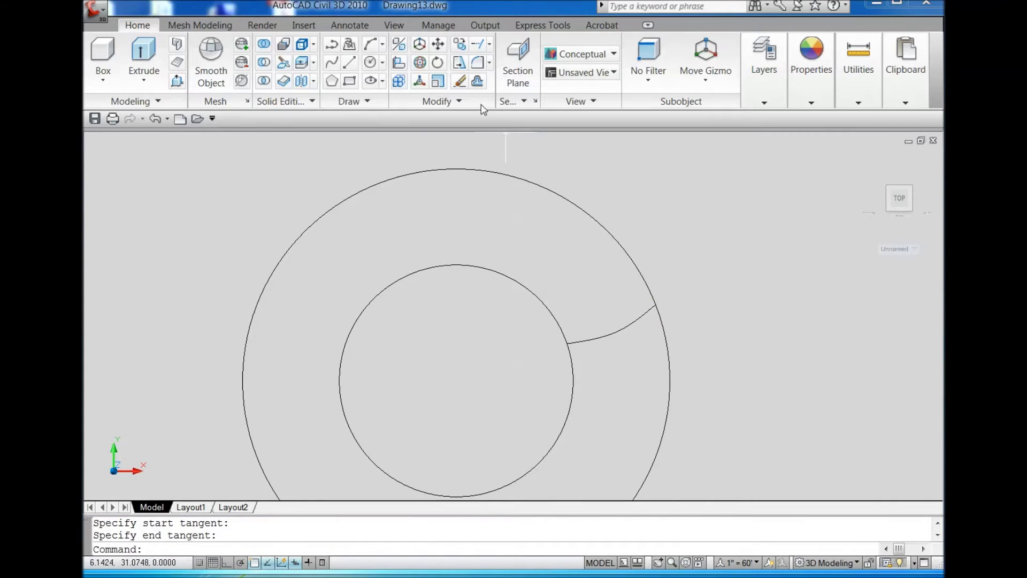
Offset the spline downward by a distance of 9.
left_click(477, 82)
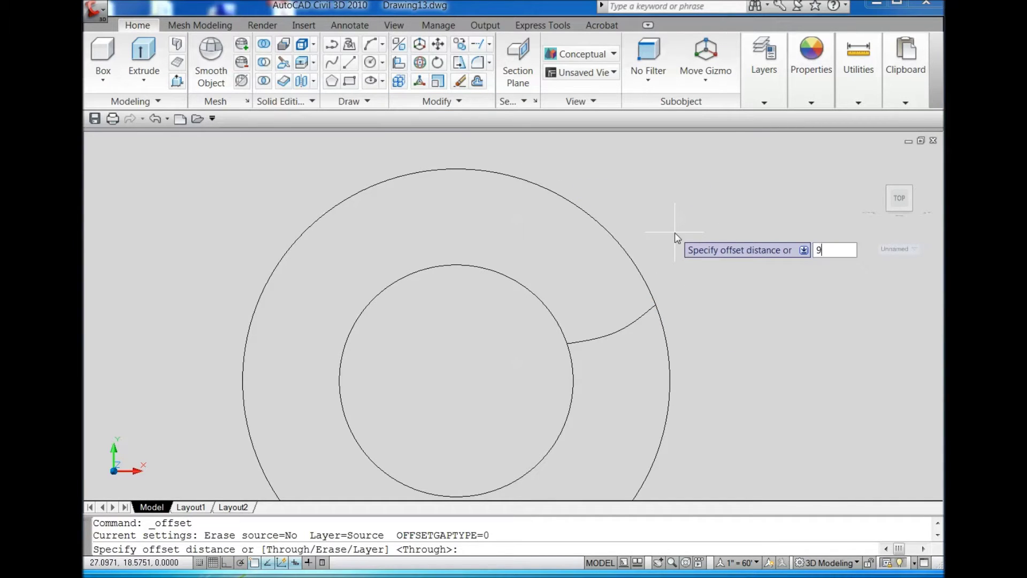
key("Return")
left_click(602, 336)
left_click(594, 379)
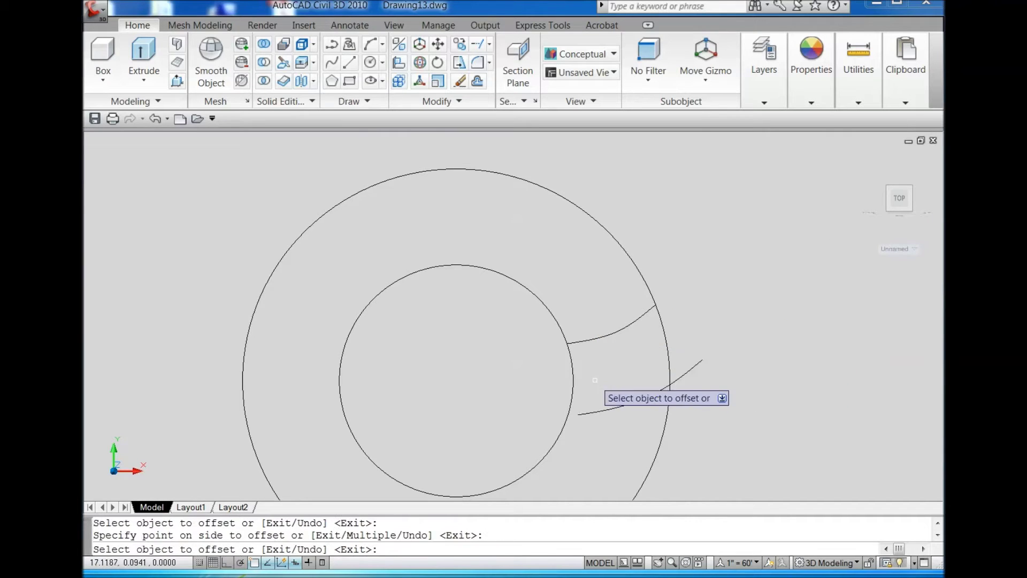
key("Escape")
Stretch the inner endpoint of the offset spline horizontally until it meets the inner circle.
scroll(581, 414, "up", 5)
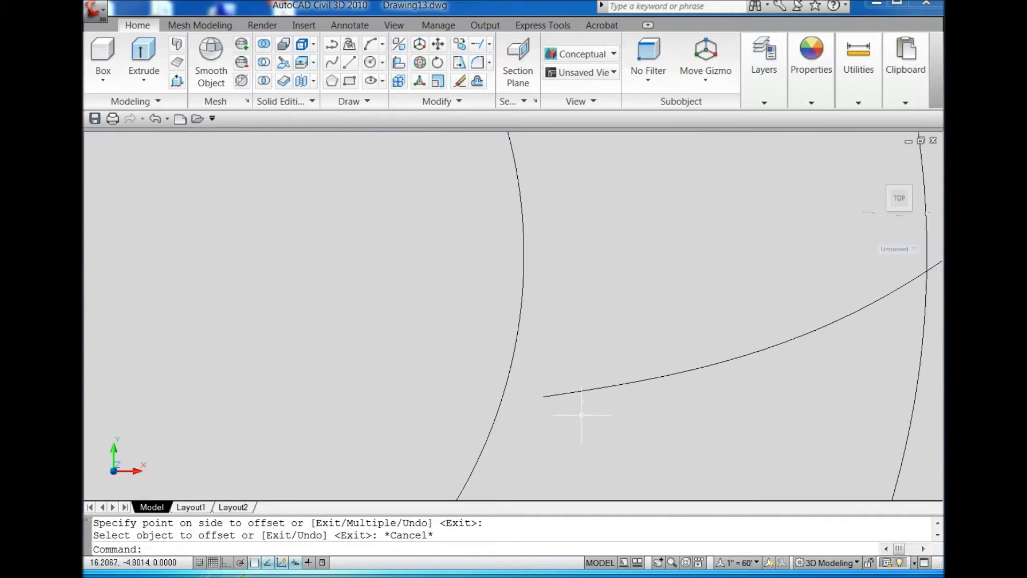
left_click(545, 394)
left_click(549, 390)
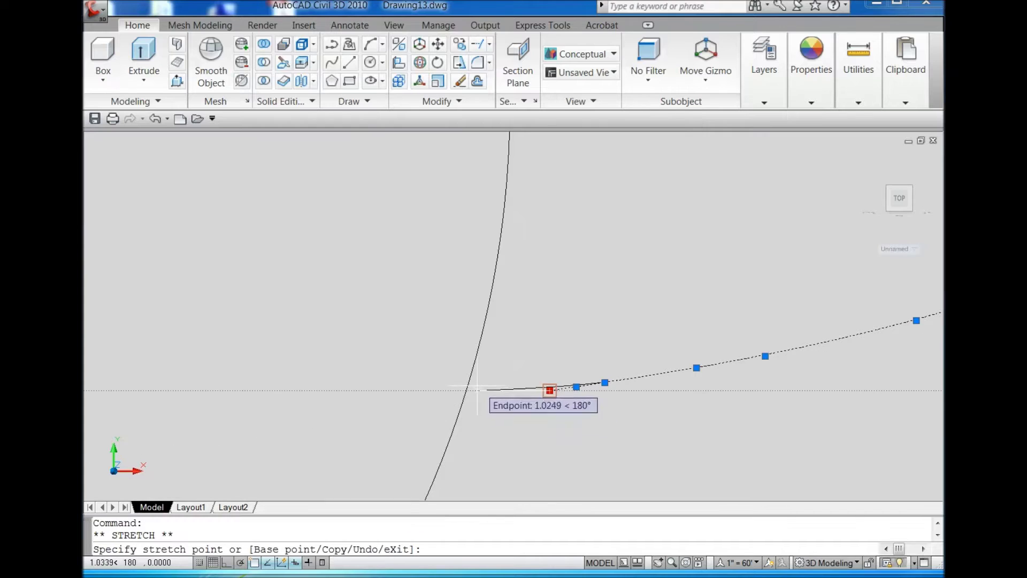
key("Escape")
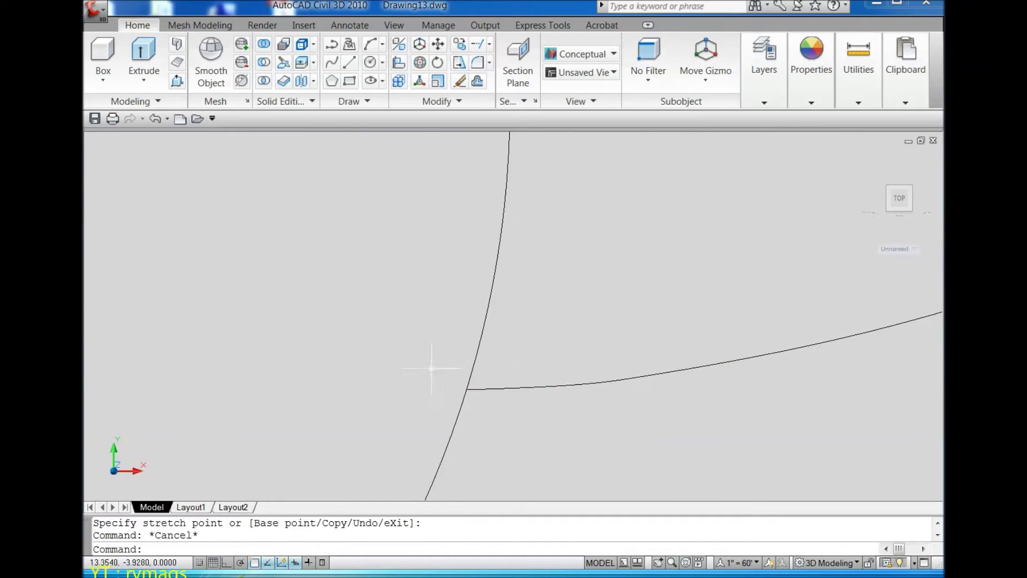
Trim the two circles and the overshooting offset spline to leave only the closed four-sided blade outline.
scroll(695, 384, "down", 4)
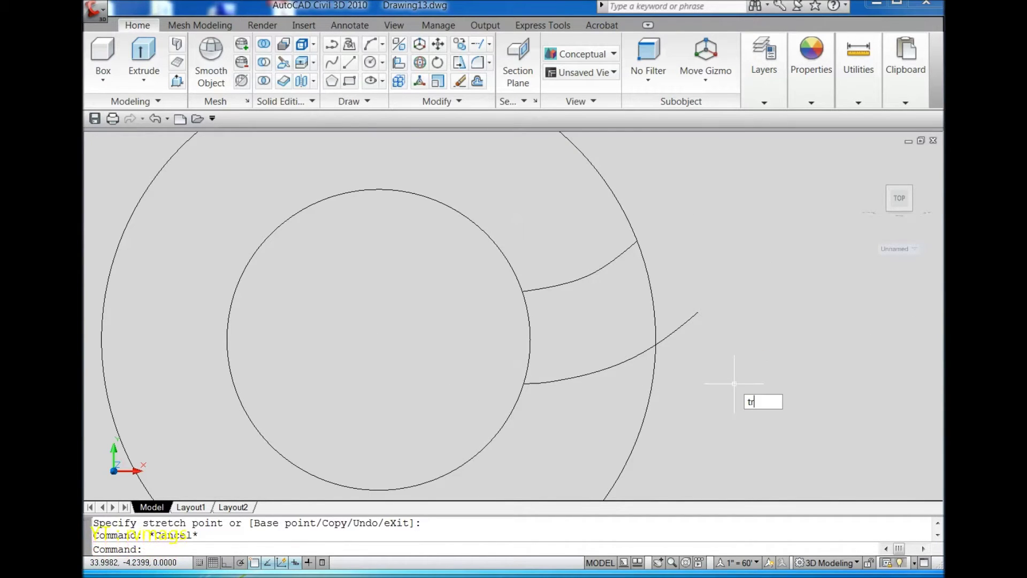
type("trim")
key("Return")
key("Return")
left_click(698, 363)
left_click(668, 311)
left_click(673, 368)
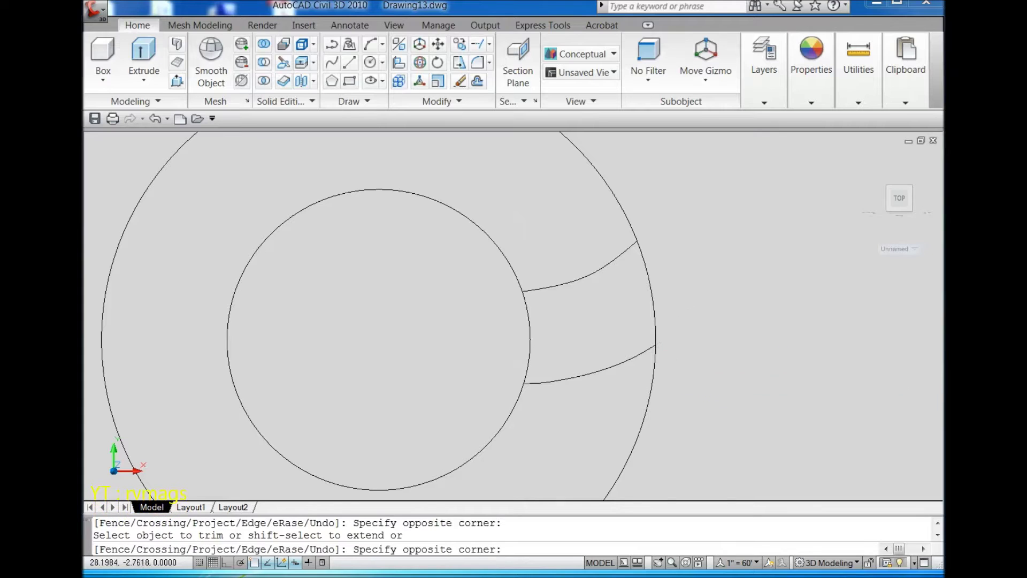
left_click(644, 378)
left_click(511, 412)
key("Escape")
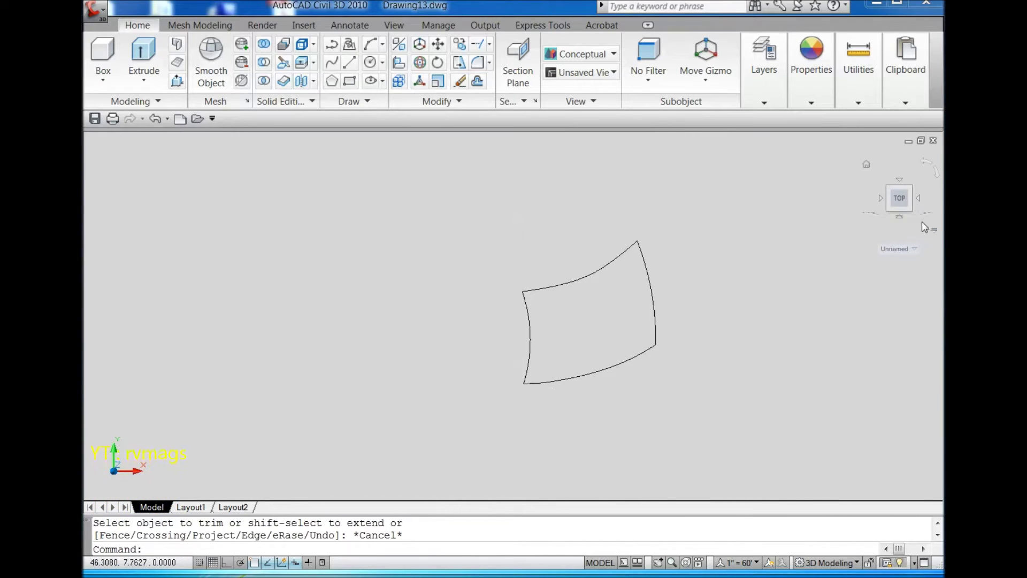
Create a boundary region from the closed blade outline by picking a point inside it.
left_click(372, 104)
left_click(366, 123)
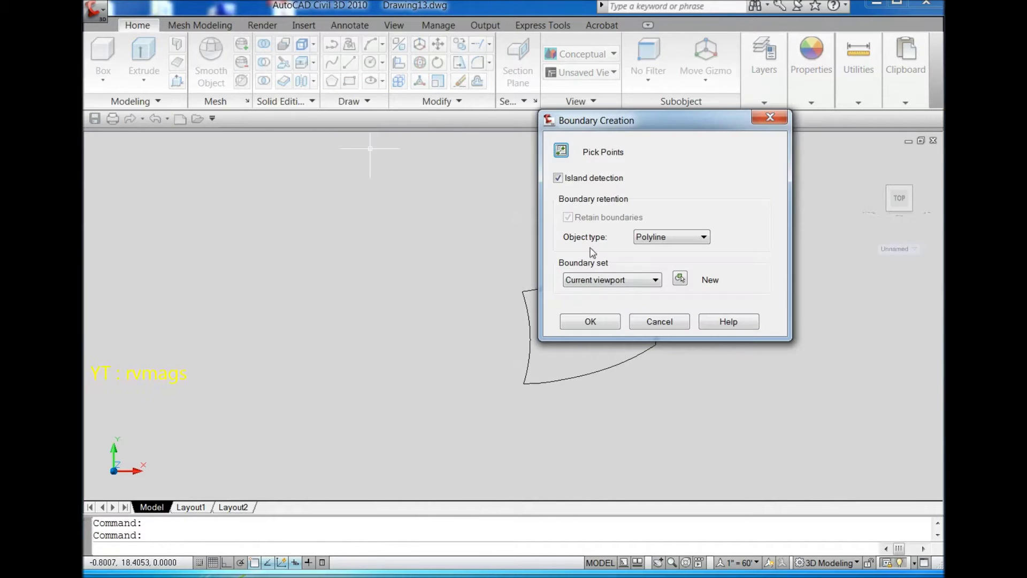
left_click(563, 155)
left_click(601, 303)
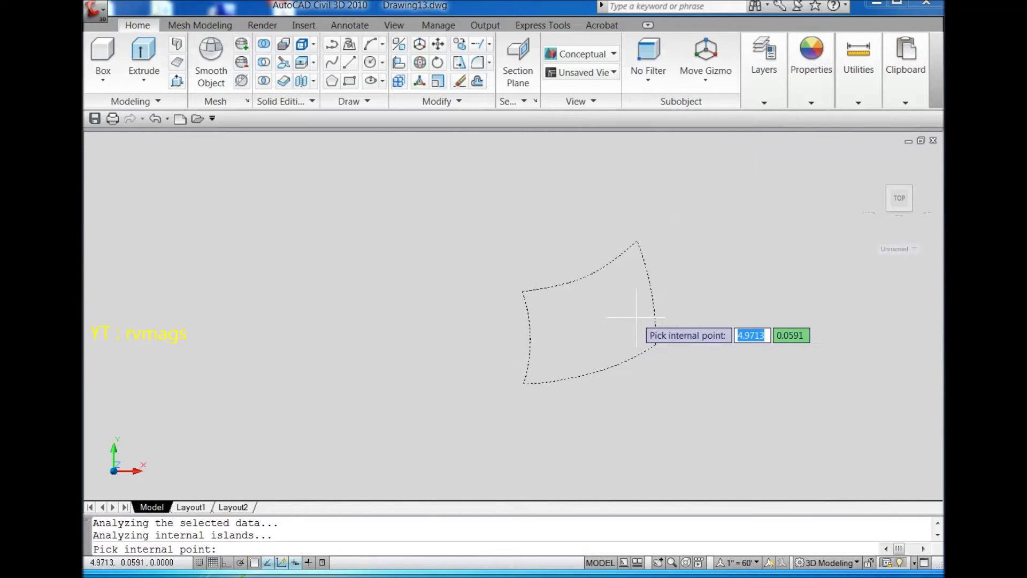
left_click(559, 322)
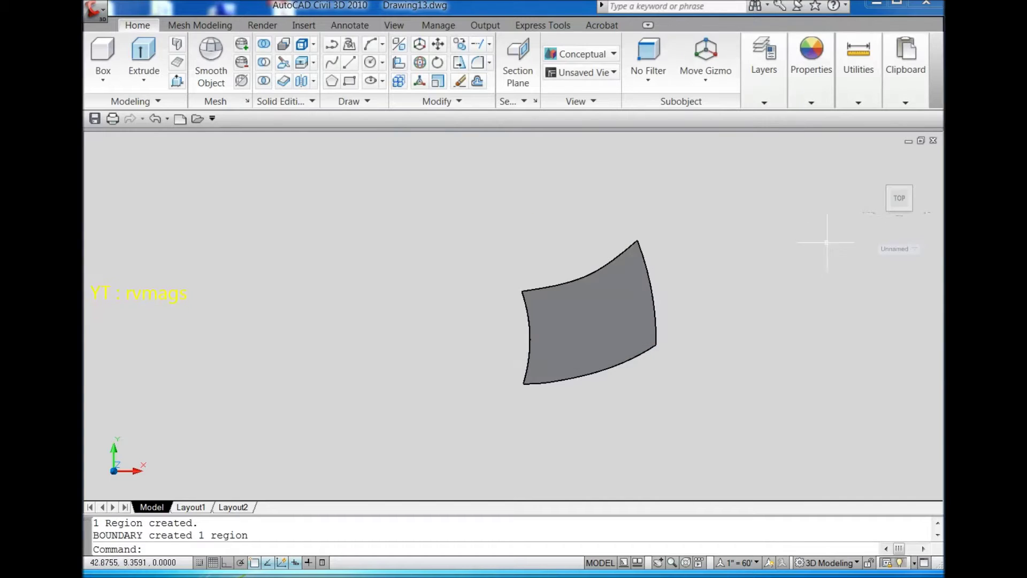
Draw a circle of diameter 29 centred on the origin against the blade's inner edge.
left_click(371, 65)
scroll(650, 299, "down", 4)
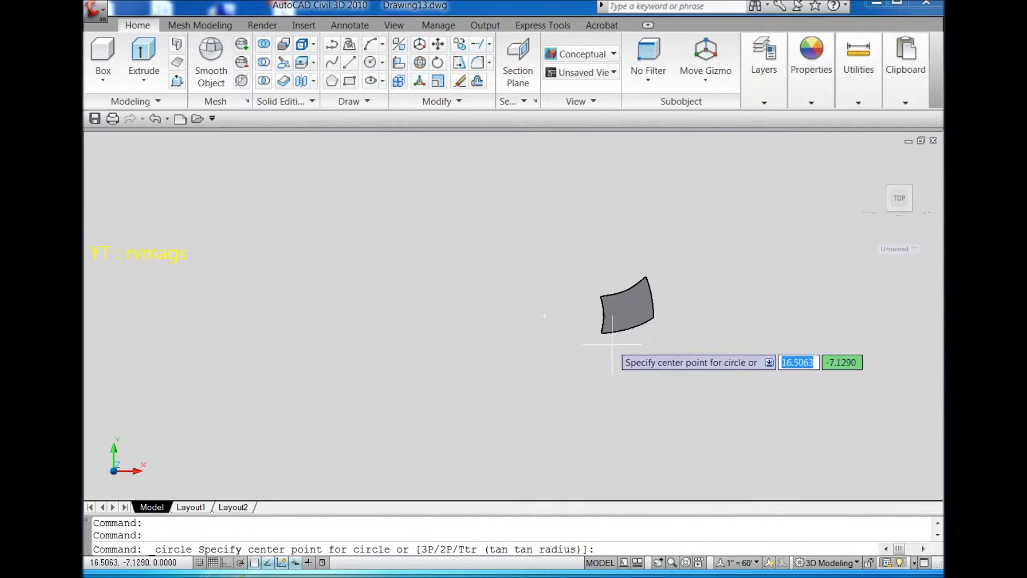
left_click(544, 315)
type("d")
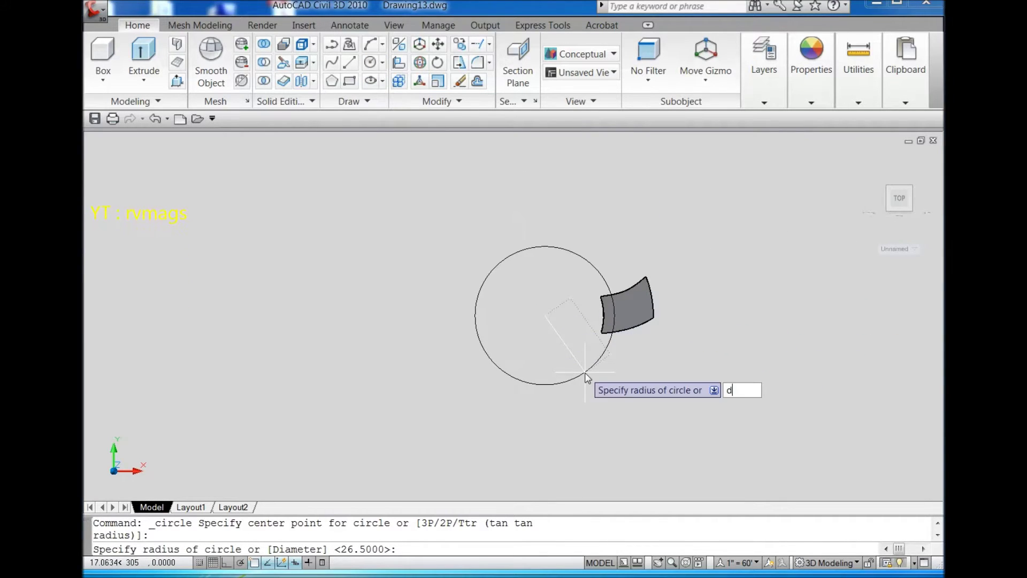
key("Return")
type("29")
key("Return")
Extrude the circle to a height of 12 in an isometric view to form the hub.
scroll(640, 319, "up", 4)
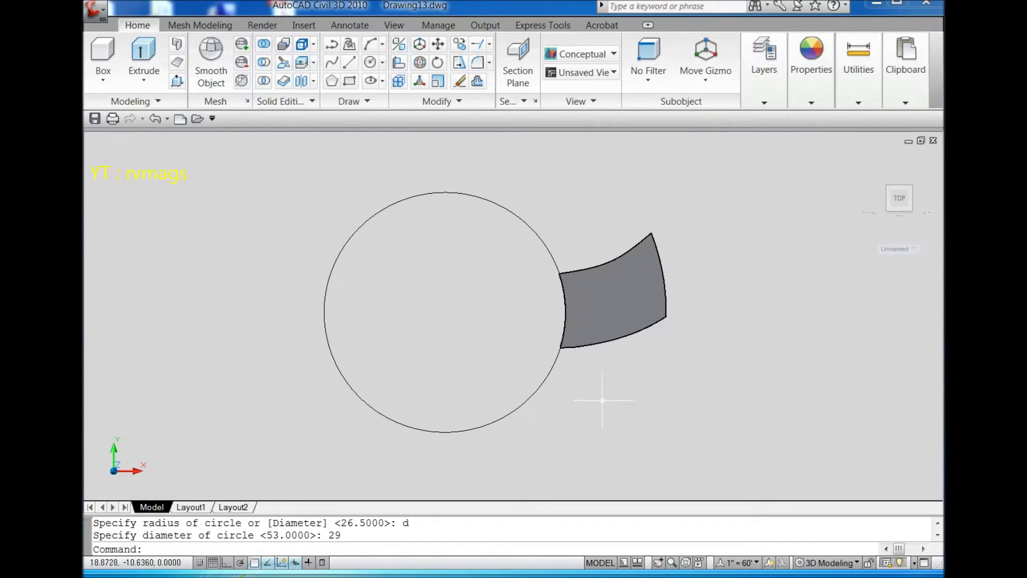
left_click(568, 400)
left_click(517, 374)
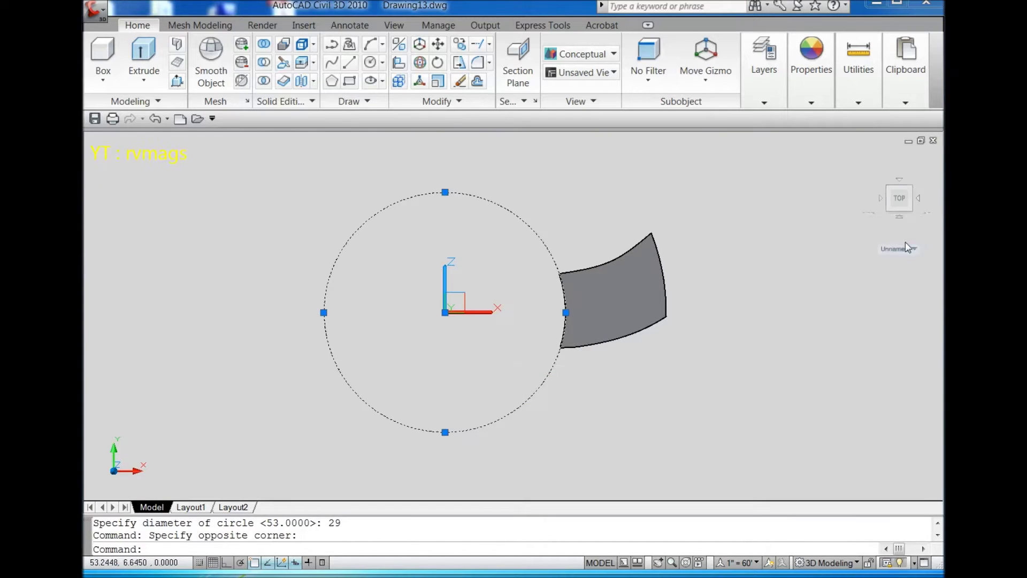
left_click(911, 211)
left_click(142, 53)
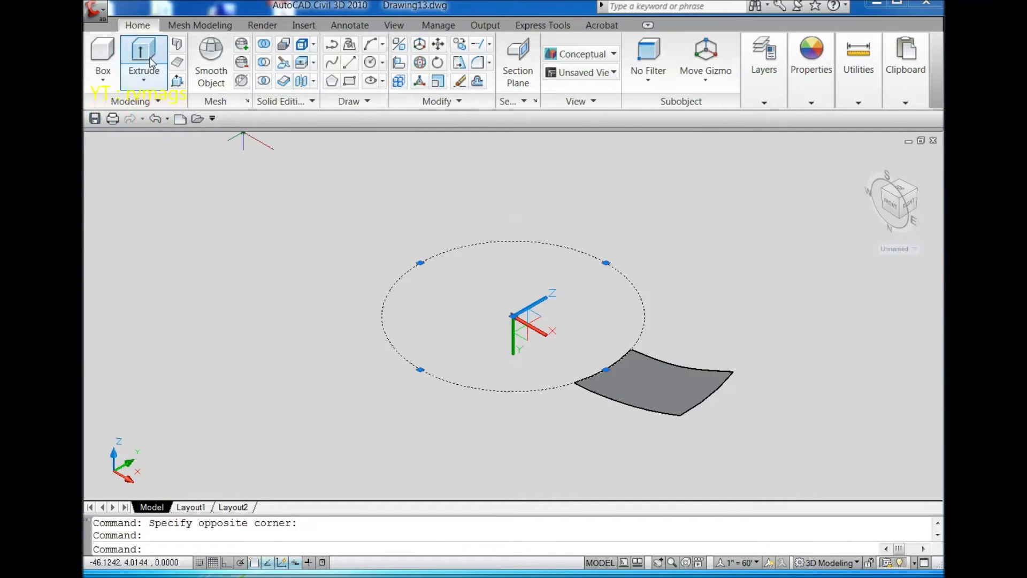
type("12")
key("Return")
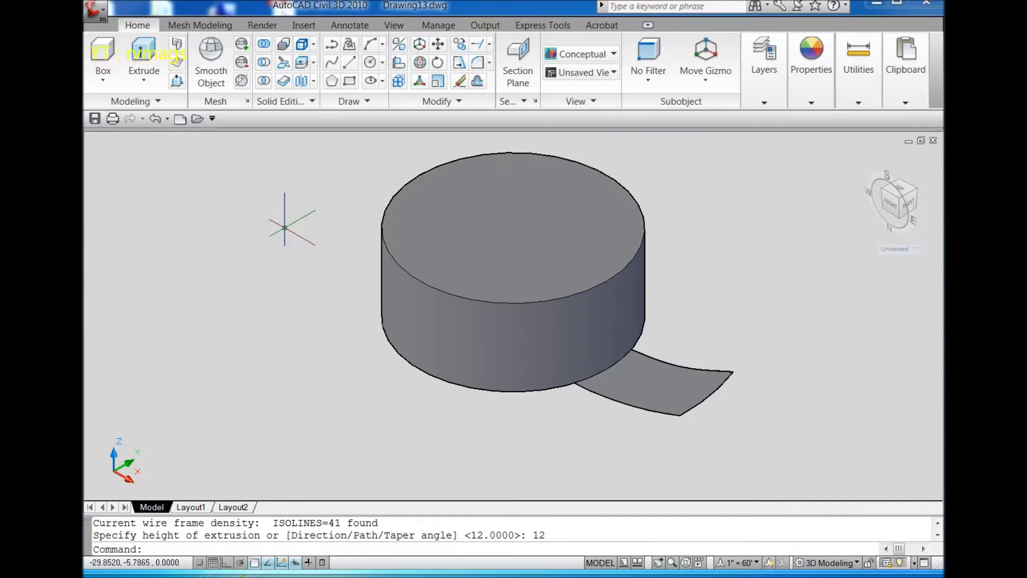
Press-pull the blade region upward by 12 into a solid beside the hub.
left_click(177, 81)
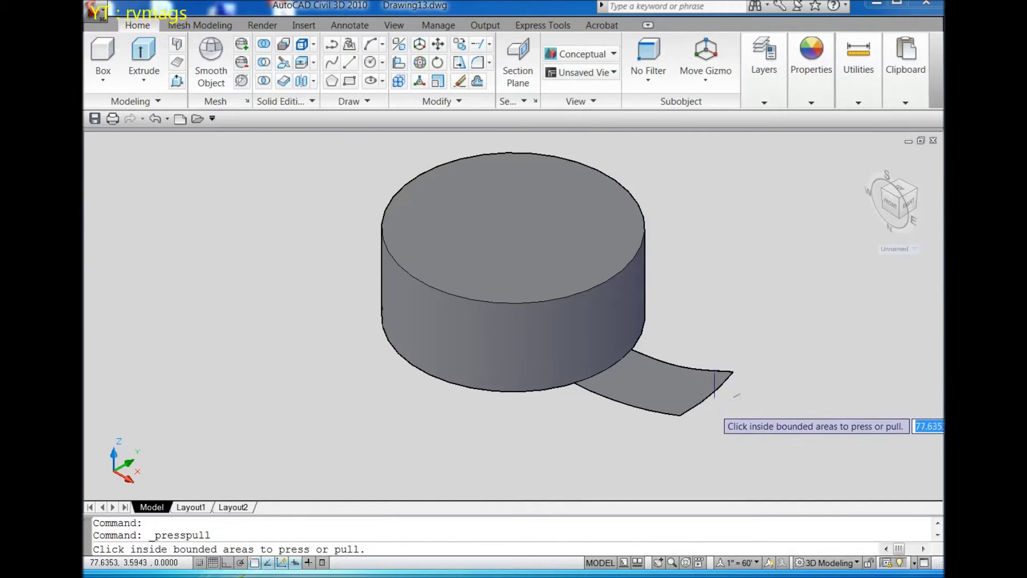
left_click(680, 398)
type("1")
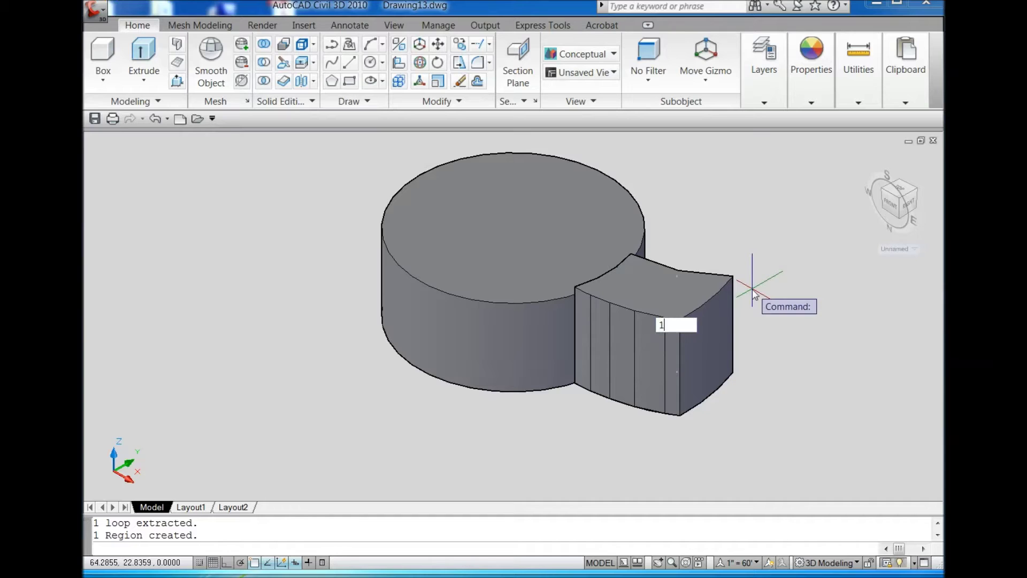
type("2")
key("Return")
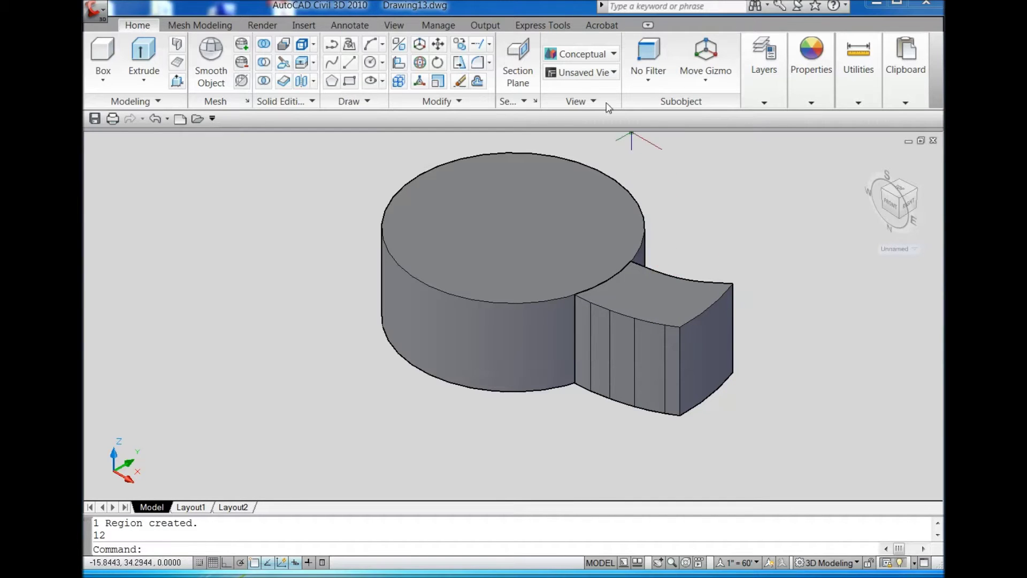
In the 3D Wireframe visual style, start a helix at the hub's base centre with base and top diameters of 29.
left_click(582, 58)
left_click(696, 88)
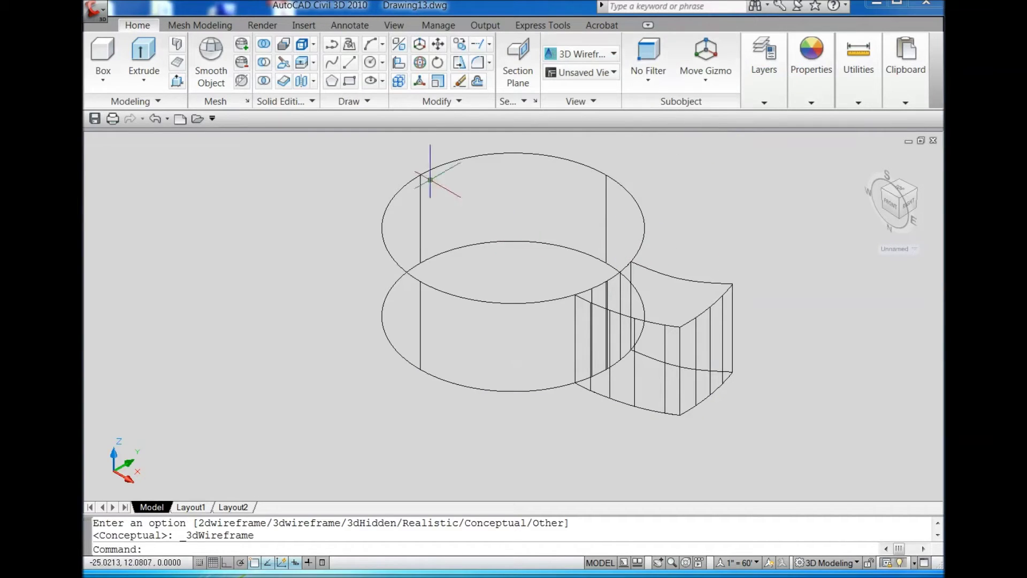
left_click(354, 101)
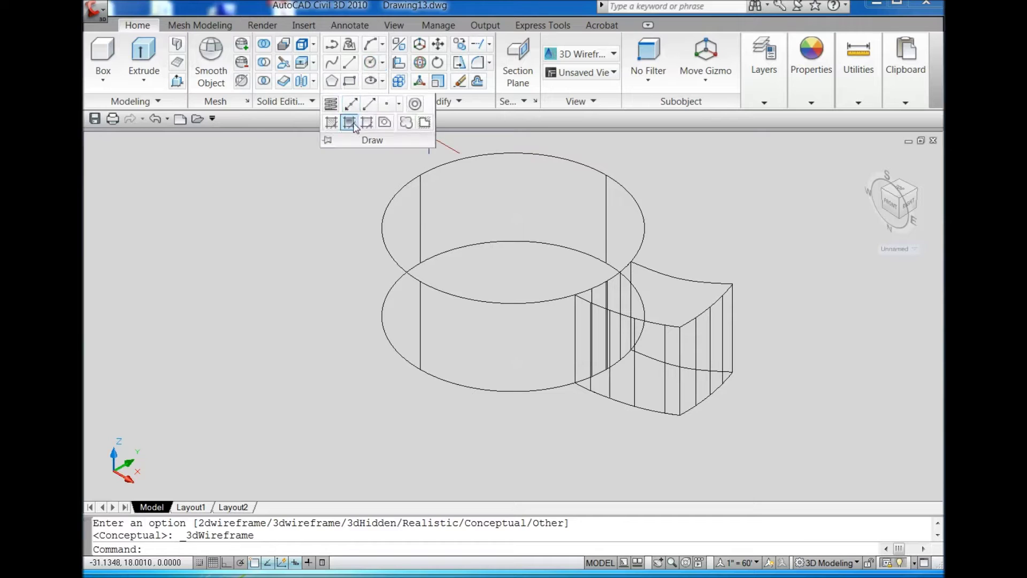
left_click(348, 121)
left_click(513, 317)
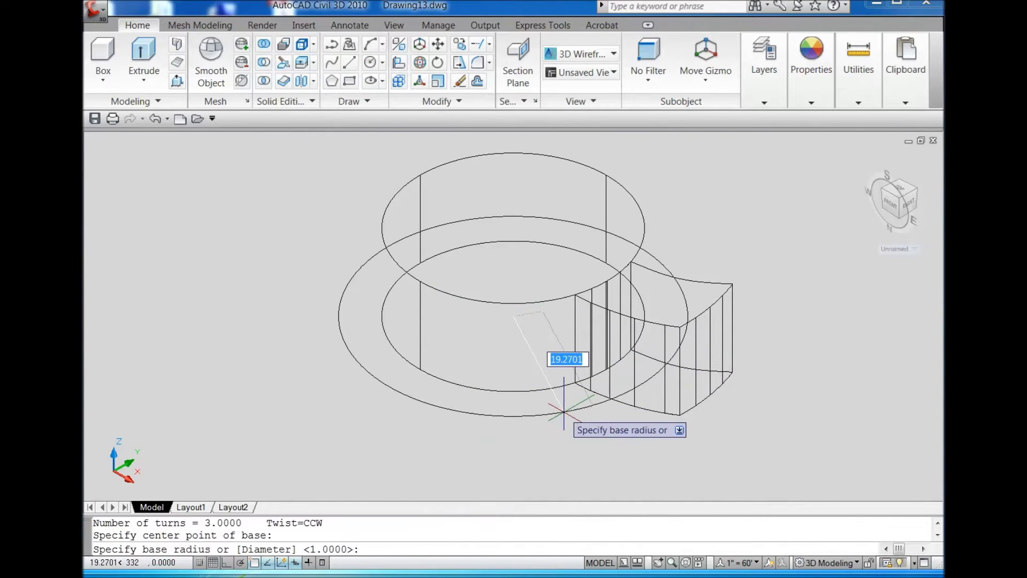
type("d")
key("Return")
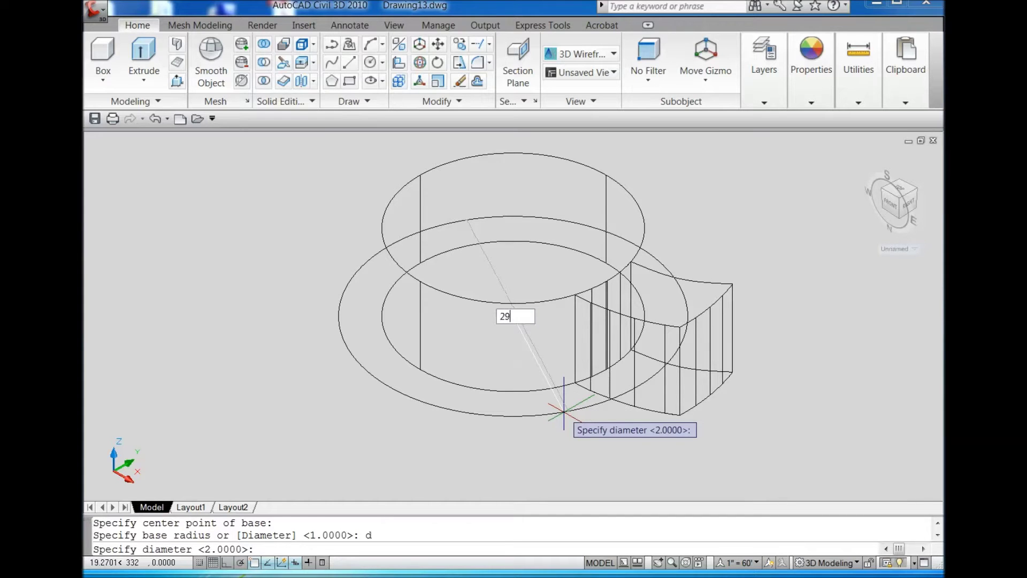
type("29")
key("Return")
type("d")
key("Return")
type("29")
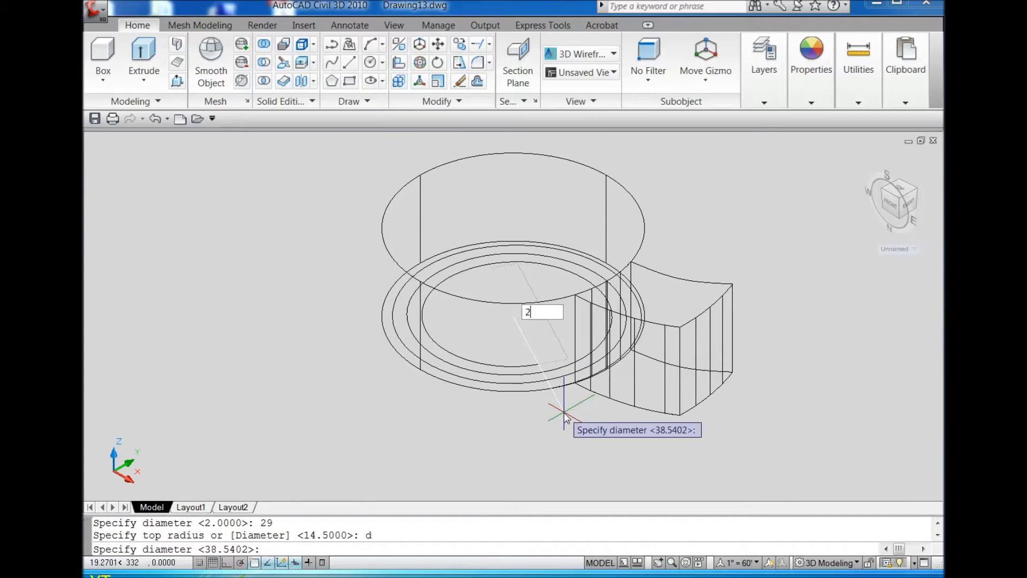
key("Return")
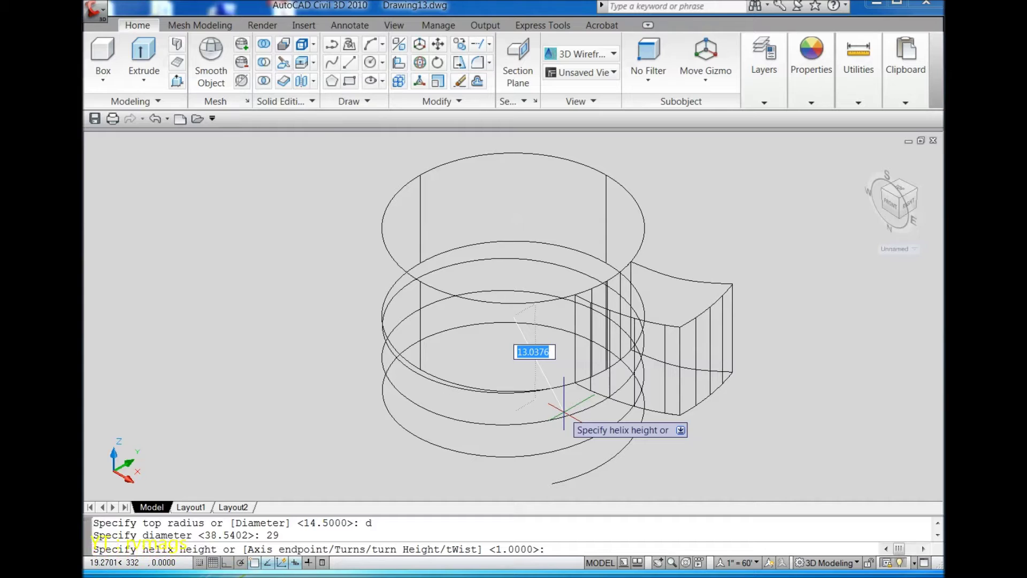
Set the helix to .16 turns and, with Ortho on, give it an upward height of 12.
type("t")
key("Return")
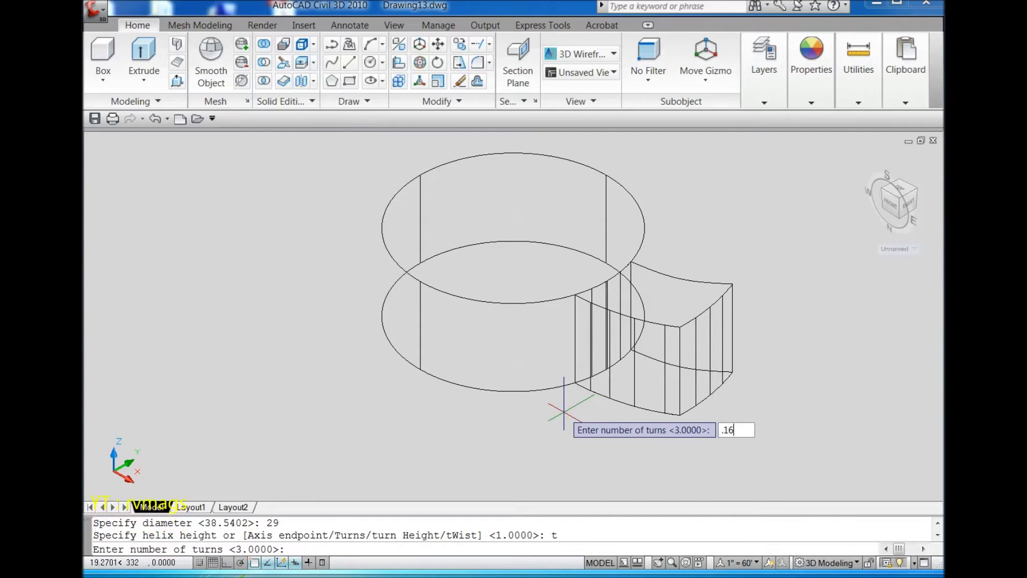
key("Return")
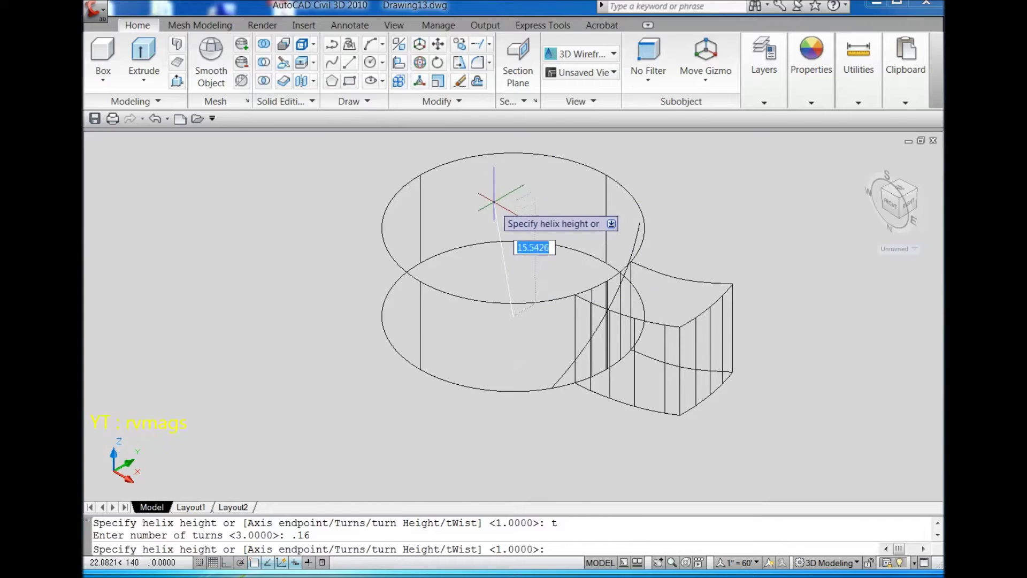
scroll(500, 248, "down", 2)
left_click(226, 562)
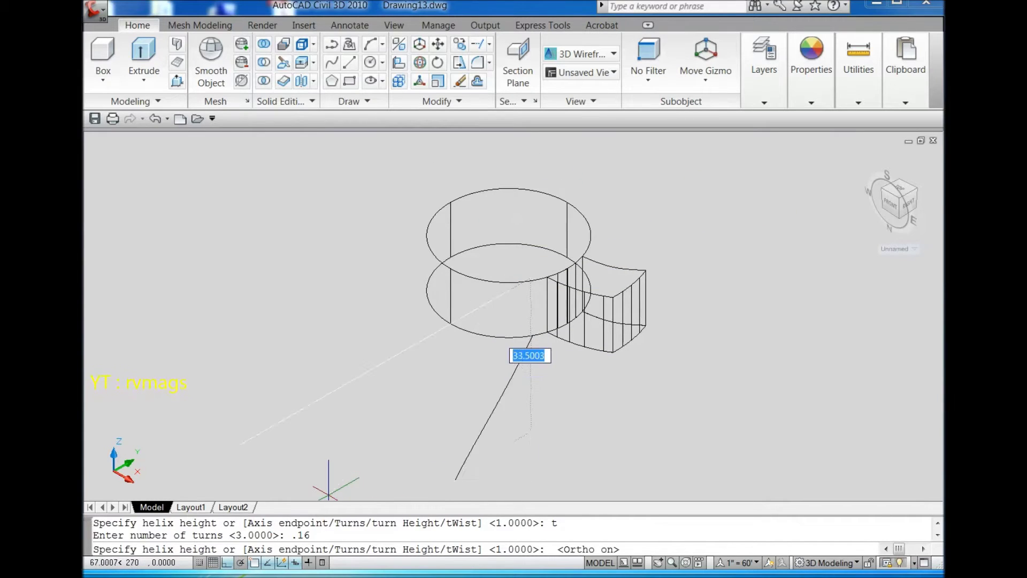
type("12")
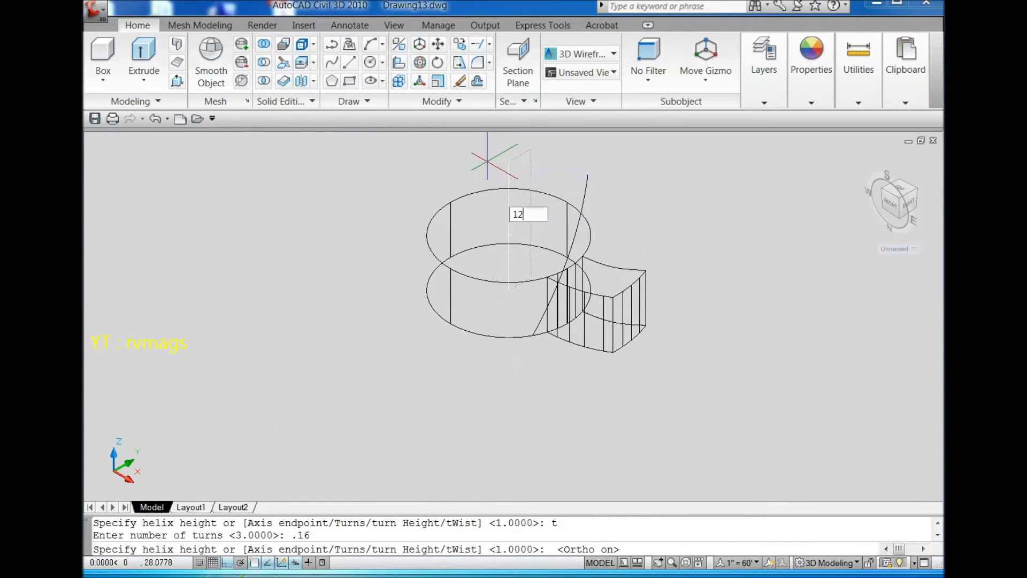
key("Return")
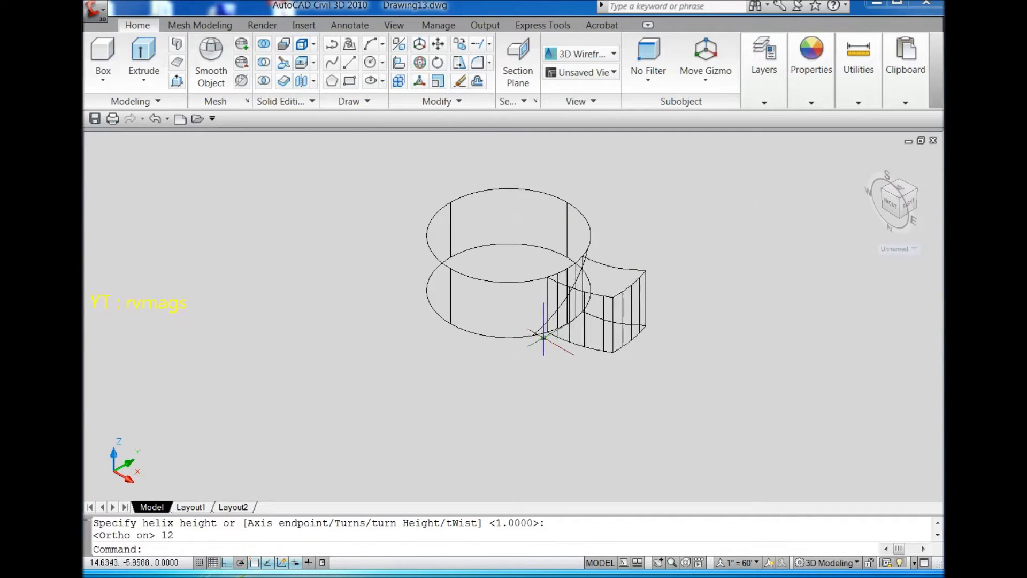
Draw a line 20 long from the helix's lower end outward along the positive X direction.
scroll(543, 329, "up", 3)
left_click(900, 193)
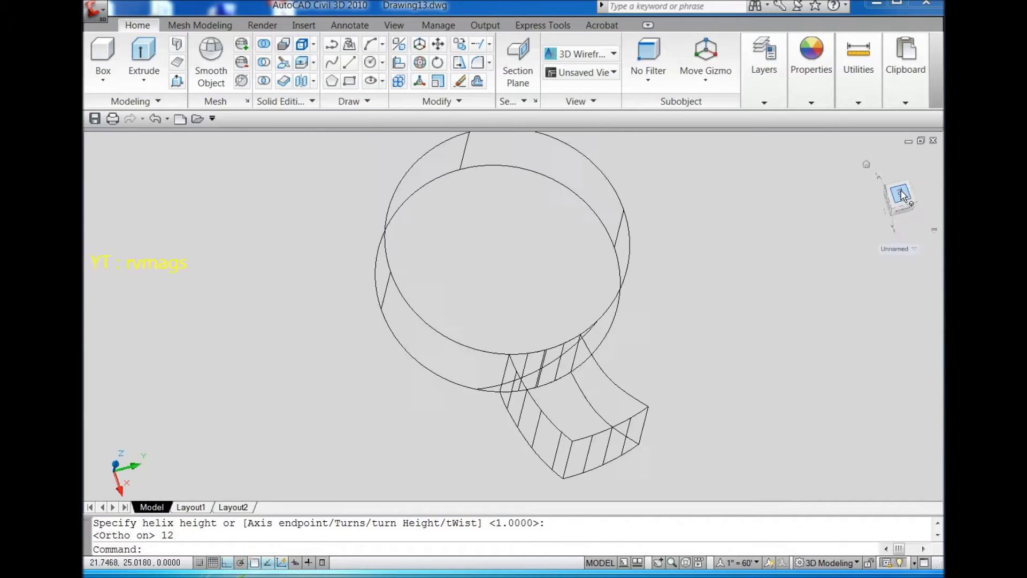
left_click(888, 209)
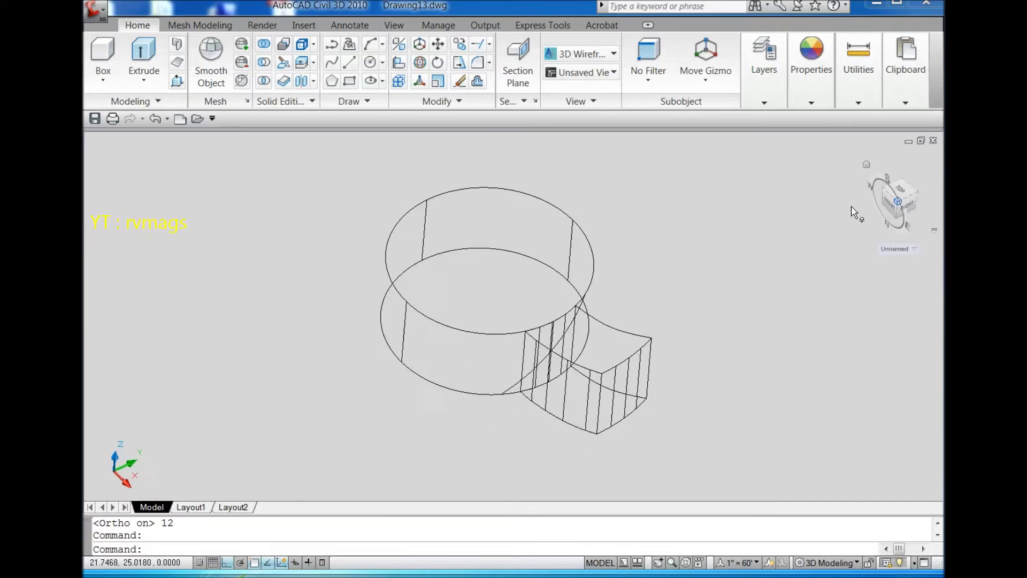
left_click(349, 63)
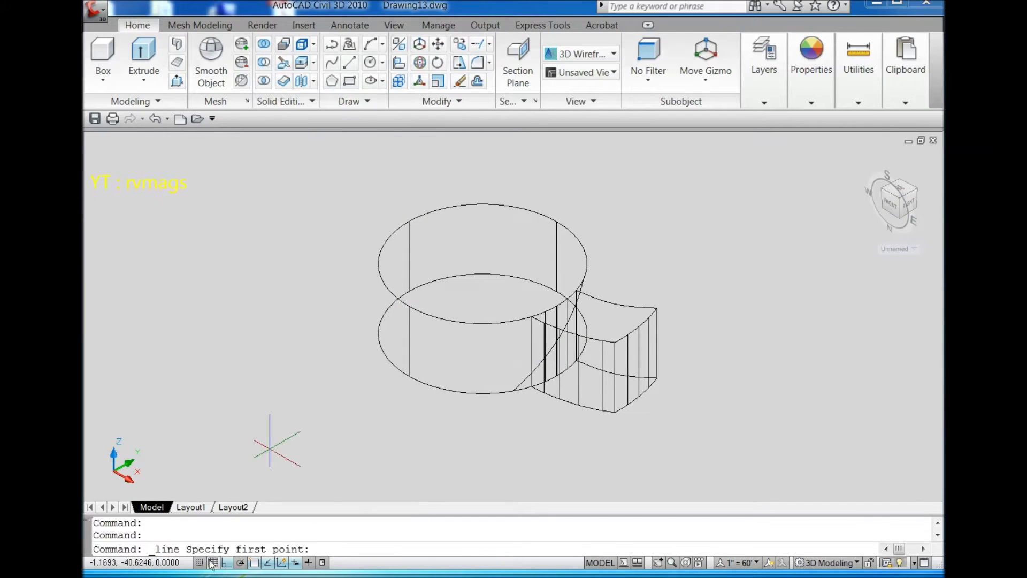
left_click(513, 391)
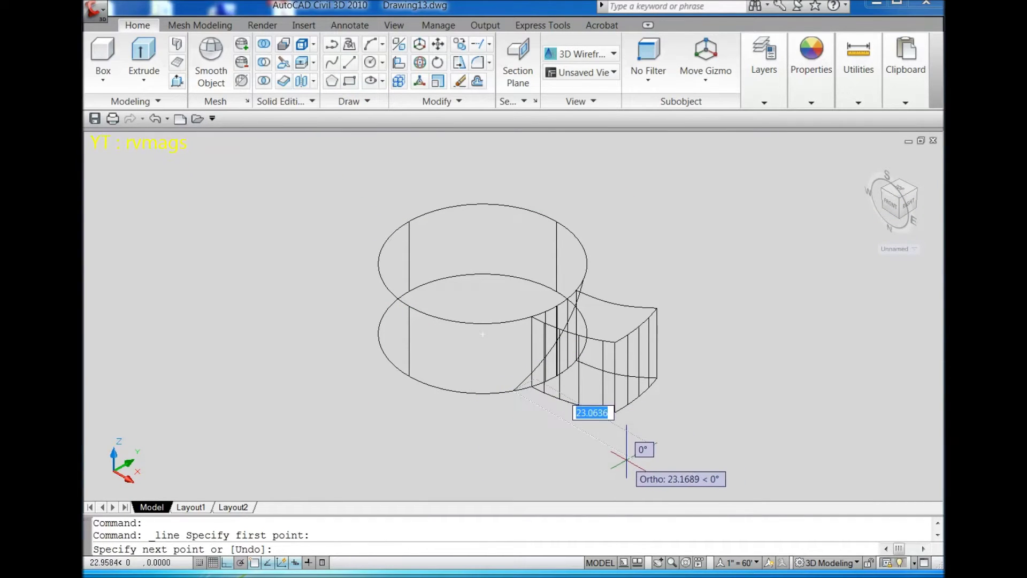
type("20")
key("Return")
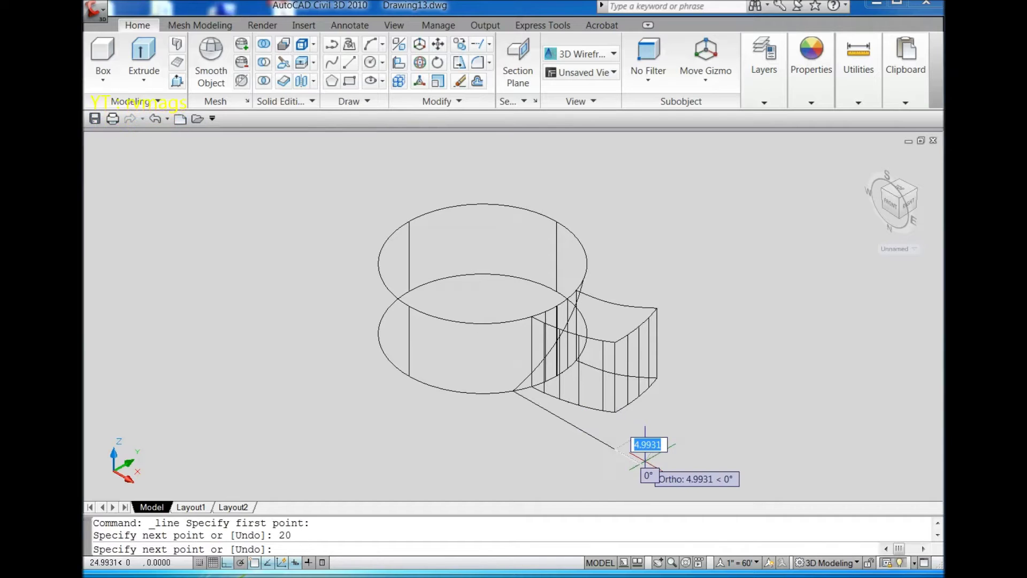
key("Escape")
Sweep the straight line along the helix to form a twisted surface beside the hub.
left_click(143, 81)
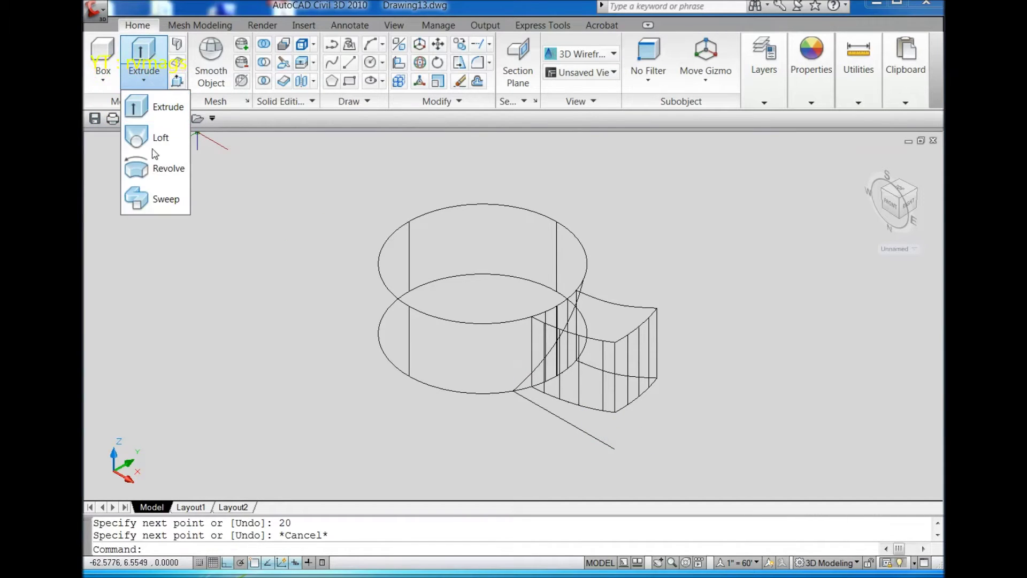
left_click(146, 200)
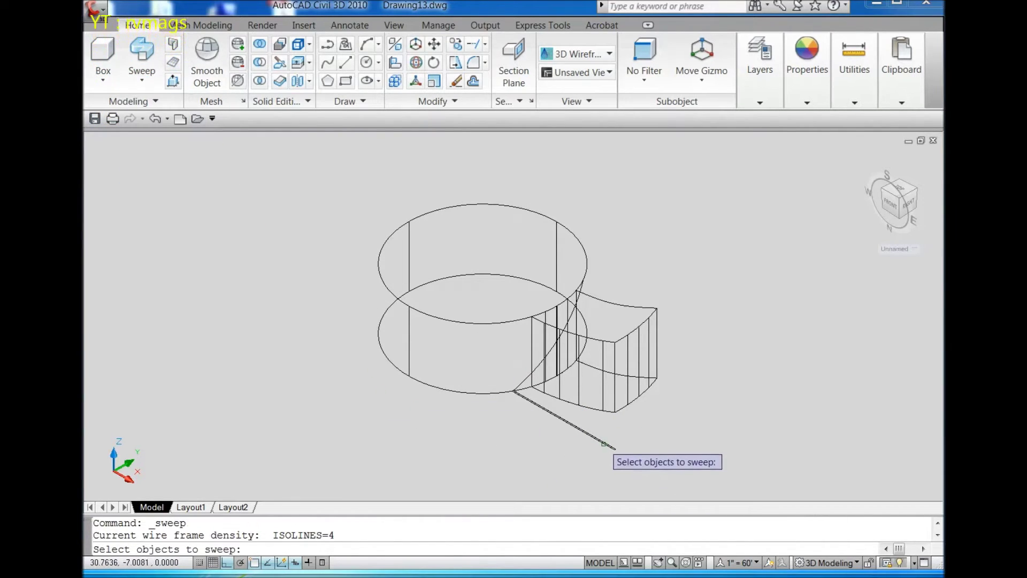
left_click(606, 443)
key("Return")
left_click(523, 382)
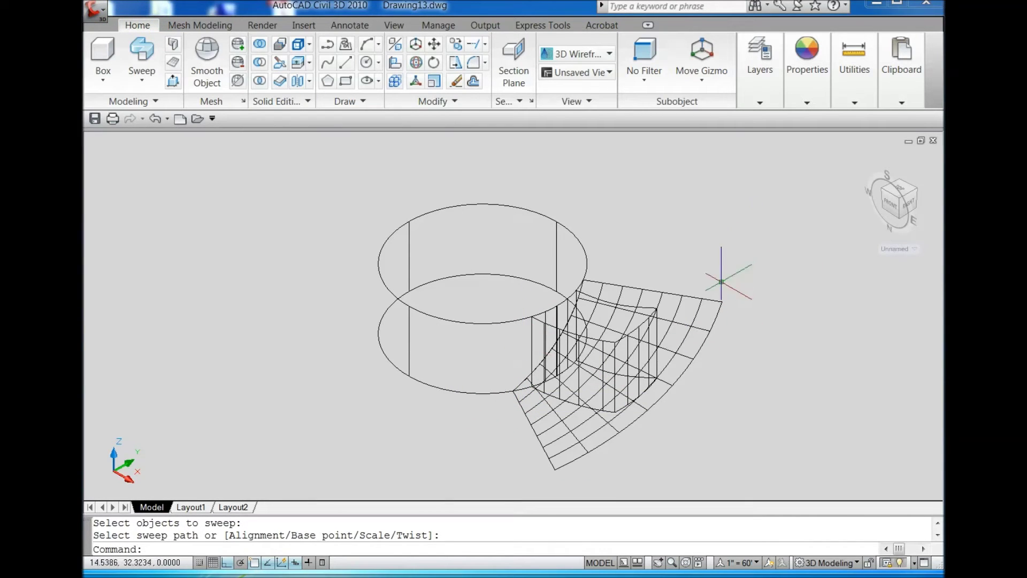
Thicken the swept helical surface by 1 into a solid.
left_click(279, 81)
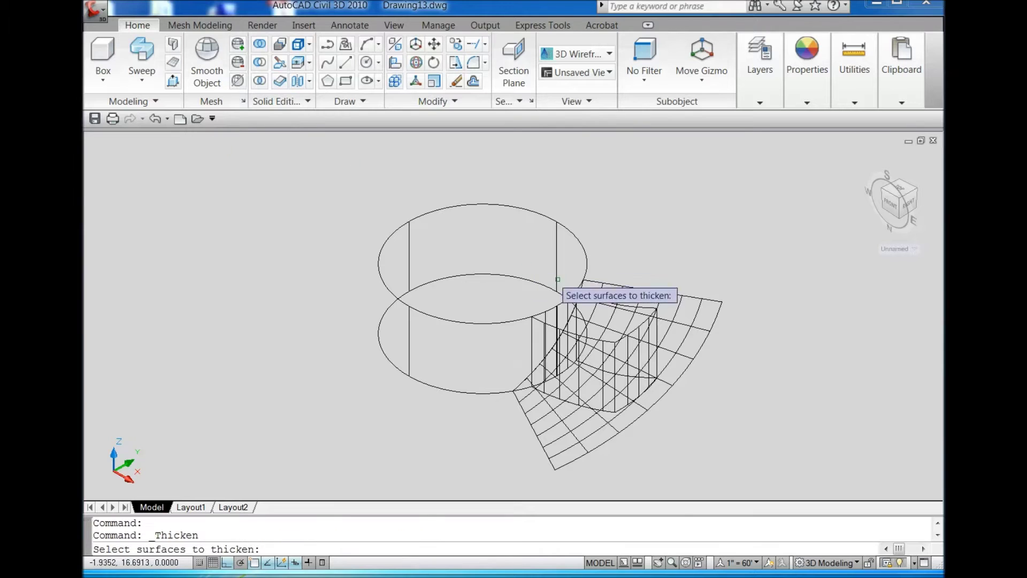
left_click(703, 328)
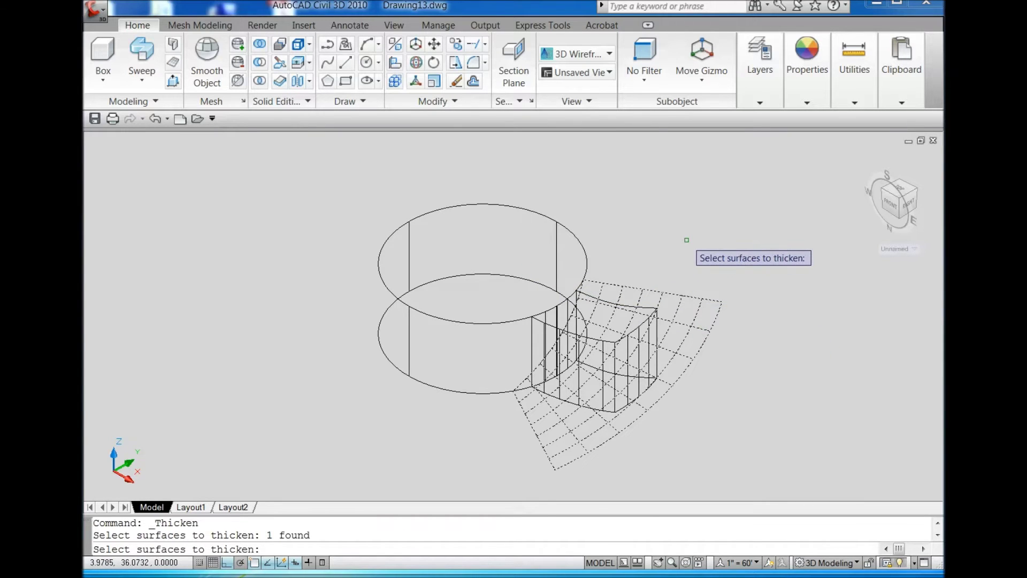
key("Return")
key("Return")
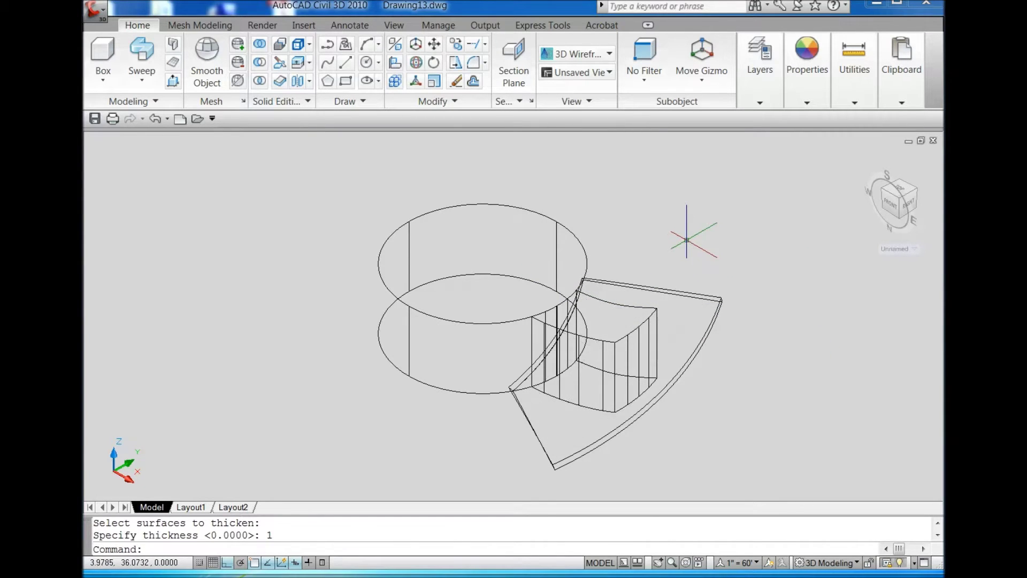
Switch to the Conceptual visual style and intersect the thickened helical solid with the extruded blade solid.
left_click(576, 54)
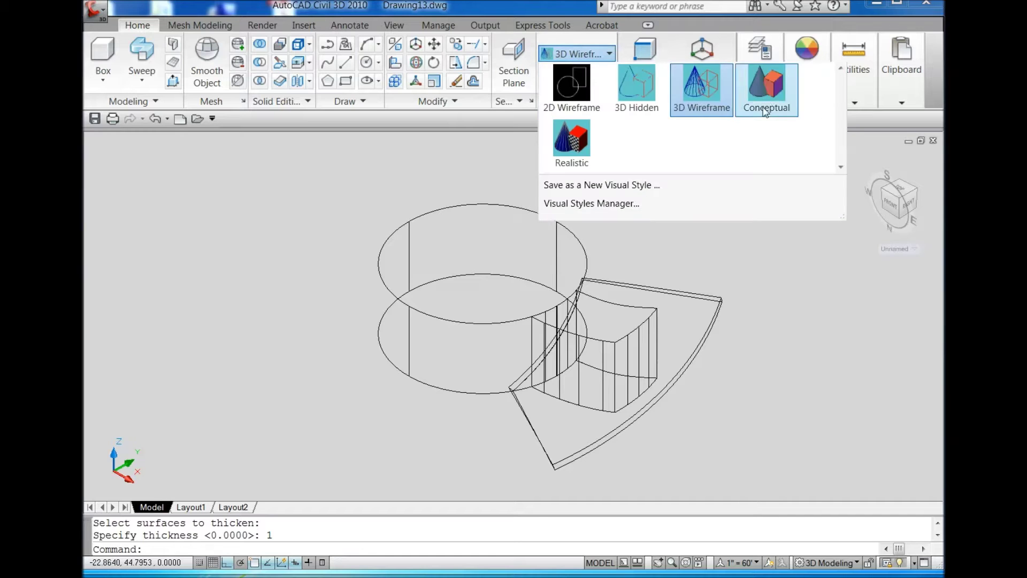
left_click(765, 87)
left_click(898, 194)
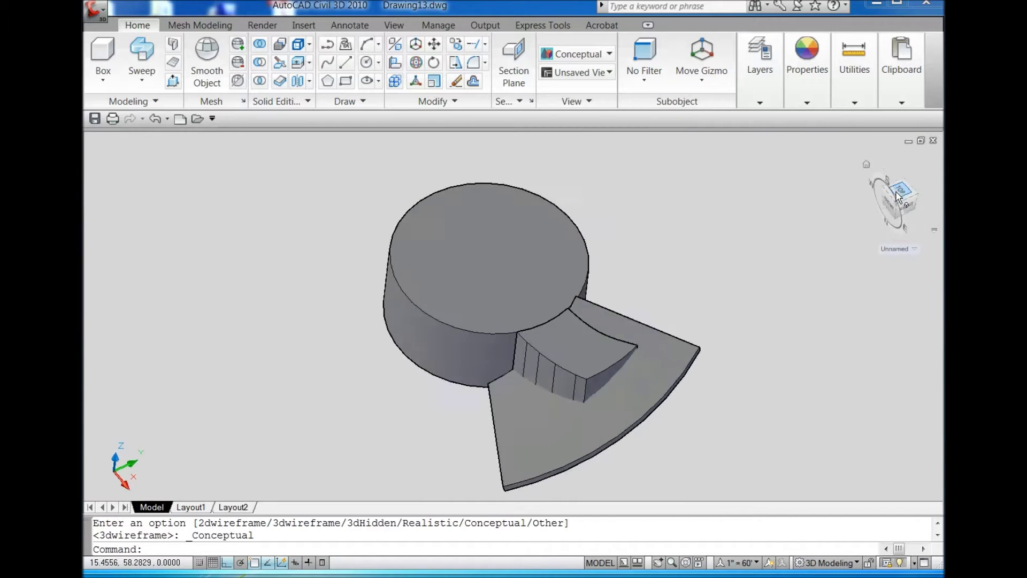
left_click(888, 210)
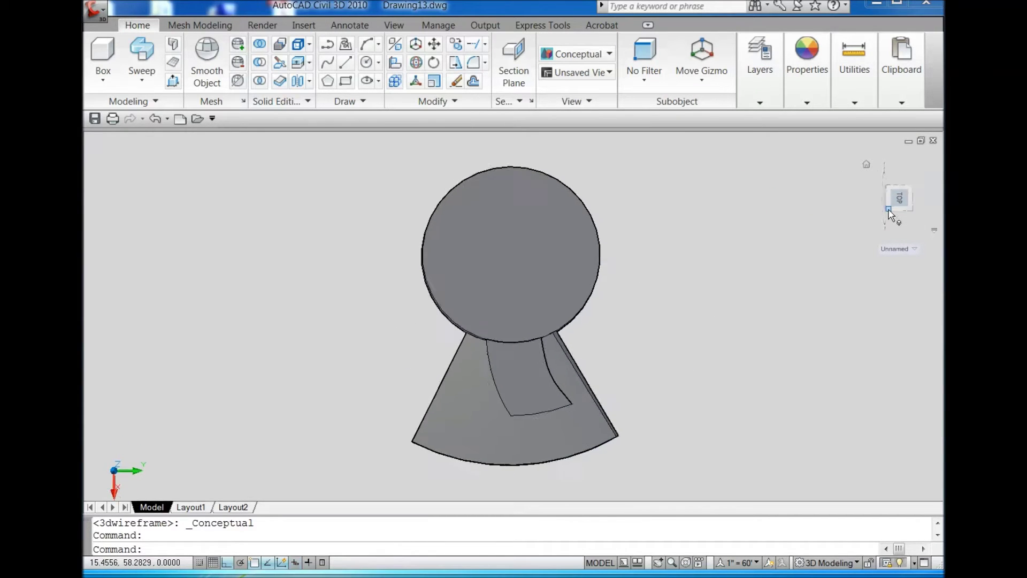
left_click(259, 85)
left_click(527, 409)
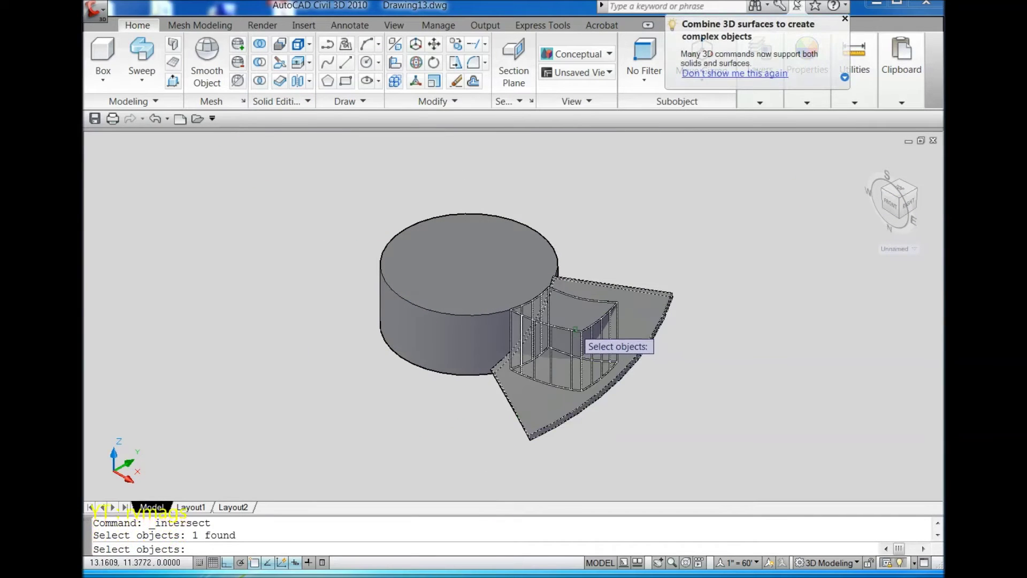
left_click(575, 329)
key("Return")
Erase the leftover flat region and the blade outline curves lying beneath the twisted blade.
scroll(647, 397, "up", 3)
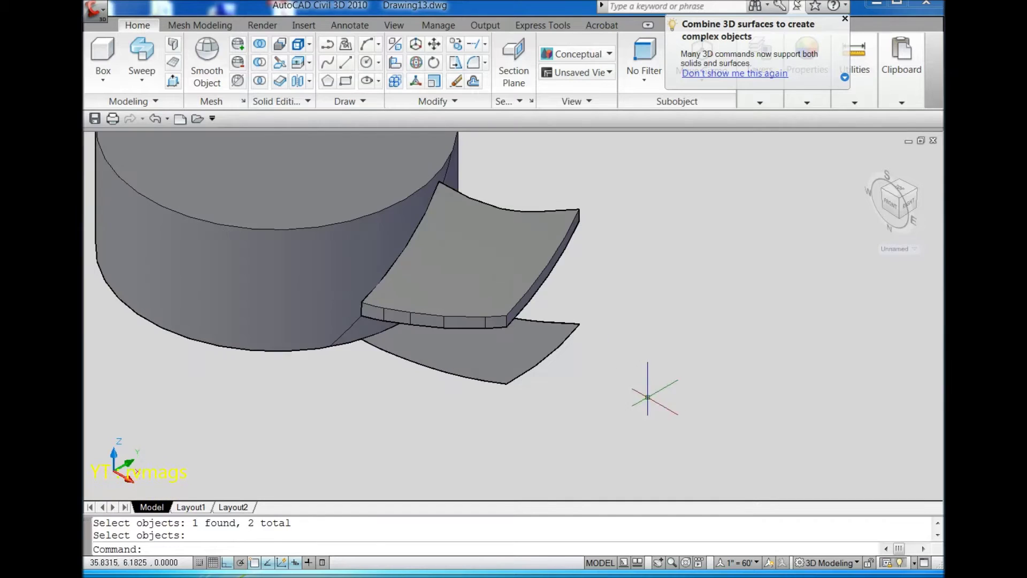
left_click(912, 194)
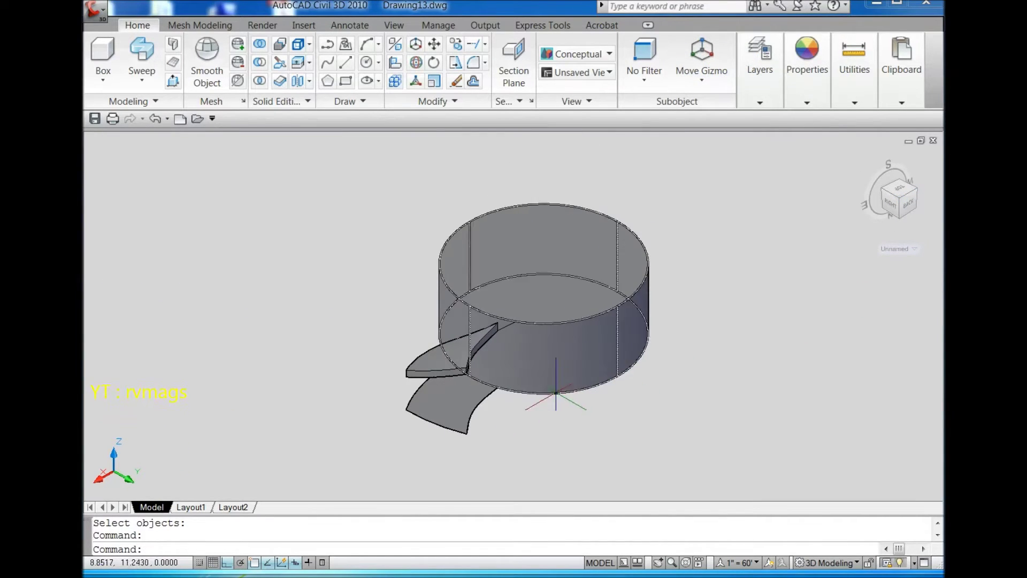
left_click(459, 414)
key("Delete")
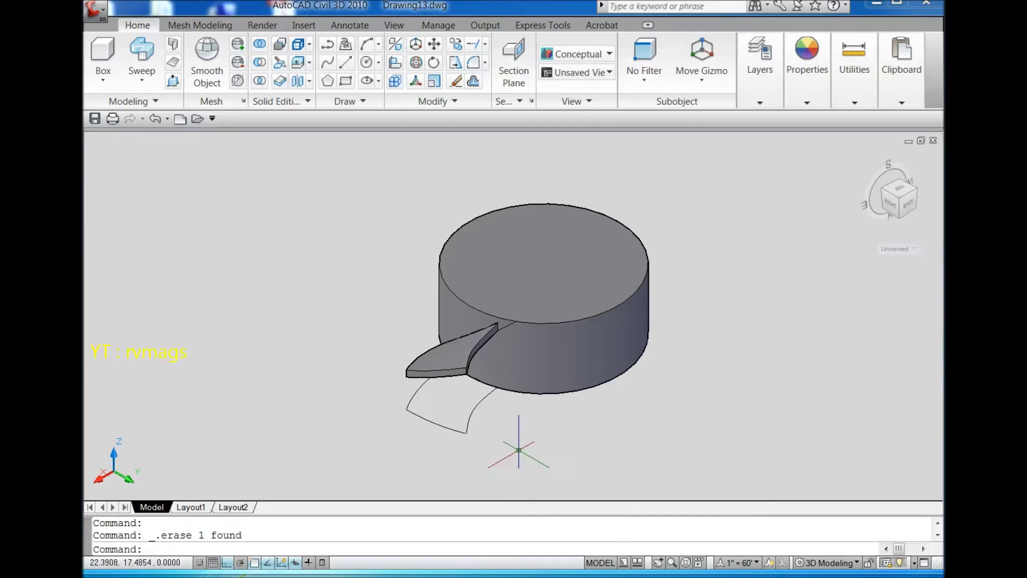
left_click(482, 426)
left_click(426, 422)
key("Delete")
left_click(426, 411)
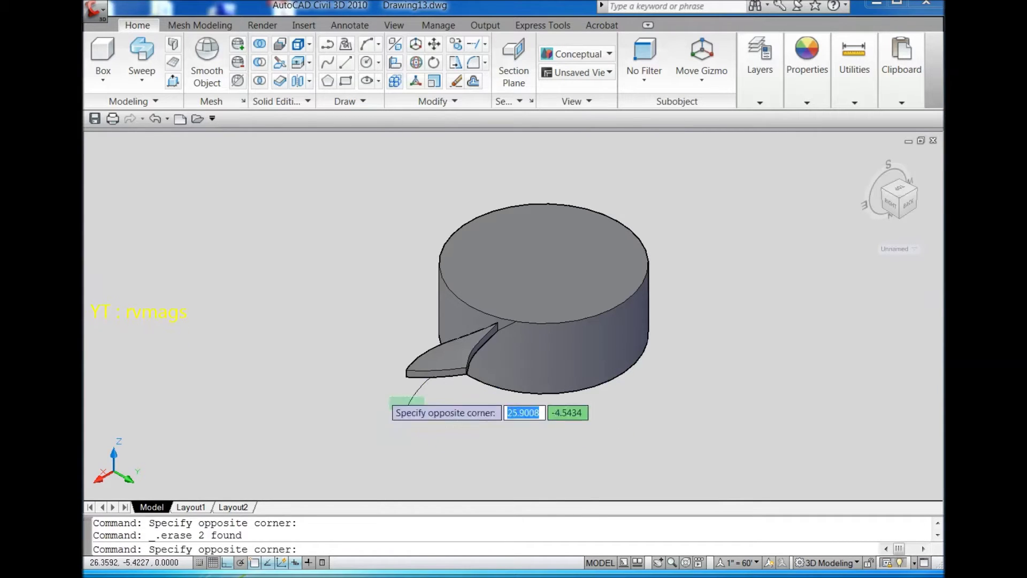
left_click(382, 395)
key("Delete")
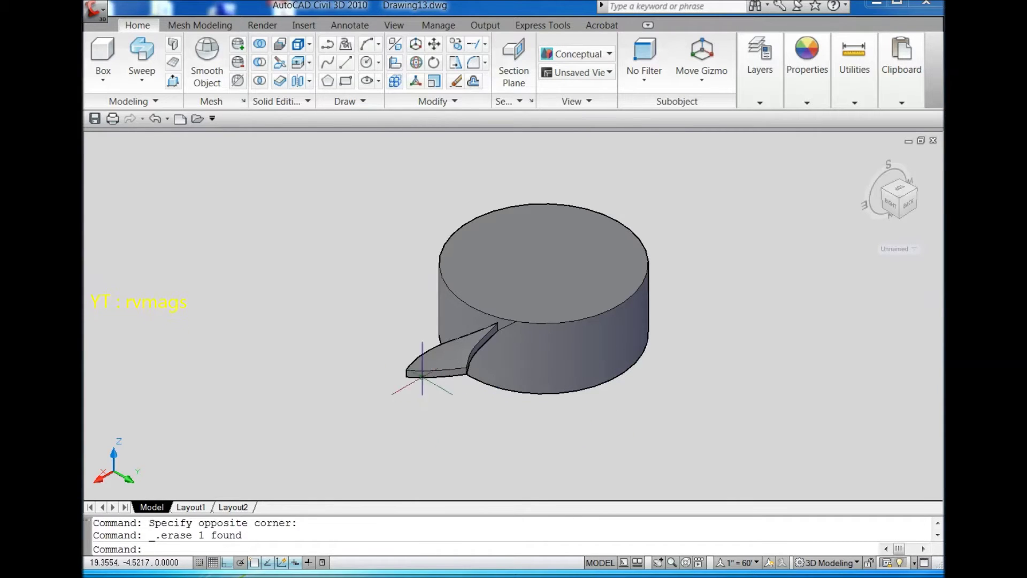
Erase the leftover helix curve on the hub's side below the blade.
left_click(887, 194)
scroll(522, 402, "up", 3)
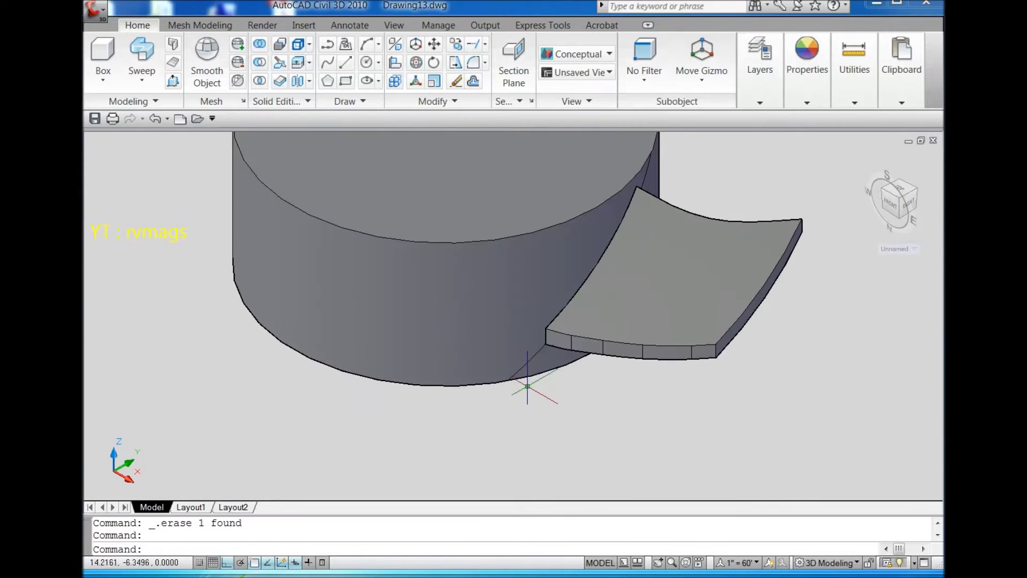
left_click(532, 353)
key("Delete")
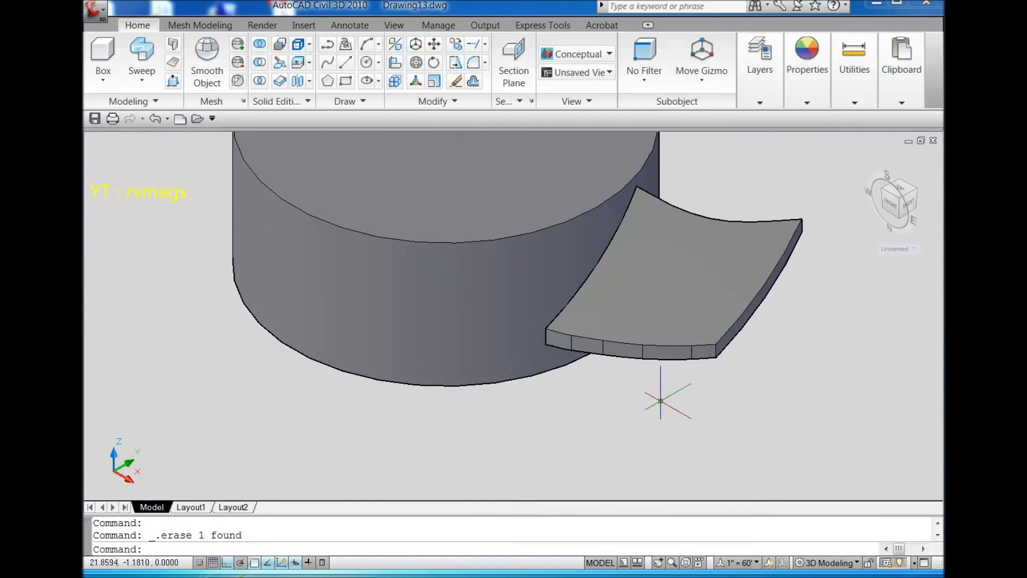
Create a polar array of the twisted blade around the hub's centre with 11 items filling 360 degrees.
left_click(900, 196)
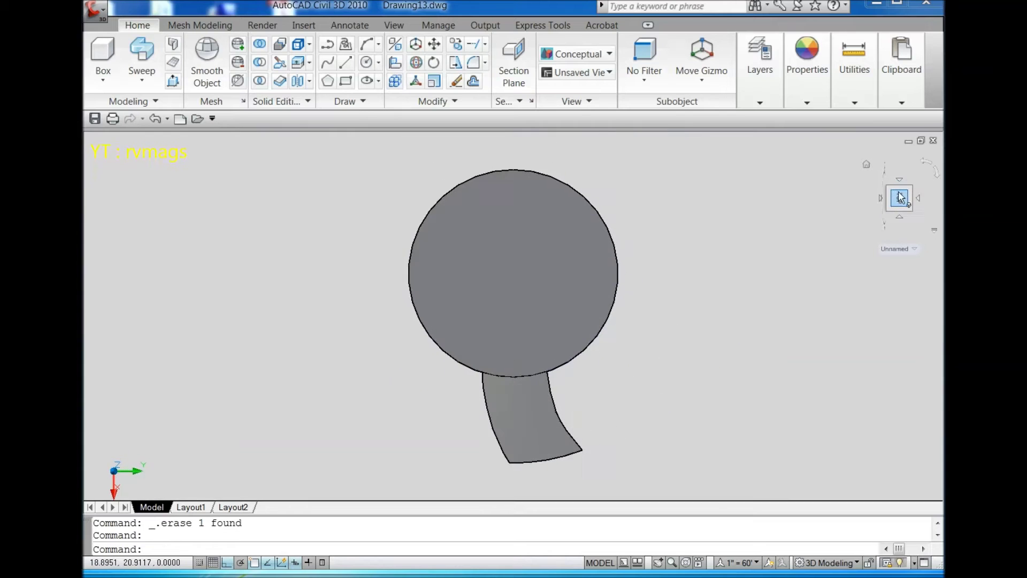
left_click(925, 160)
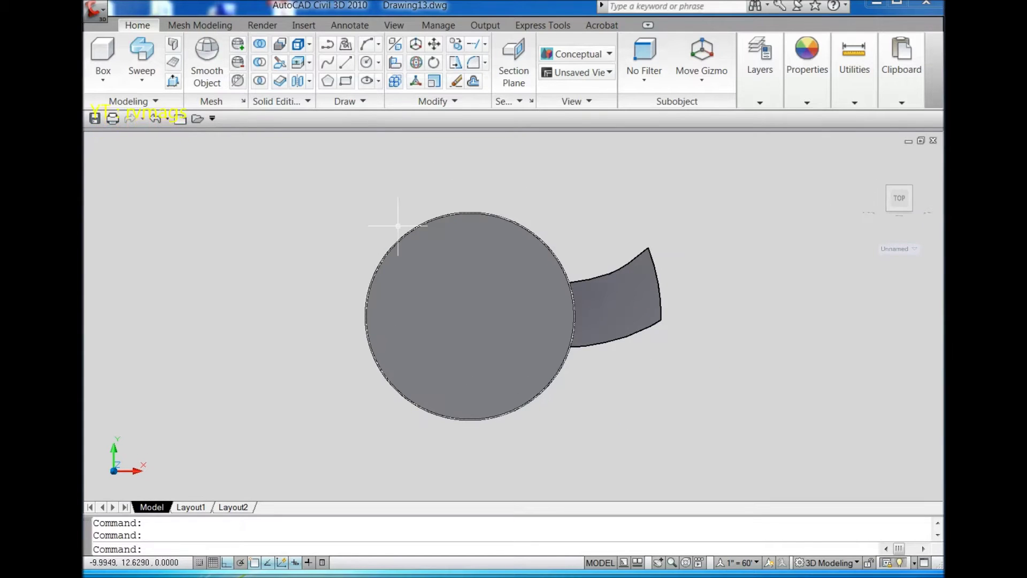
left_click(435, 101)
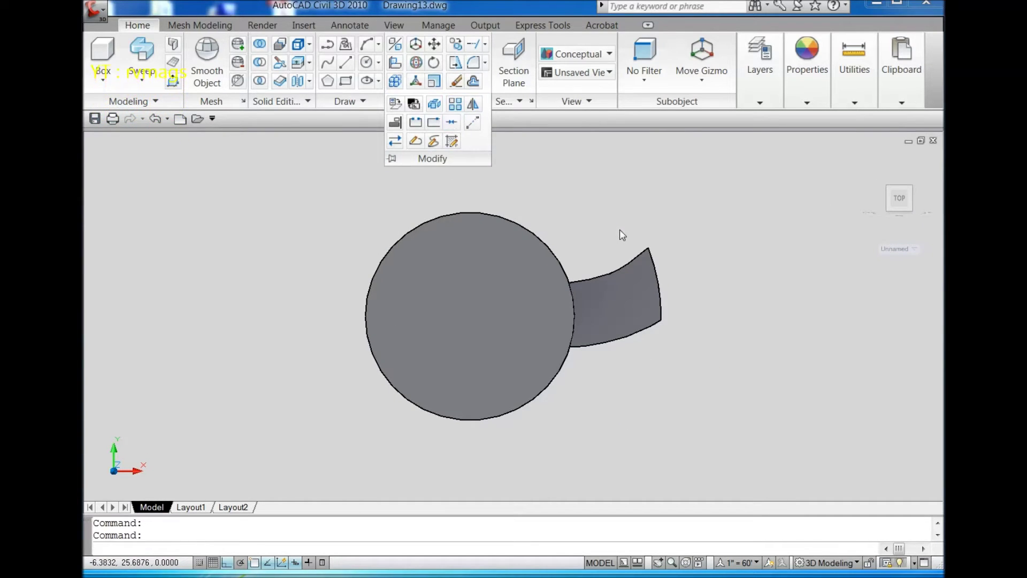
left_click(615, 172)
left_click(659, 381)
left_click(598, 292)
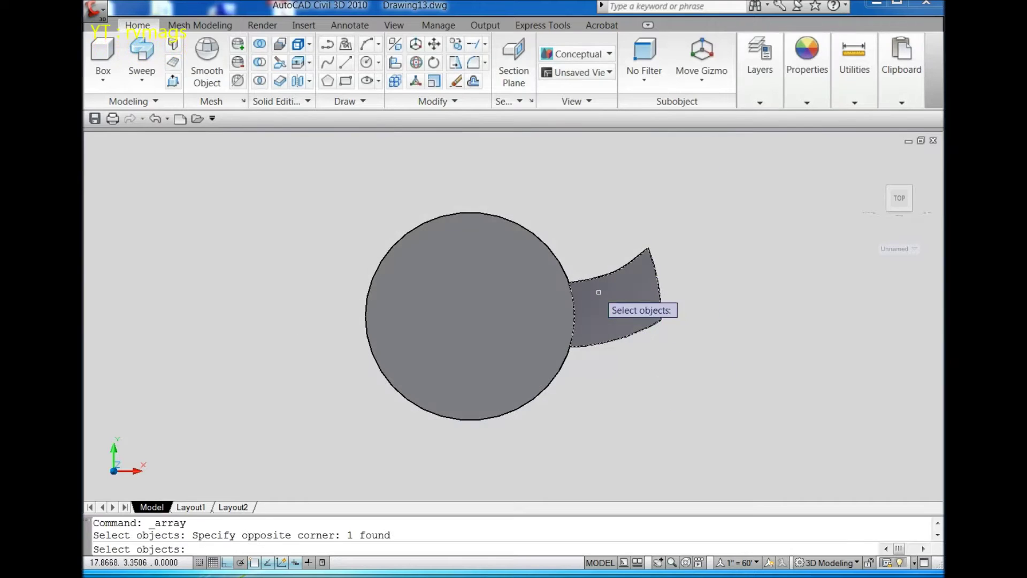
key("Return")
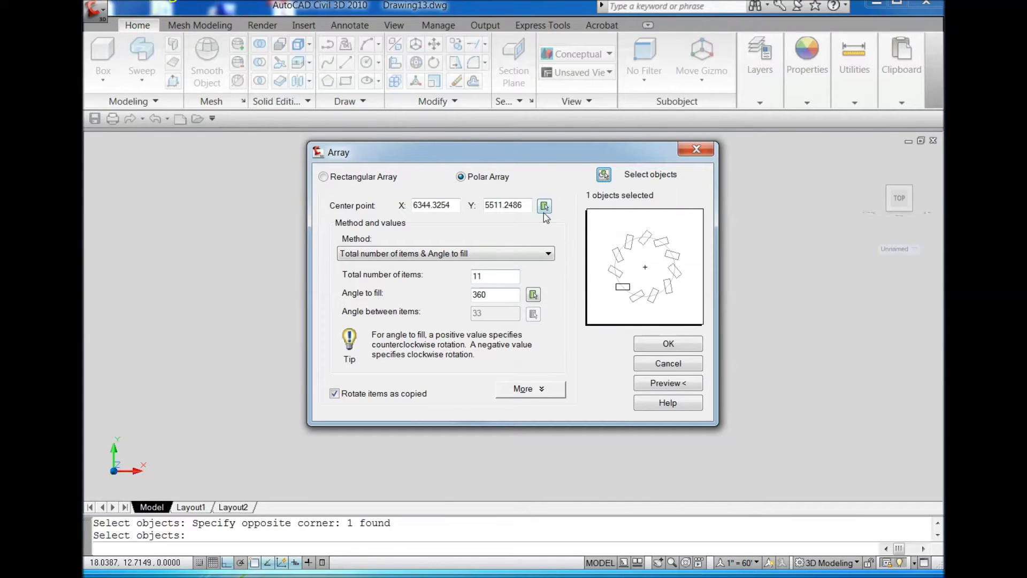
left_click(544, 206)
scroll(517, 343, "down", 4)
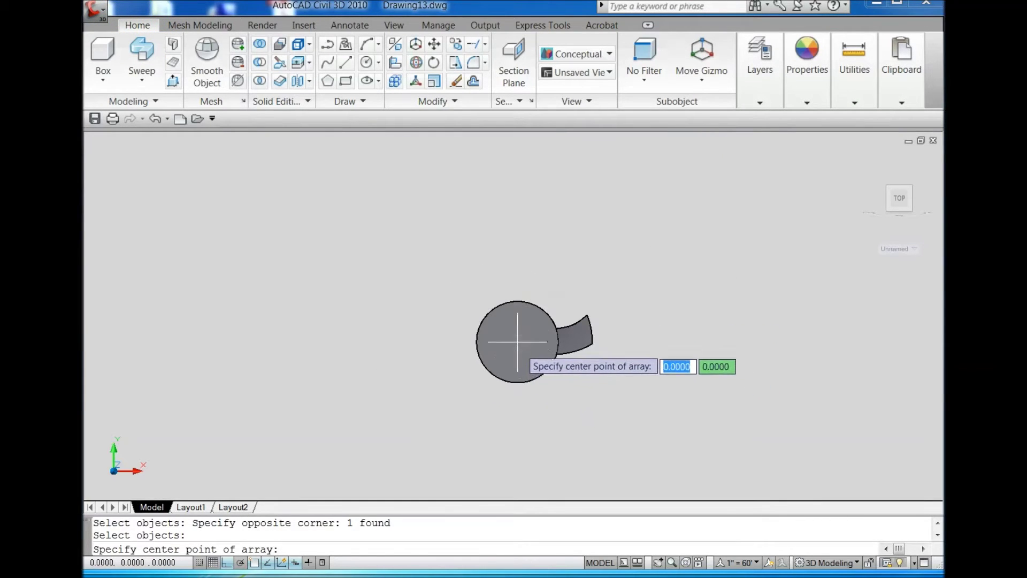
left_click(517, 341)
left_click(661, 383)
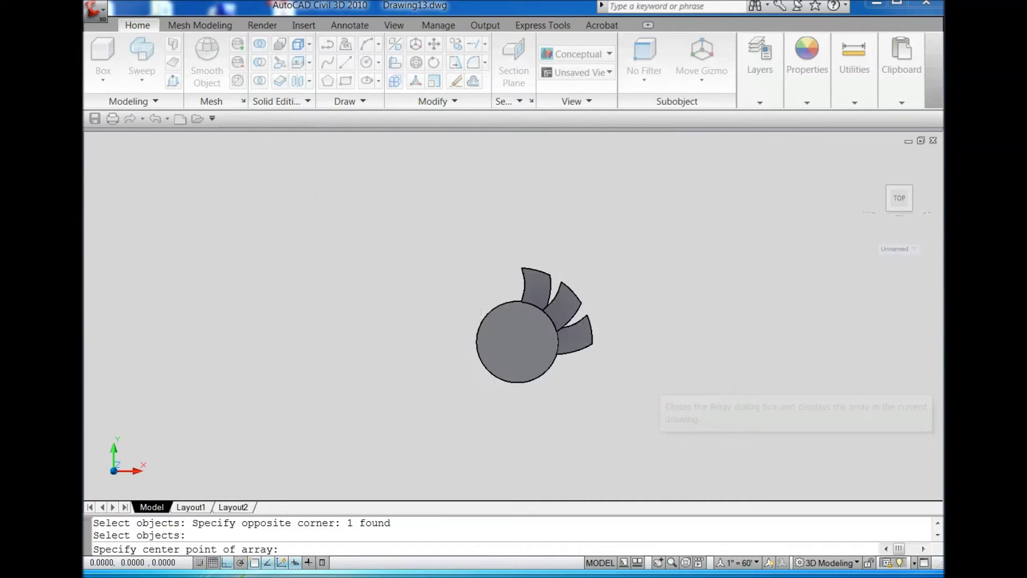
right_click(658, 380)
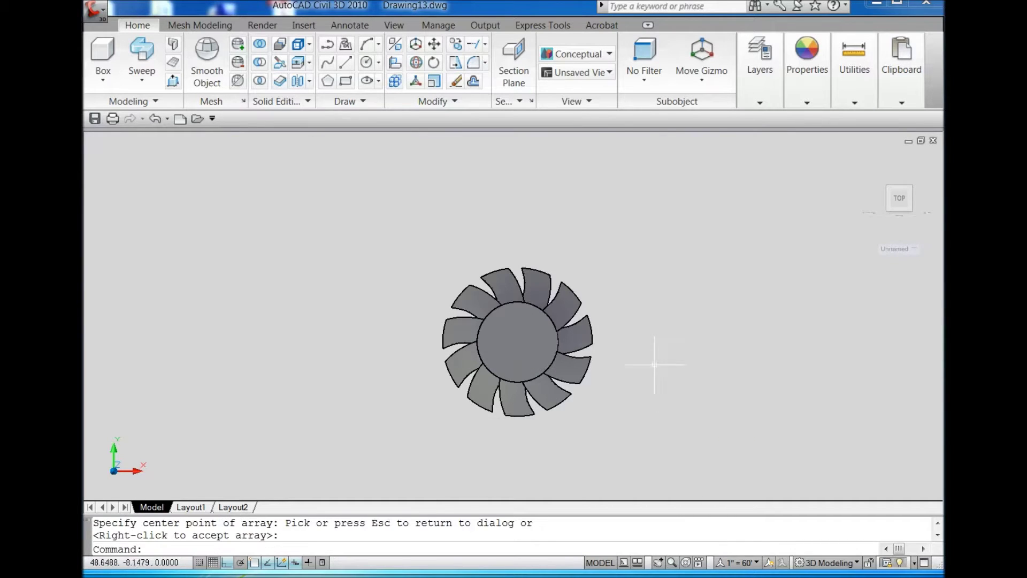
Inspect the bladed hub in 3D, and restore parallel projection and the top view.
left_click(867, 165)
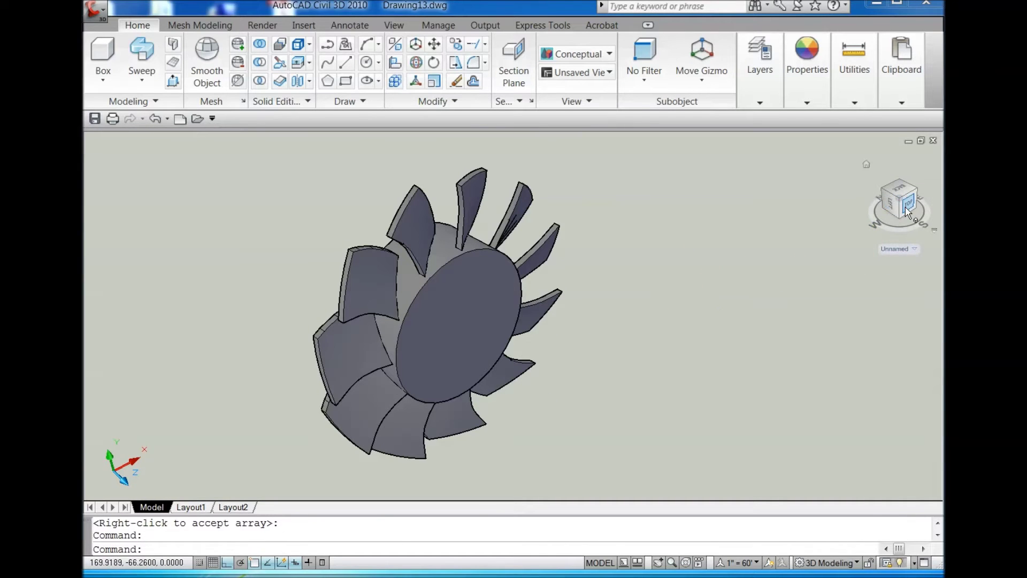
left_click_drag(905, 224, 901, 242)
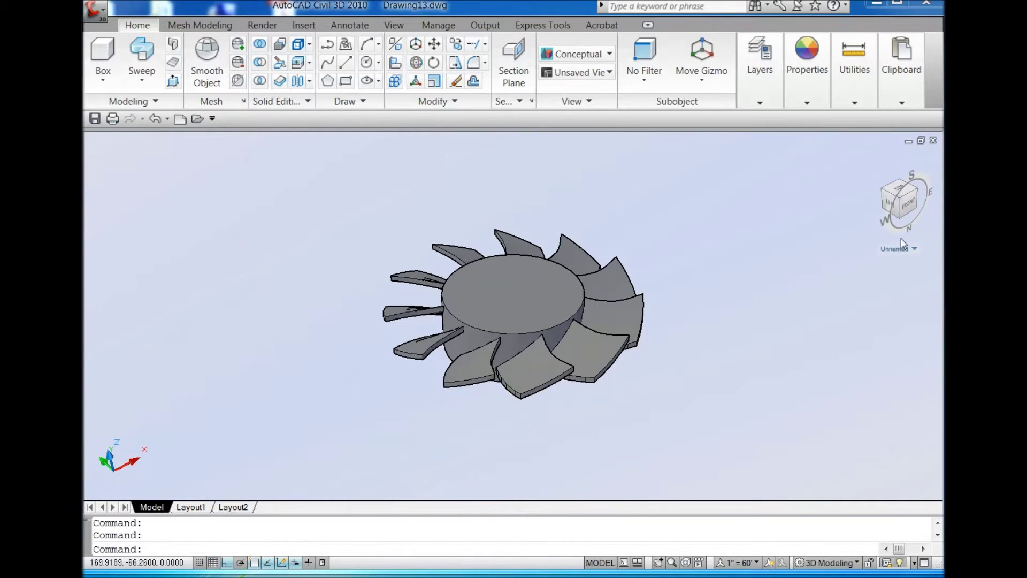
right_click(911, 208)
left_click(941, 241)
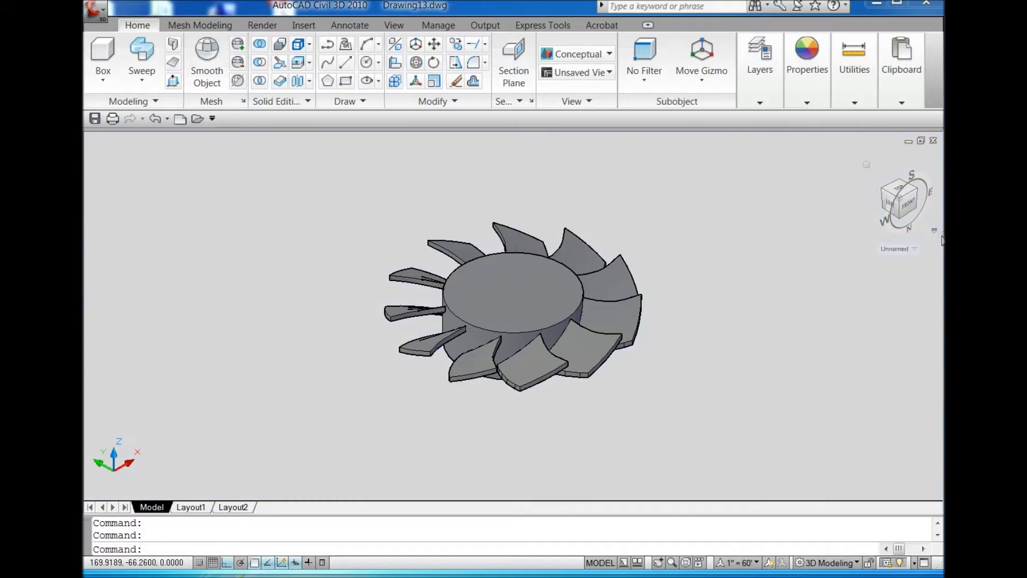
left_click(903, 196)
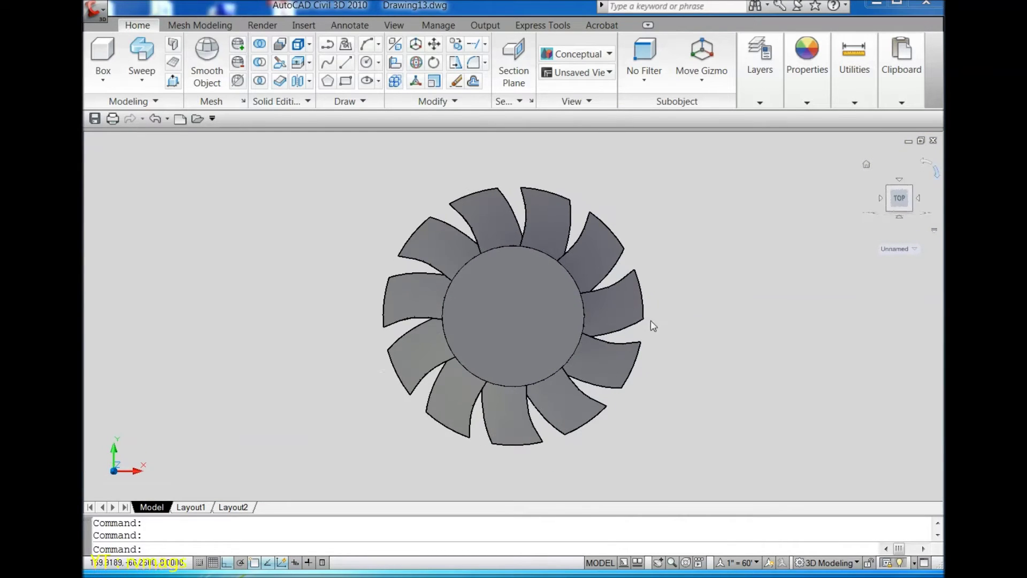
Draw a circle of diameter 57 beside the bladed hub, with its centre level with the hub's centre.
scroll(353, 371, "down", 2)
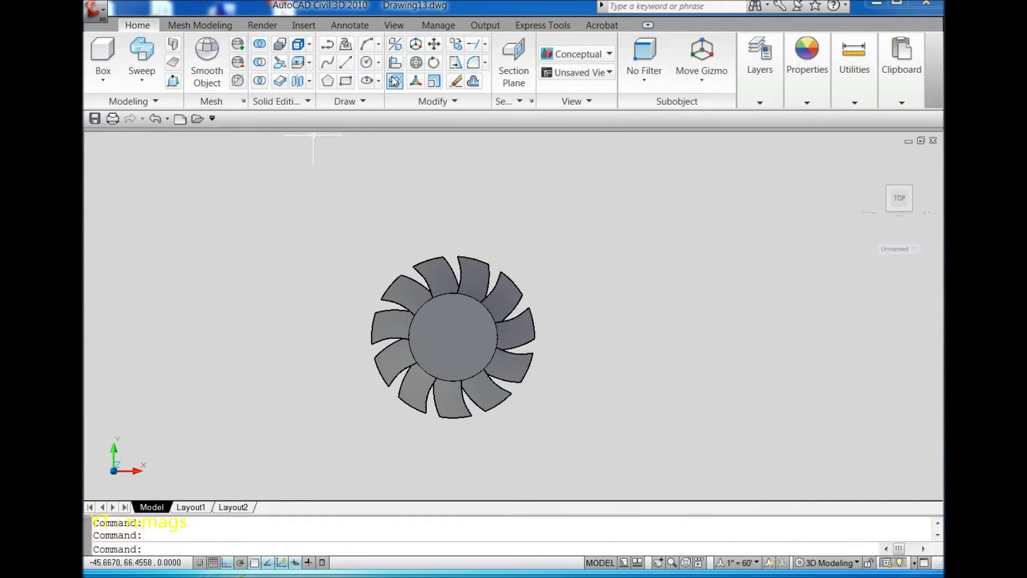
left_click(366, 63)
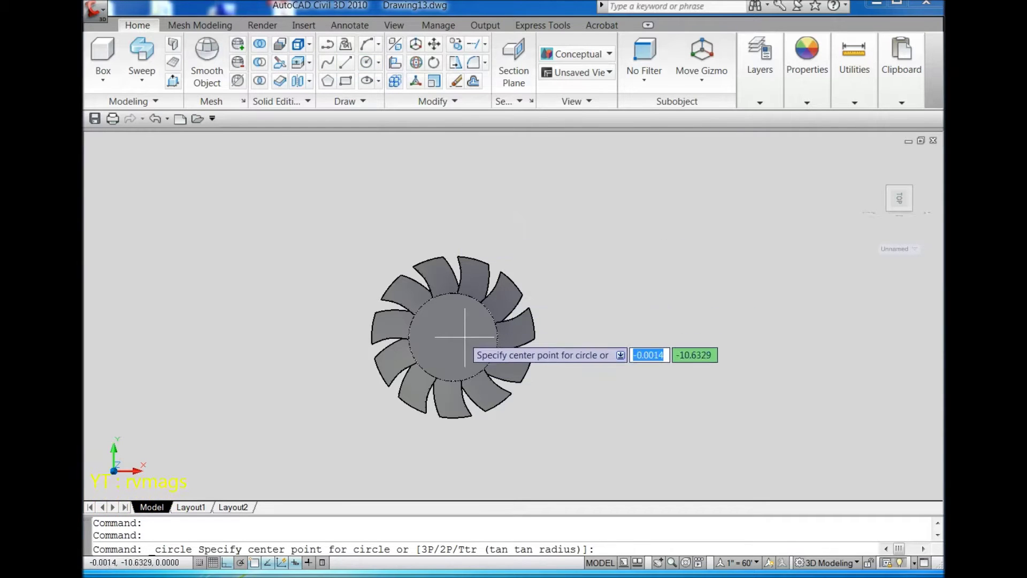
scroll(453, 353, "down", 2)
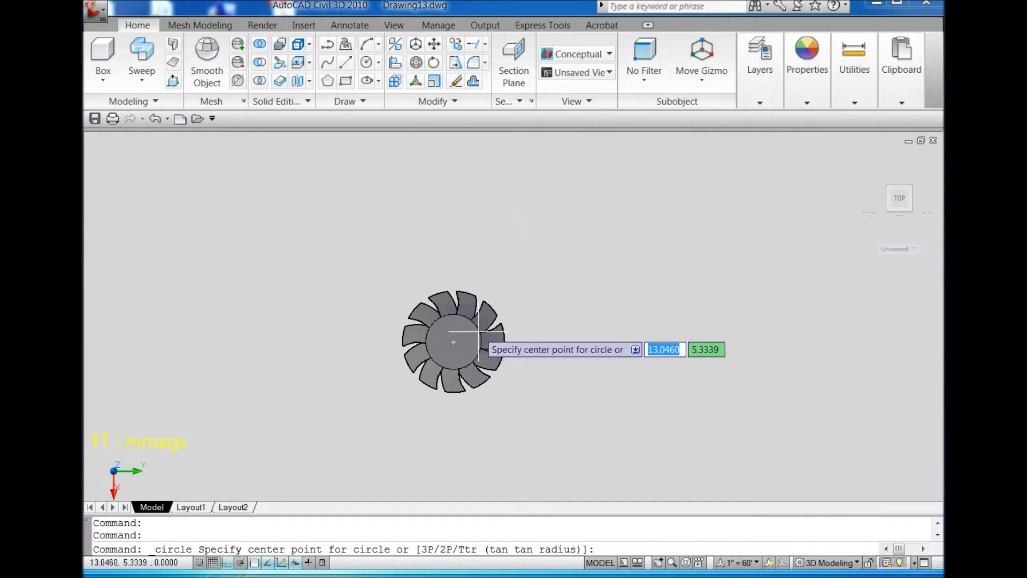
scroll(428, 353, "up", 3)
scroll(425, 355, "down", 2)
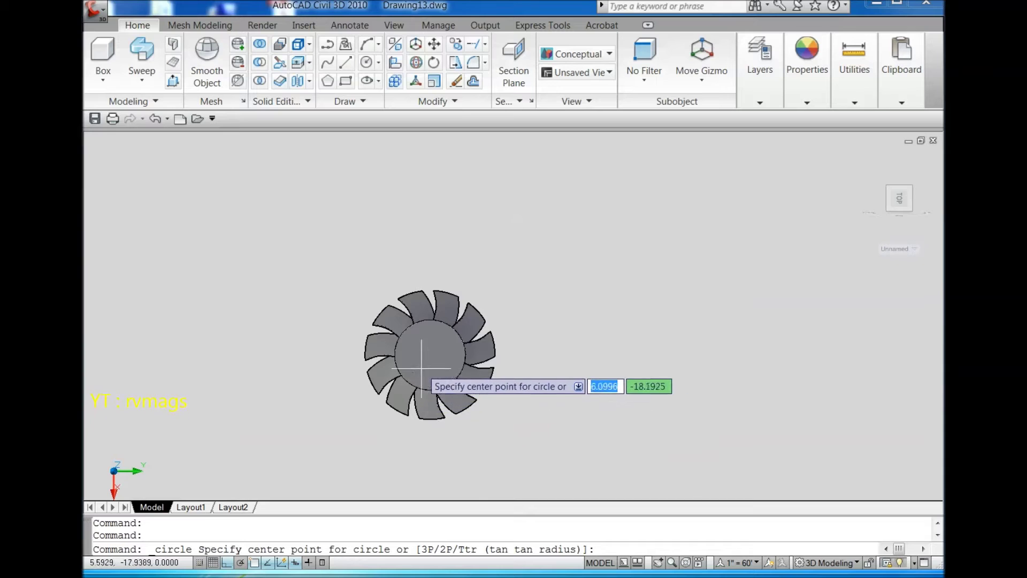
scroll(447, 374, "down", 4)
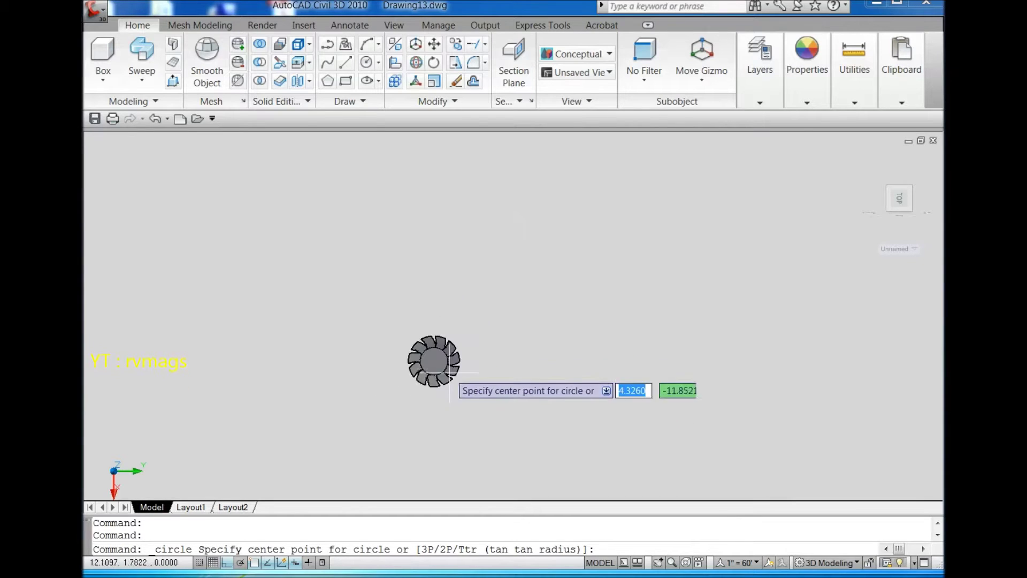
scroll(444, 366, "up", 8)
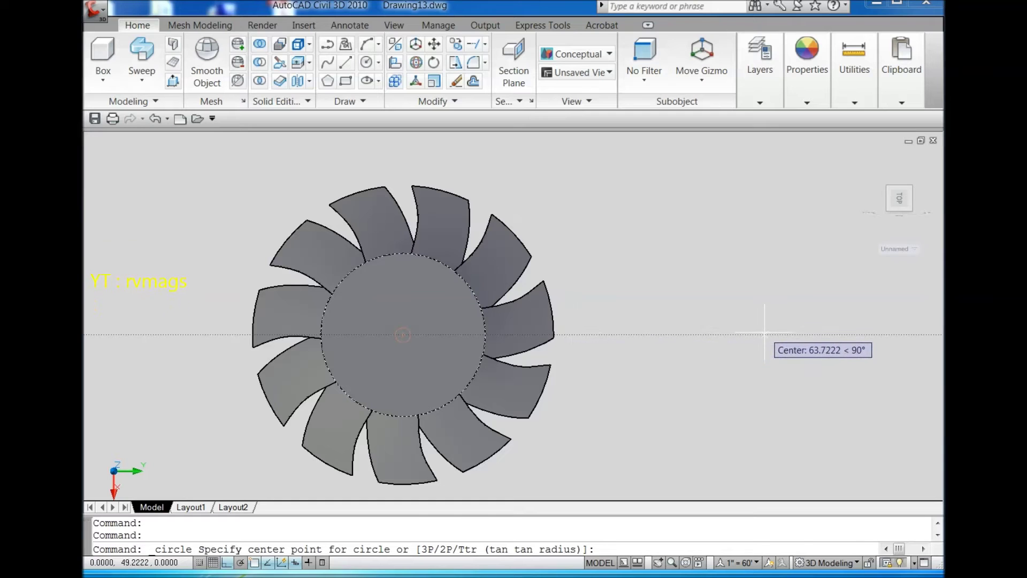
scroll(785, 335, "down", 1)
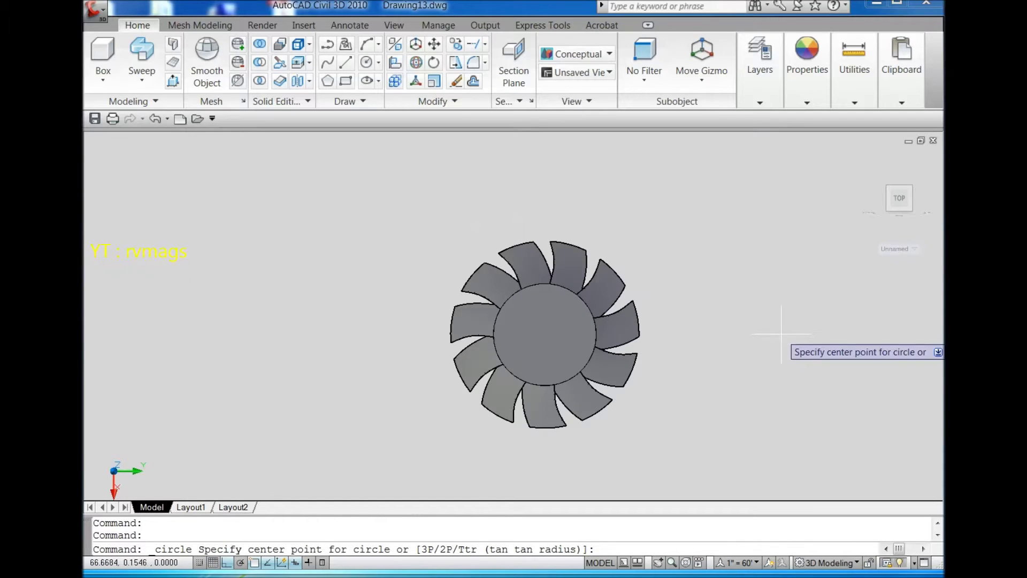
left_click(840, 334)
scroll(454, 365, "down", 1)
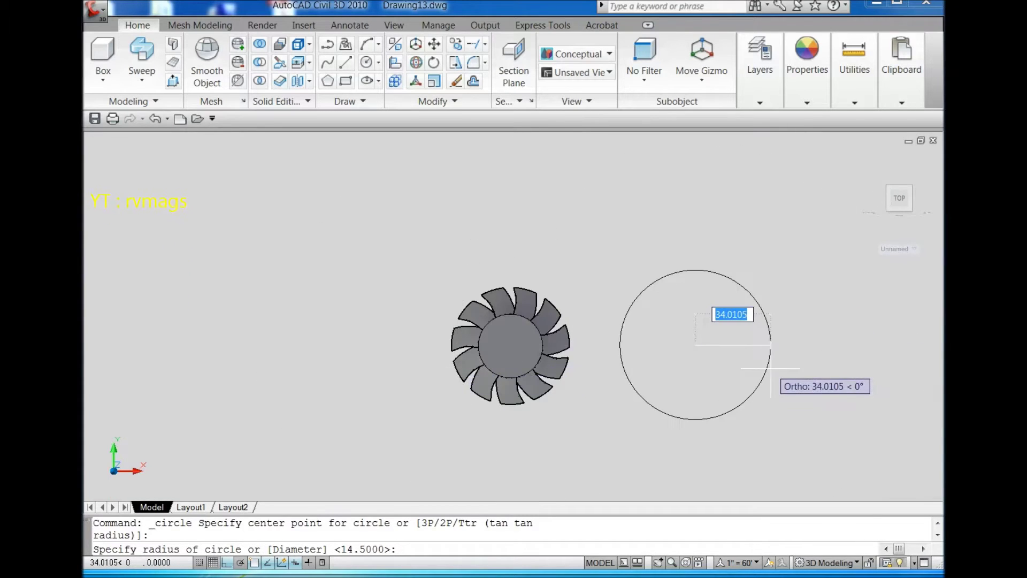
type("d")
key("Return")
type("57")
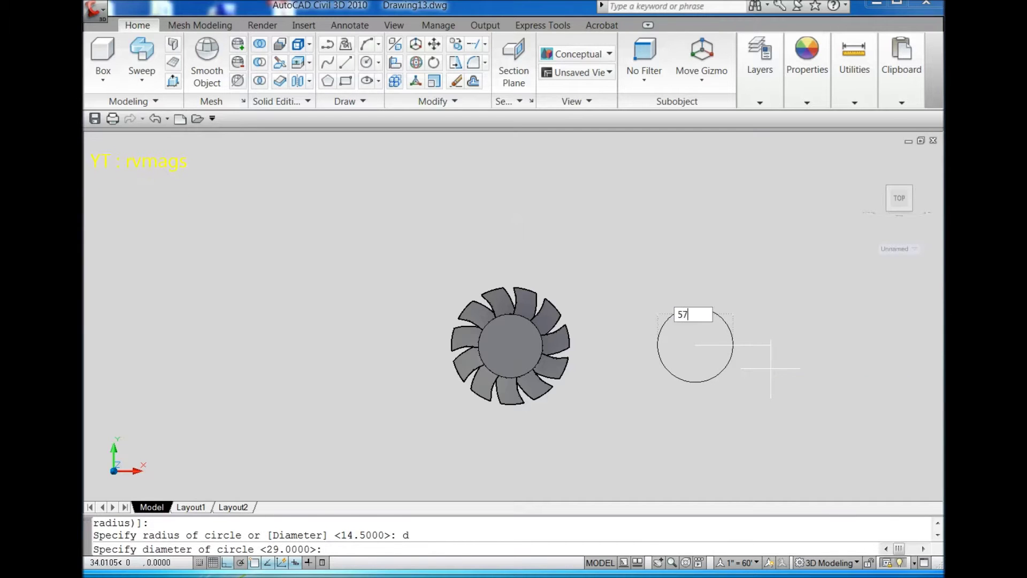
key("Return")
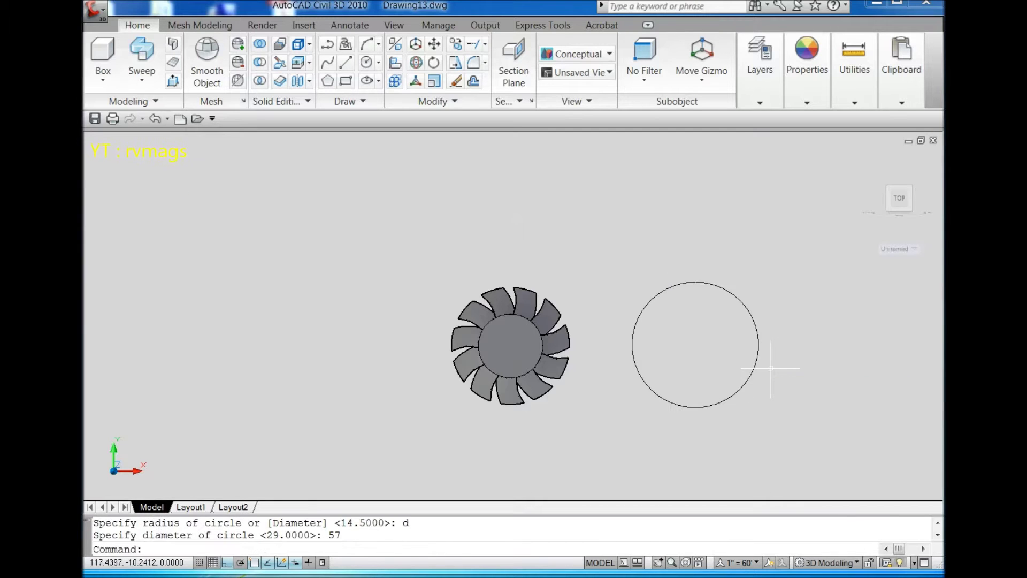
Draw a 59 by 59 square in the empty area above the bladed hub and the circle.
left_click(345, 82)
left_click(526, 183)
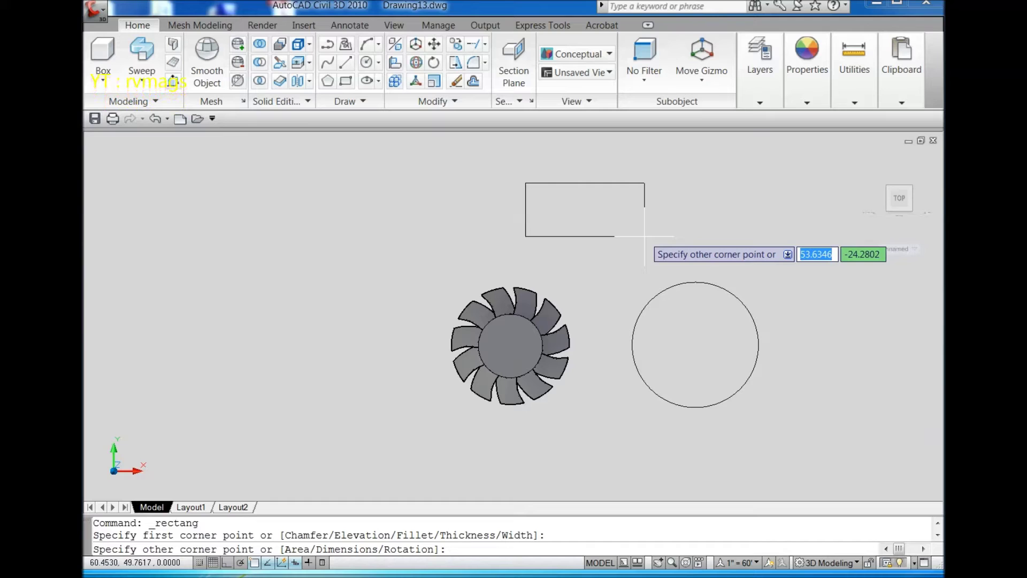
type("@")
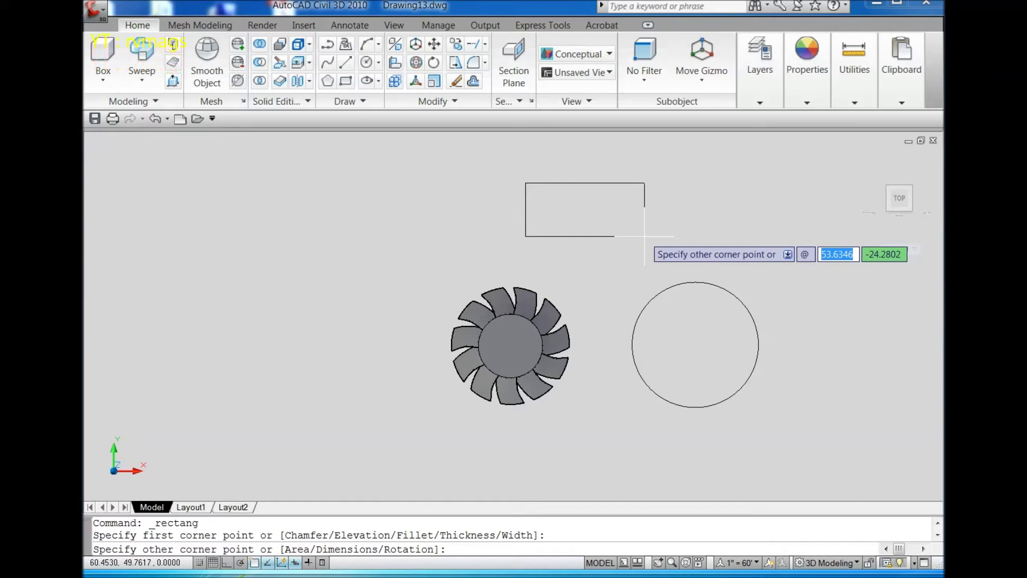
type("59")
key("Tab")
type("5")
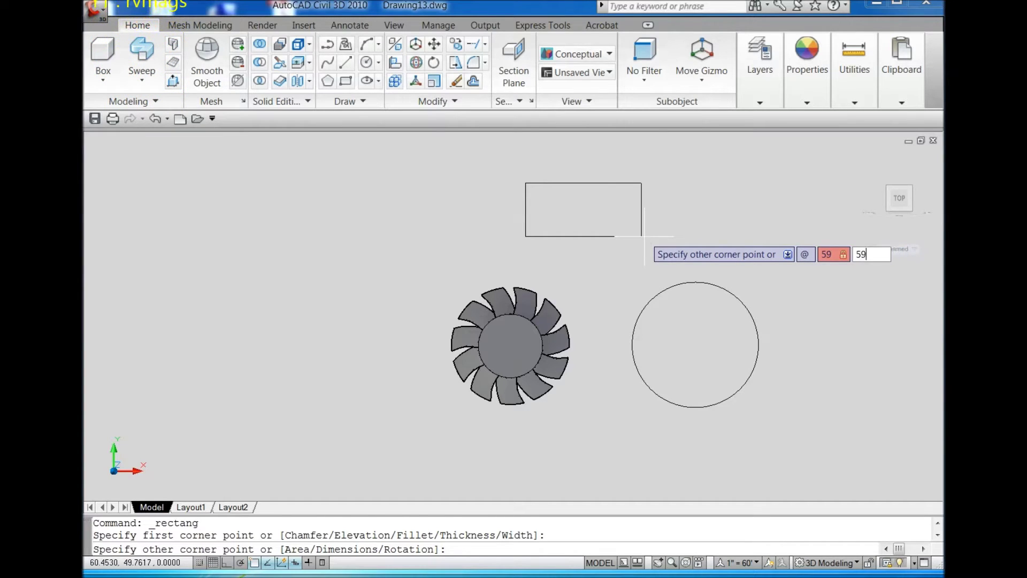
key("Return")
Move the square onto the circle, taking the midpoint between two opposite sides as base point and the circle's centre as destination.
scroll(602, 217, "down", 4)
scroll(604, 194, "up", 3)
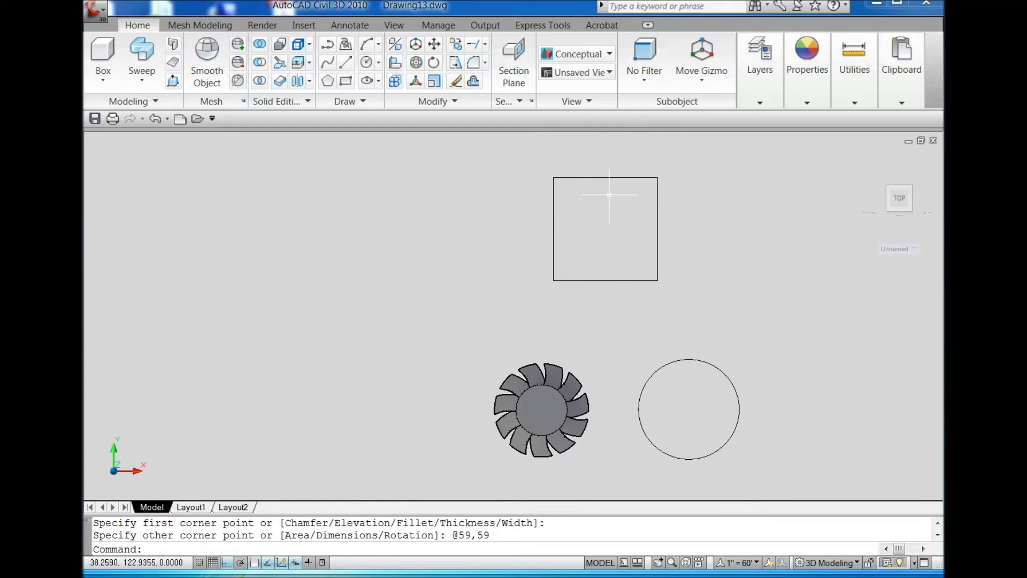
left_click(667, 254)
left_click(644, 247)
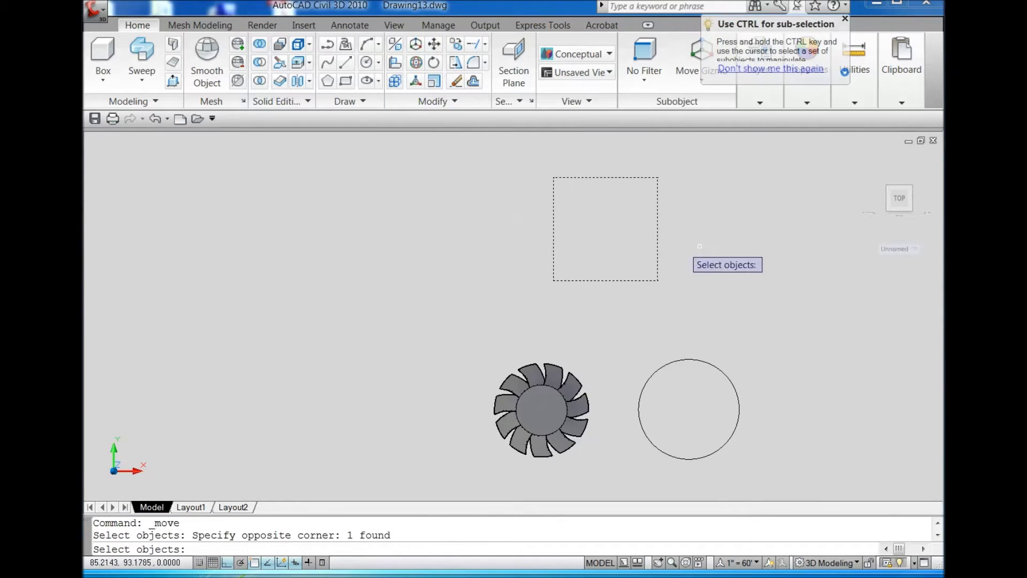
key("Return")
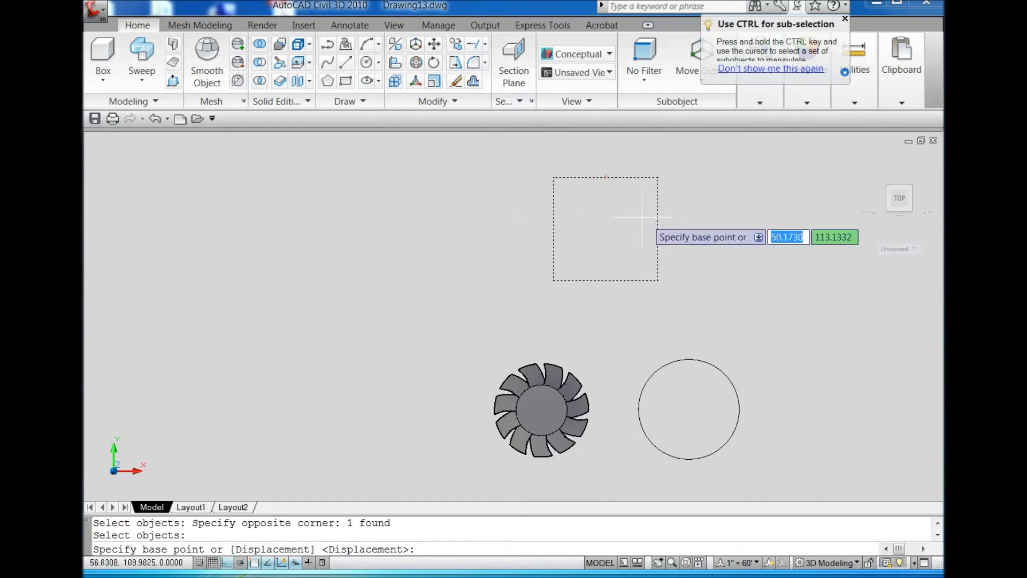
right_click(724, 230, "shift")
left_click(798, 261)
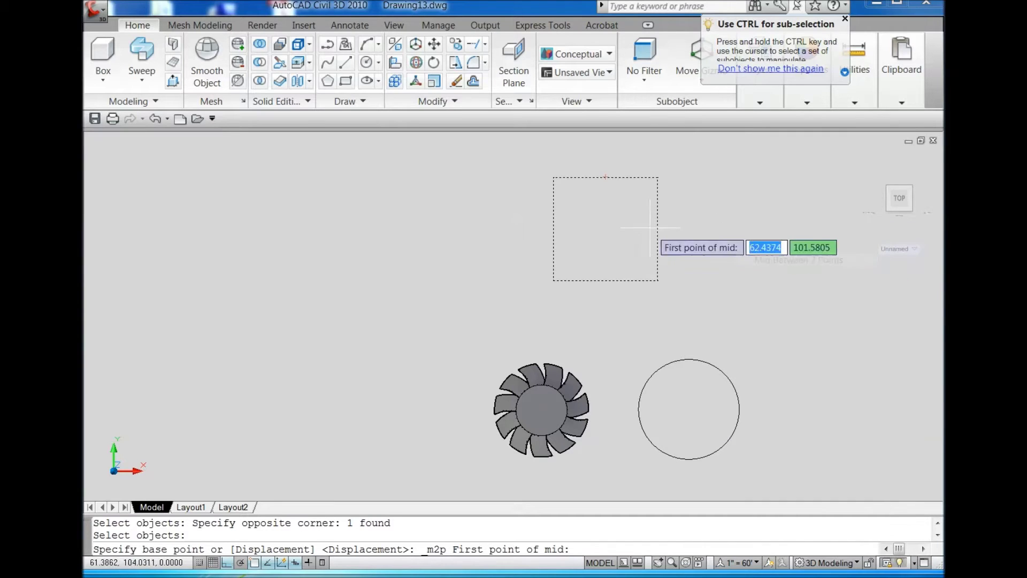
left_click(605, 177)
left_click(605, 280)
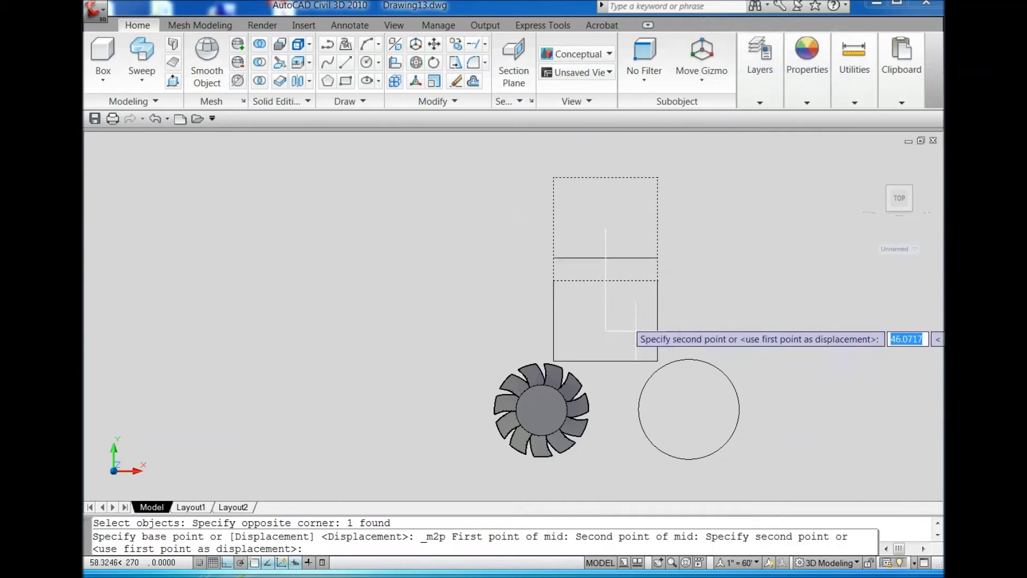
left_click(689, 409)
Show the square and circle centred in an isometric view and leave them unselected.
scroll(711, 332, "down", 3)
scroll(711, 333, "up", 5)
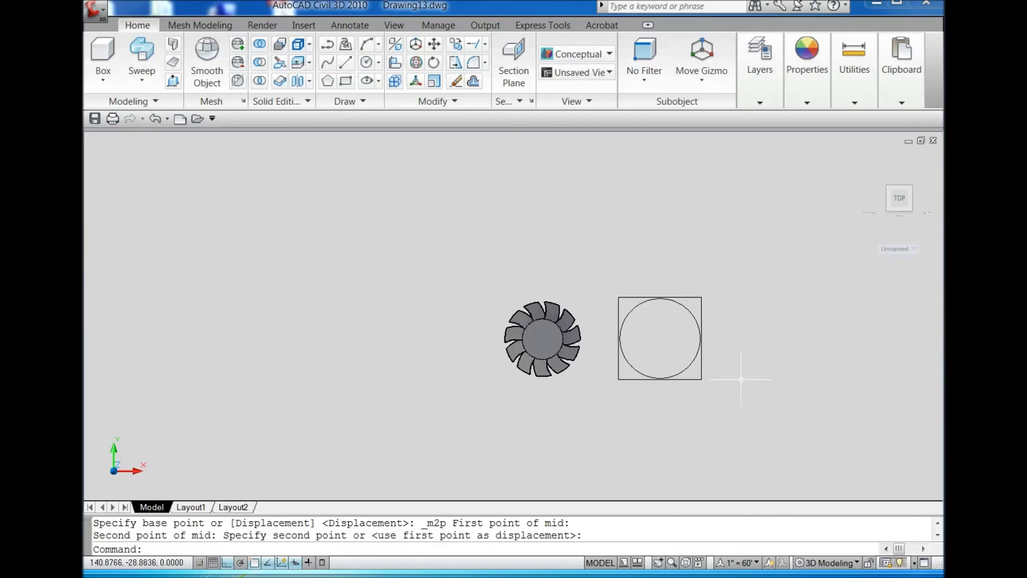
scroll(721, 396, "up", 2)
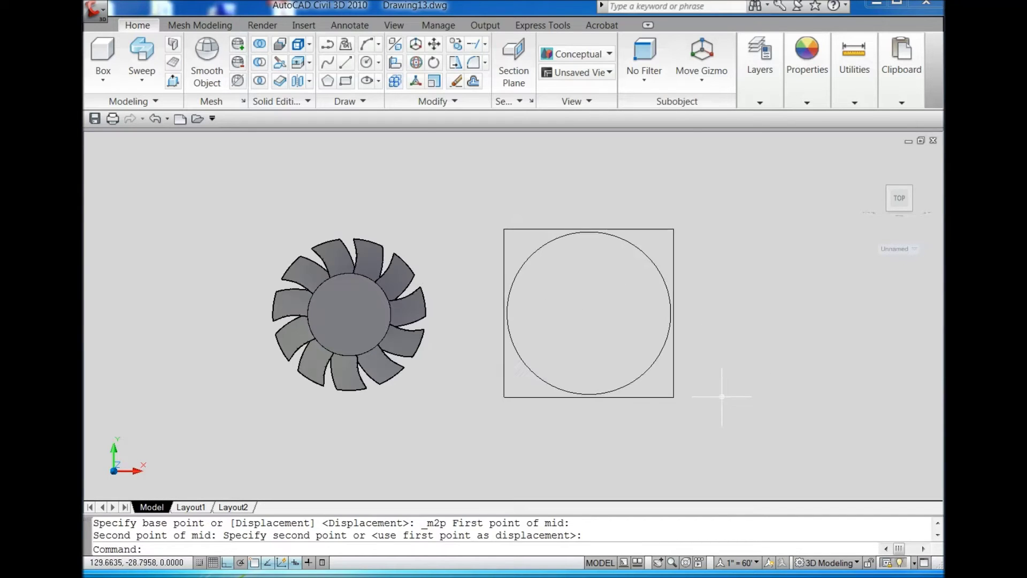
left_click(733, 421)
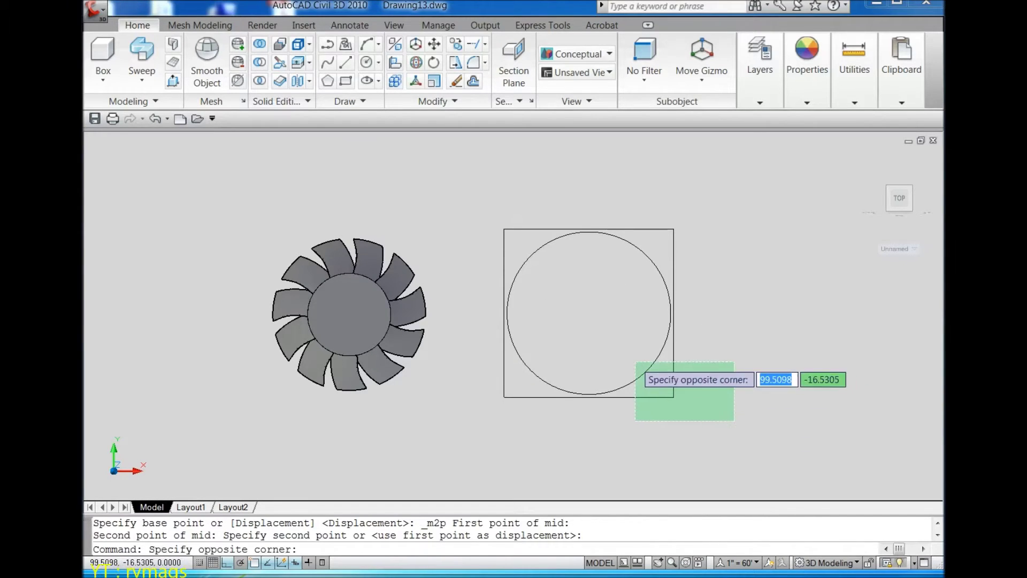
left_click(636, 363)
left_click(888, 214)
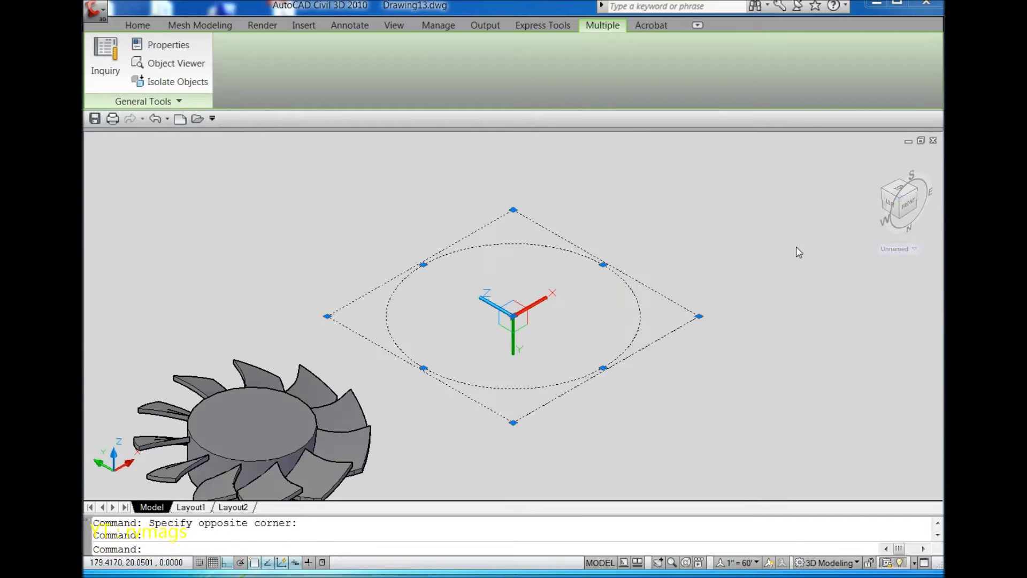
key("Escape")
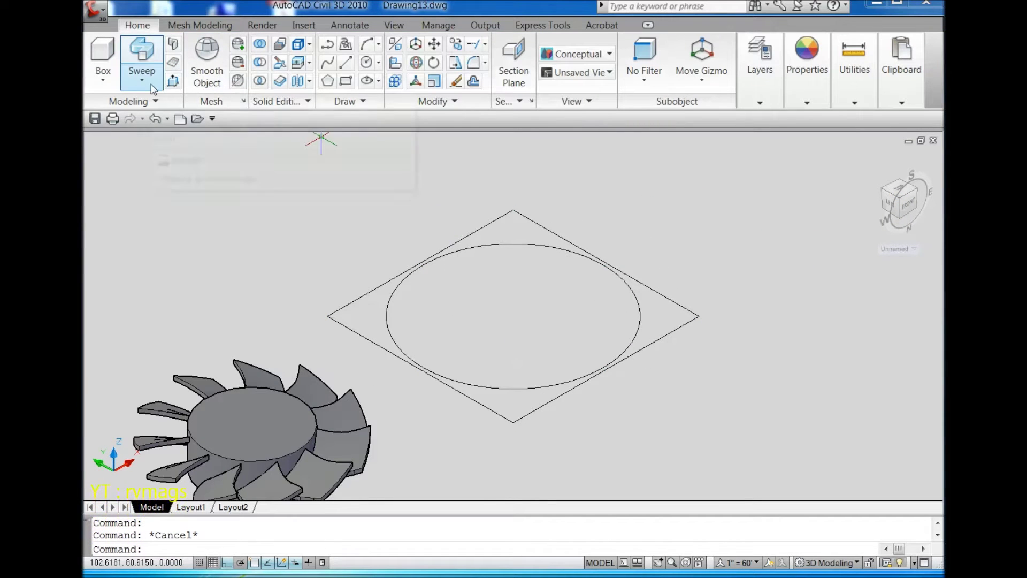
Extrude the 59 by 59 square into a solid block with a height of 13.
left_click(152, 86)
left_click(170, 165)
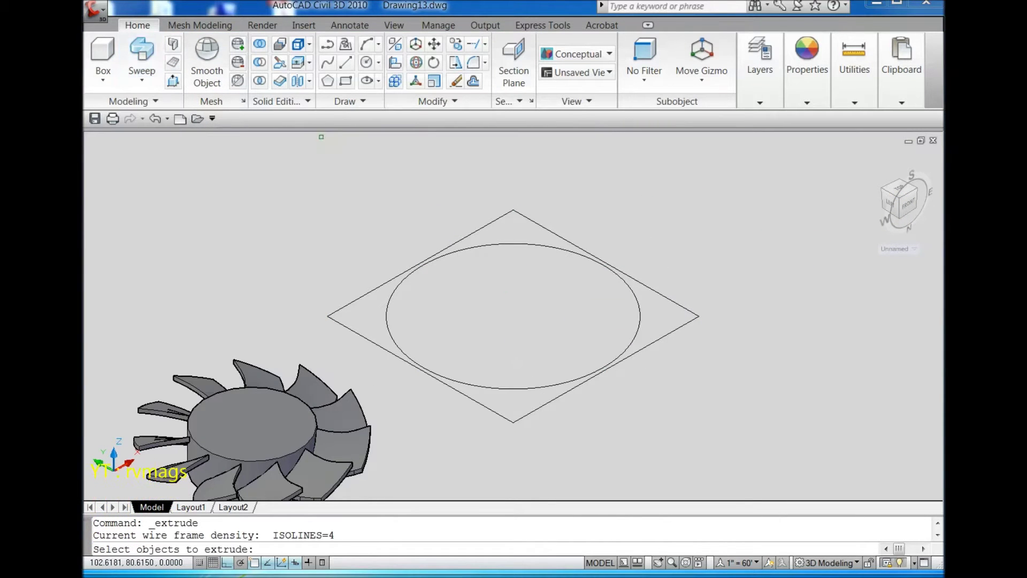
left_click(661, 341)
key("Return")
type("1")
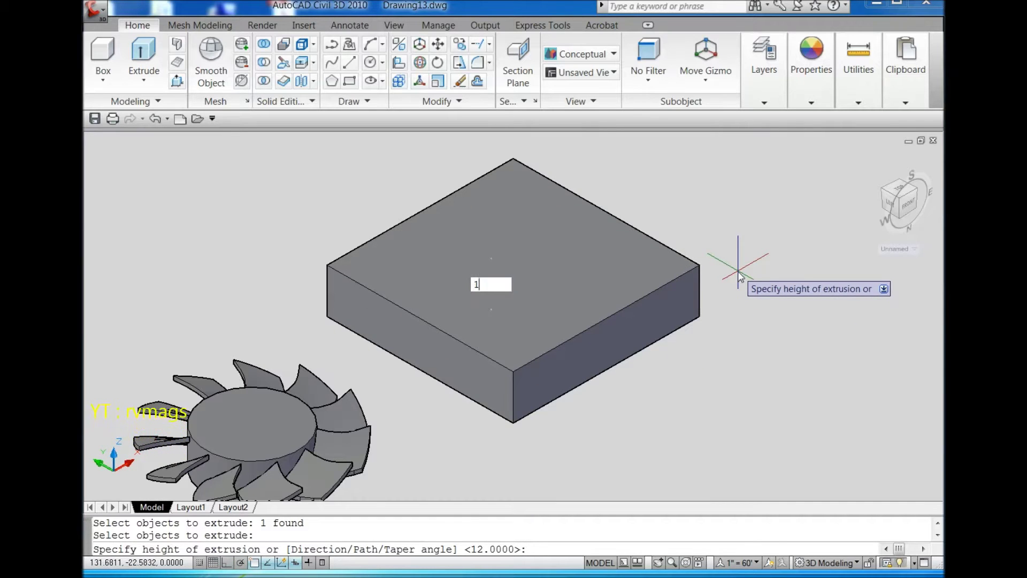
type("3")
key("Return")
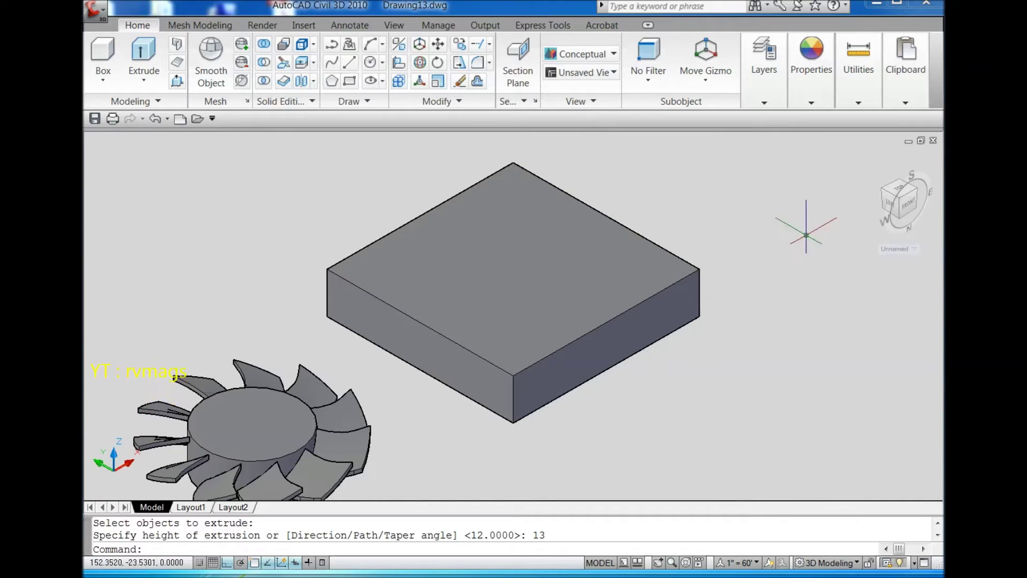
Draw a circle of diameter 57 on the block, centred at the midpoint between two opposite edges of its square face.
left_click(905, 193)
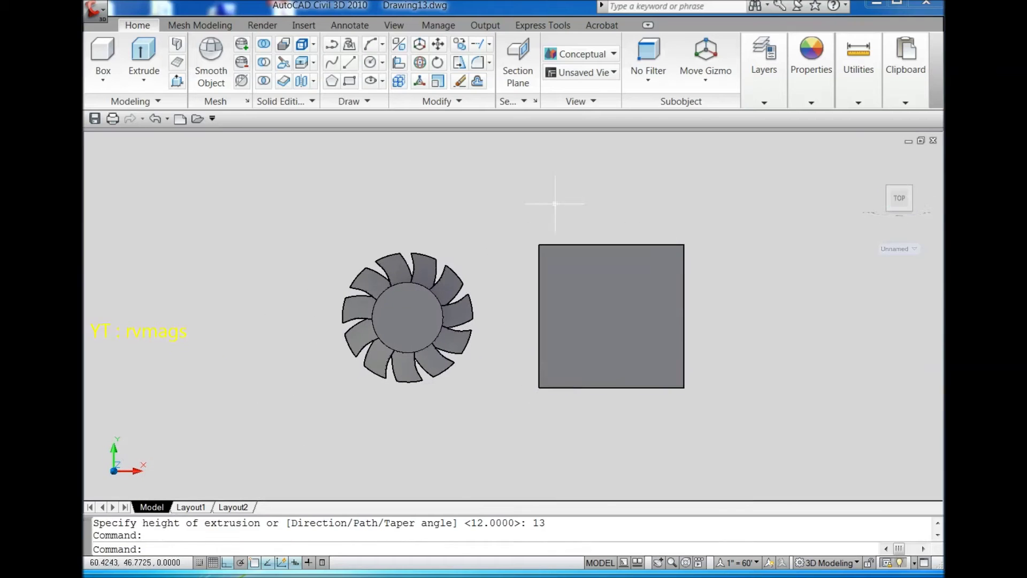
left_click(371, 64)
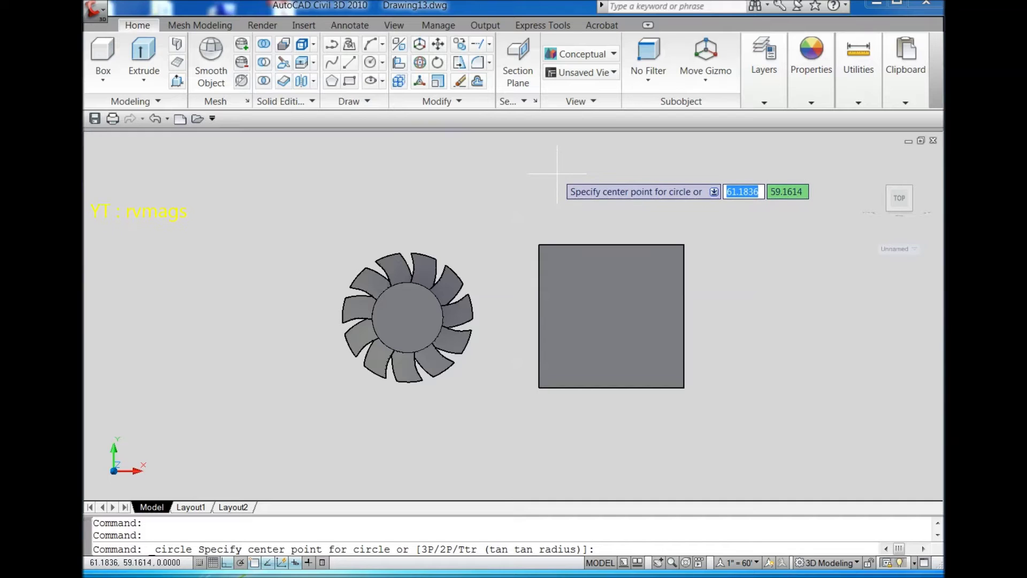
right_click(605, 172, "shift")
left_click(642, 212)
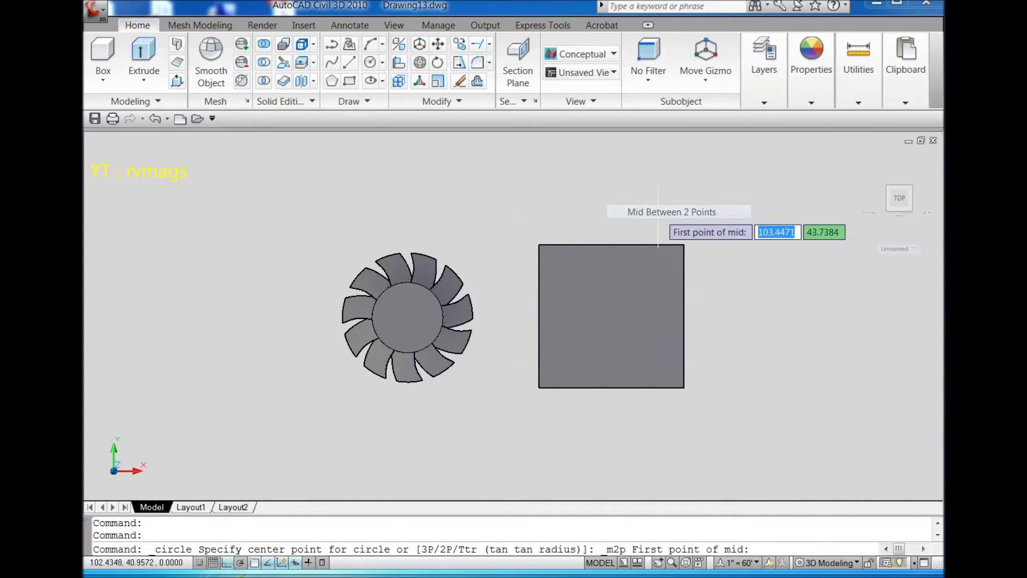
left_click(612, 246)
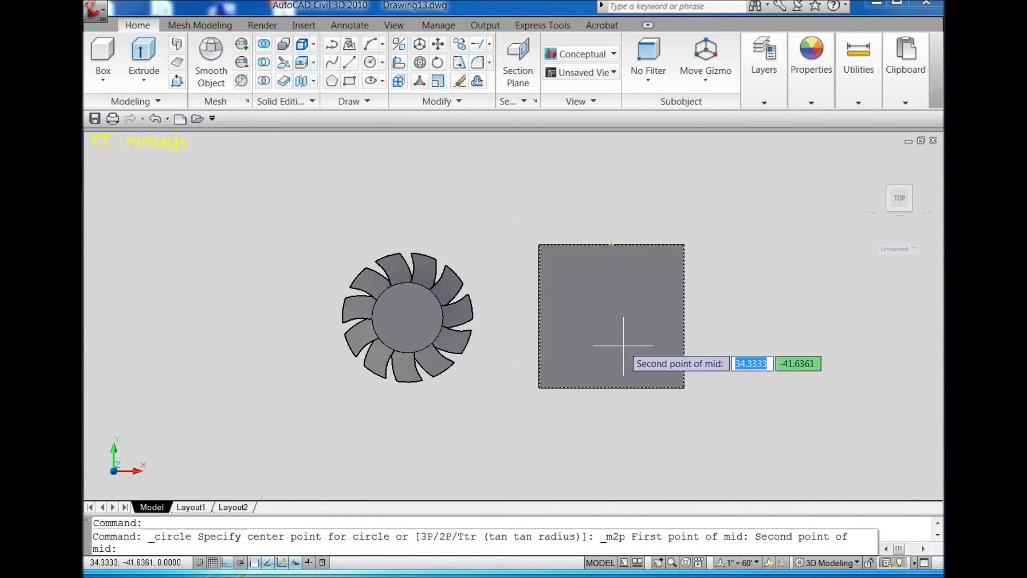
left_click(611, 387)
type("d")
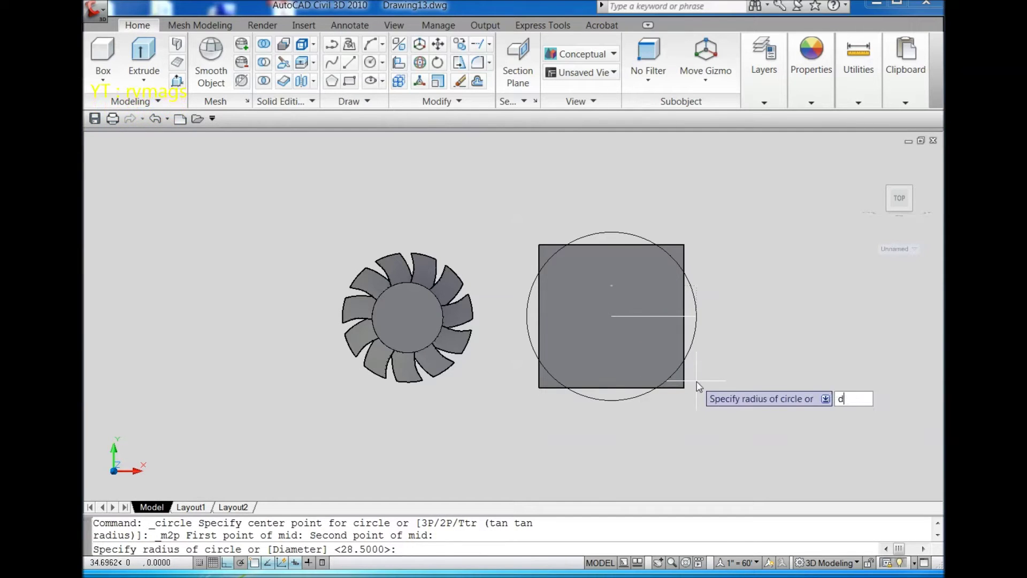
key("Return")
type("57")
key("Return")
scroll(695, 380, "up", 2)
scroll(745, 348, "up", 2)
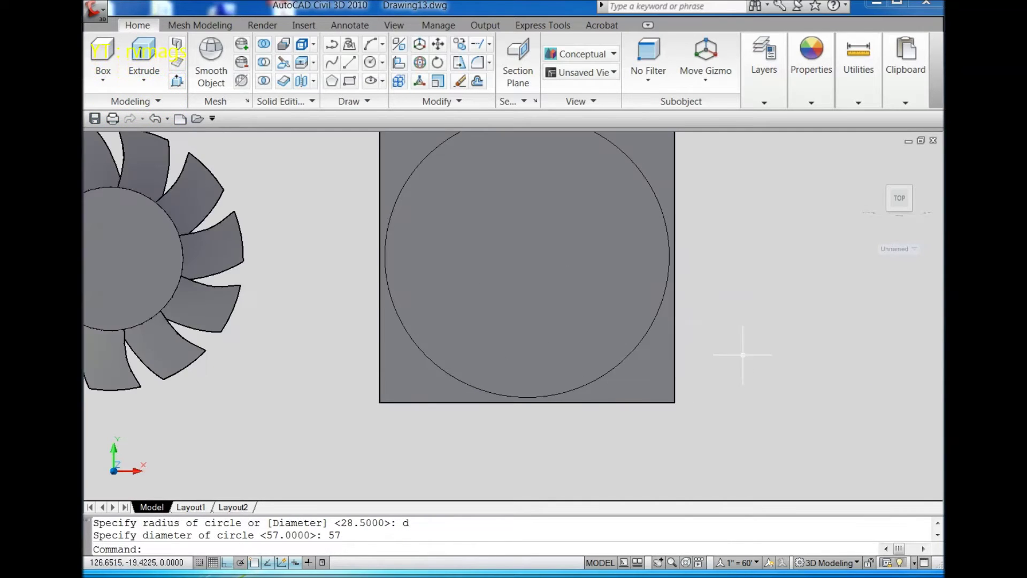
scroll(762, 347, "down", 3)
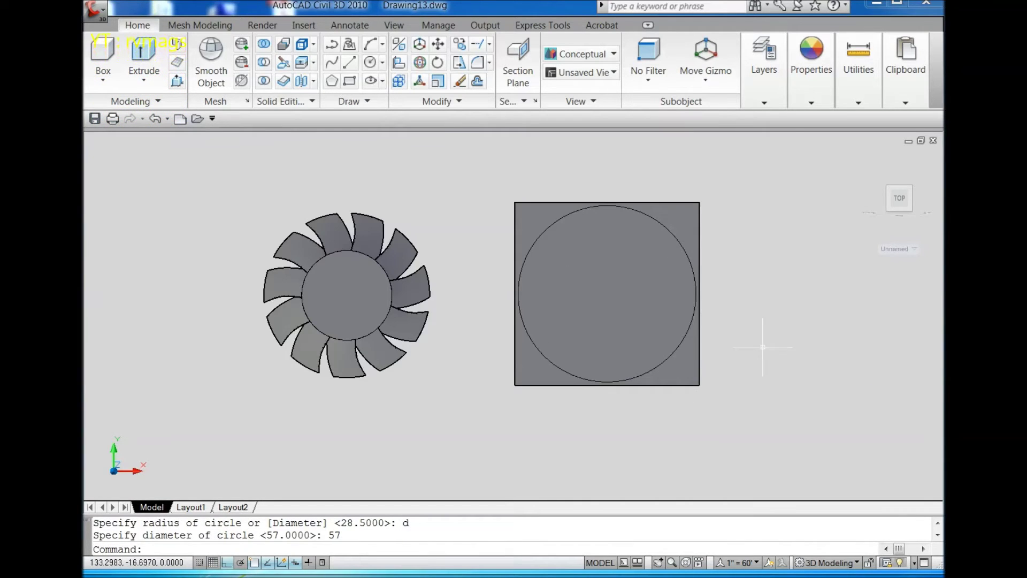
Press-pull the circular area on the block's top face downward by 12 to cut a round pocket.
left_click(892, 211)
left_click(177, 81)
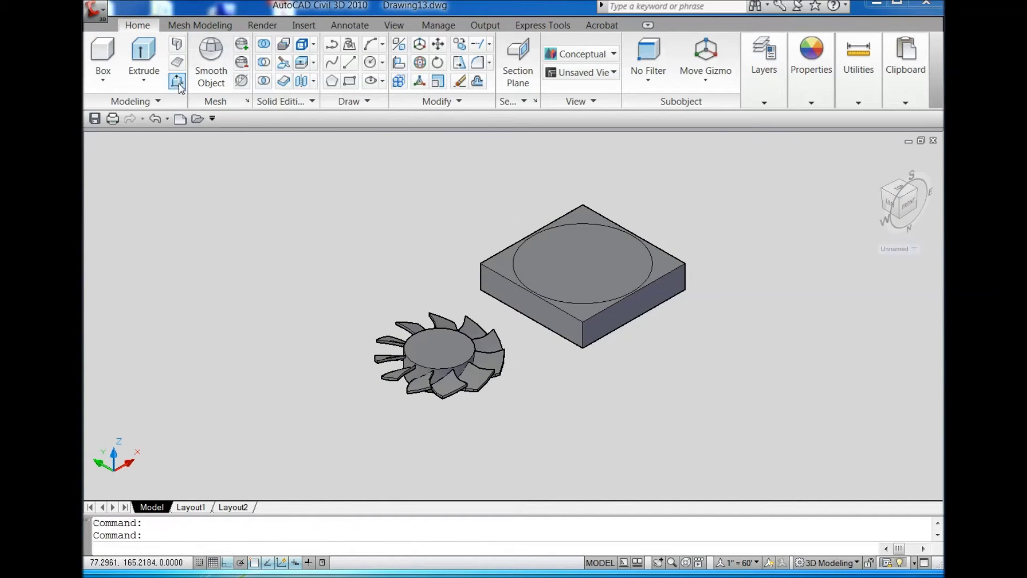
left_click(619, 252)
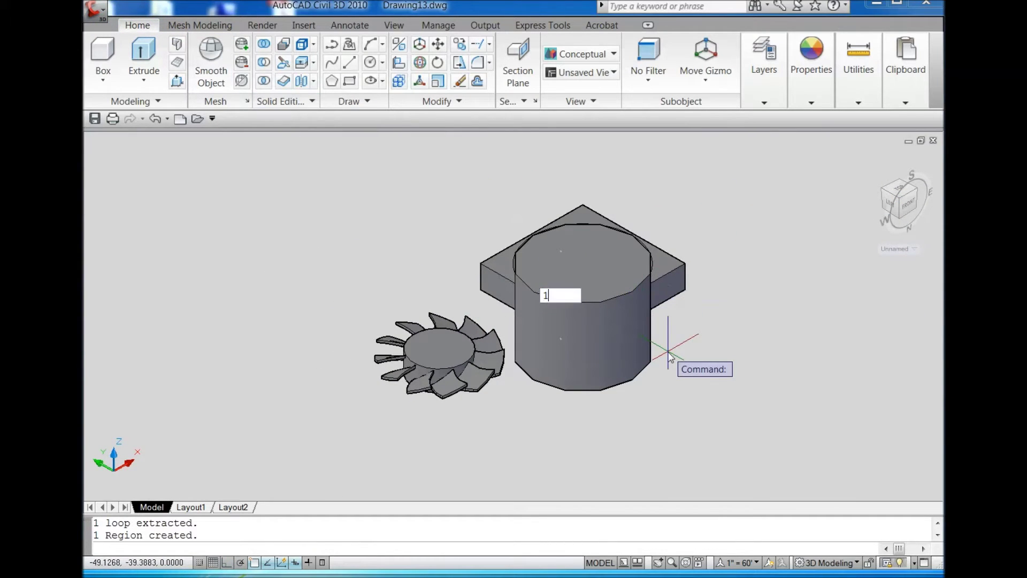
key("Return")
scroll(664, 210, "up", 3)
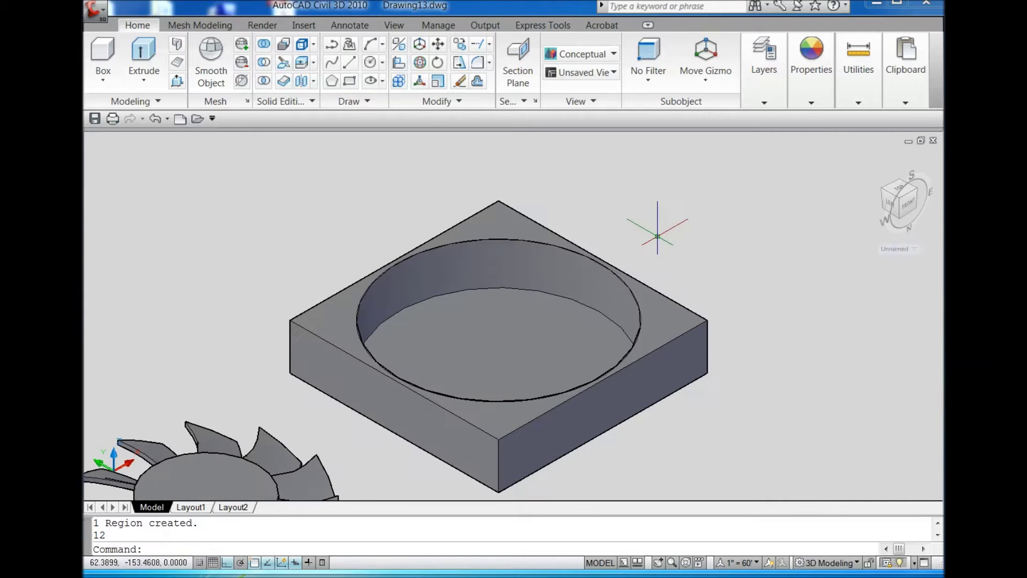
Draw a 50 by 50 square starting from a corner point in the empty area below the block in top view.
left_click(903, 193)
scroll(637, 284, "up", 3)
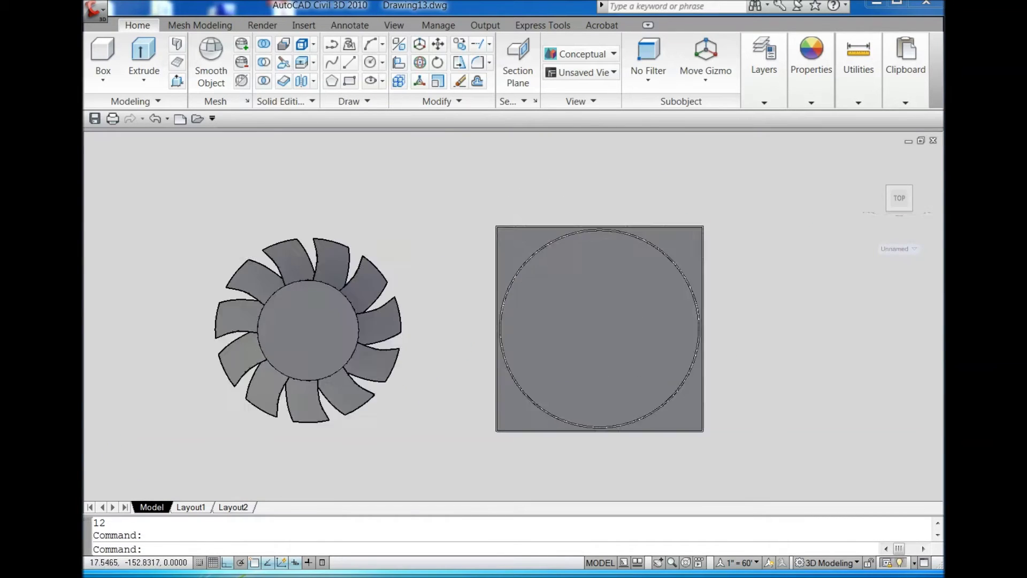
scroll(452, 195, "down", 2)
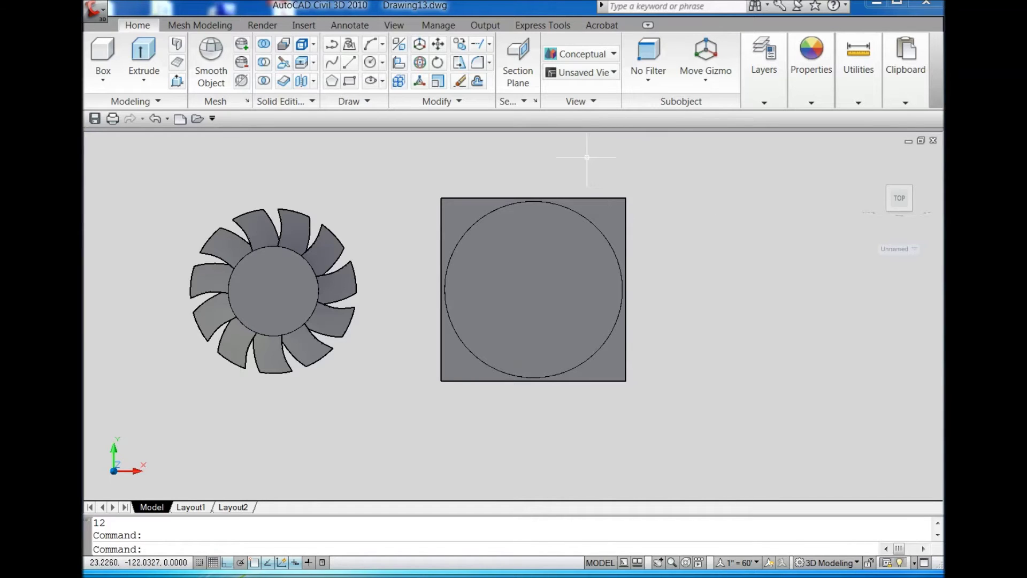
left_click(349, 82)
scroll(628, 224, "down", 4)
left_click(541, 328)
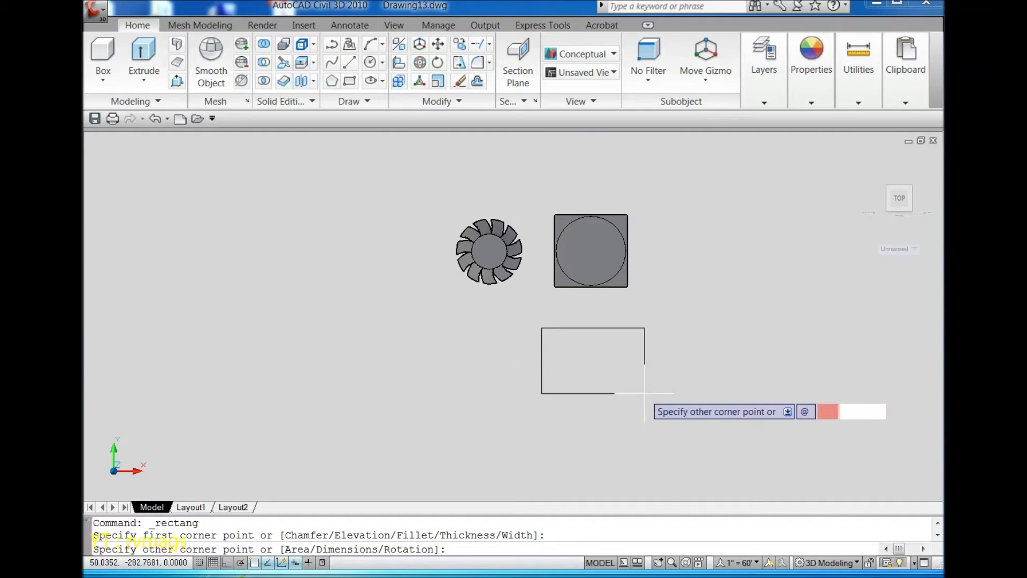
key("Return")
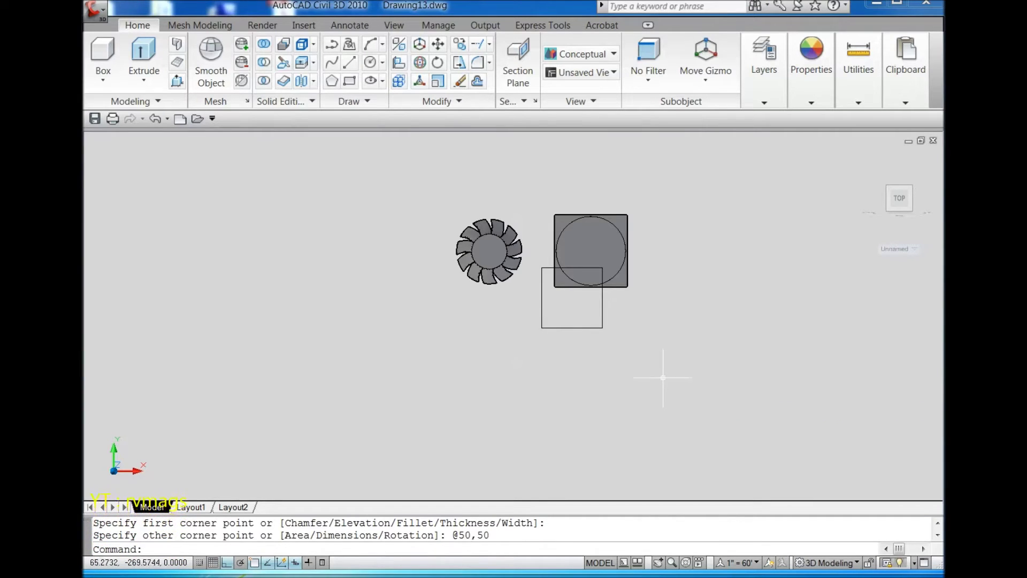
Move the 50 by 50 square from the midpoint between two opposite sides to the centre of the pocket's top circle.
left_click(656, 351)
left_click(535, 316)
left_click(438, 51)
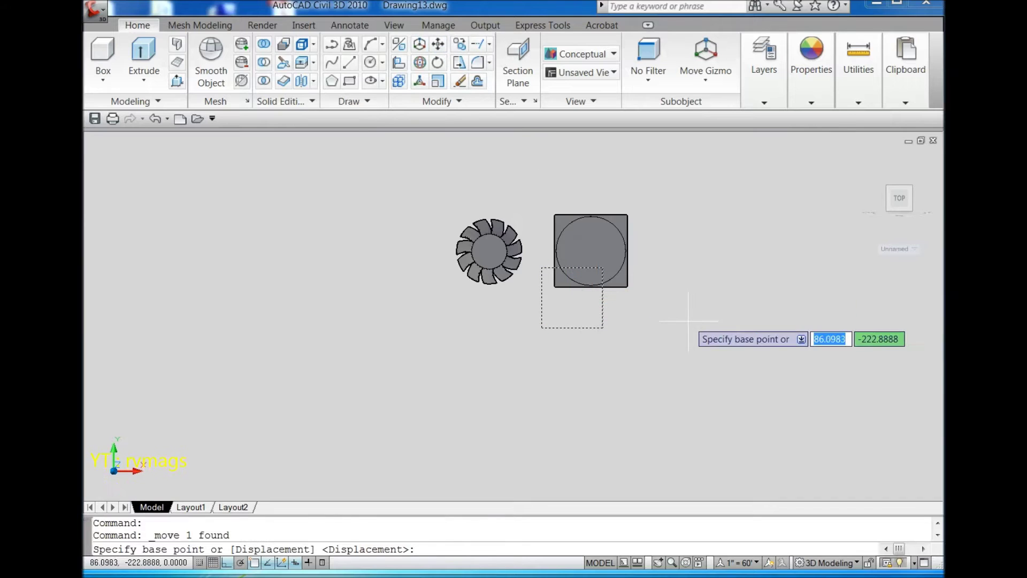
right_click(692, 309, "shift")
left_click(759, 349)
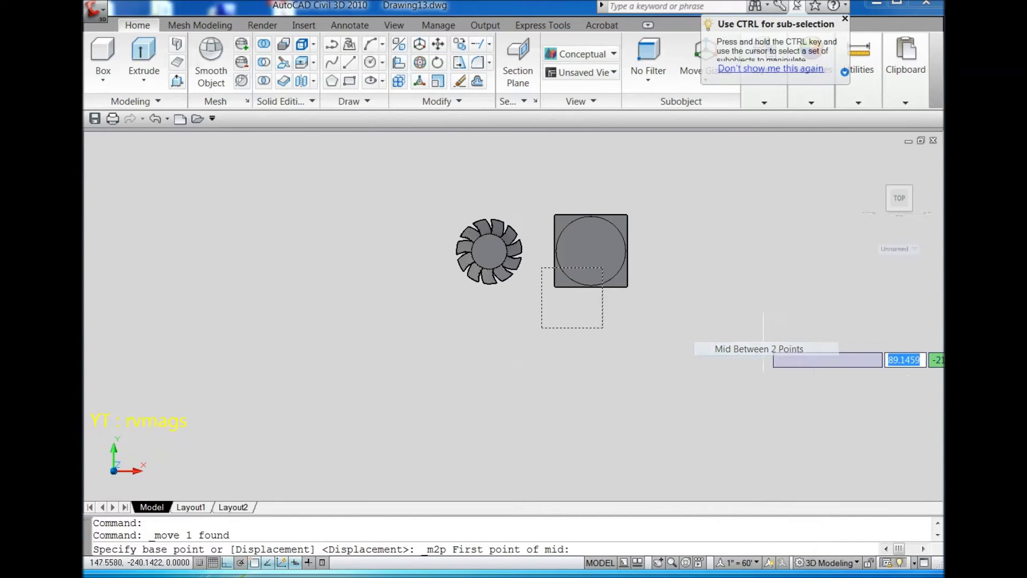
left_click(542, 297)
left_click(603, 298)
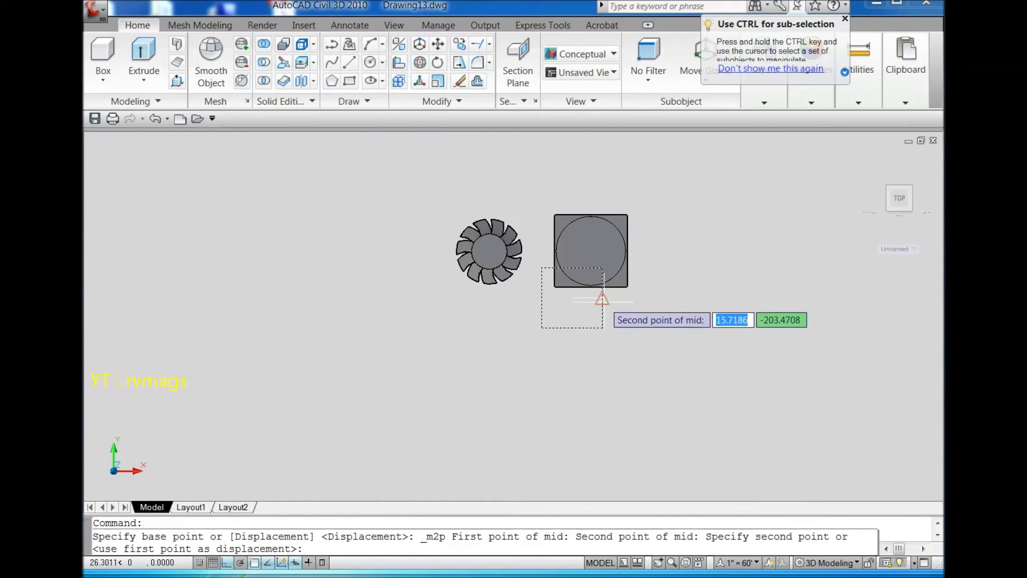
left_click_drag(899, 200, 690, 256)
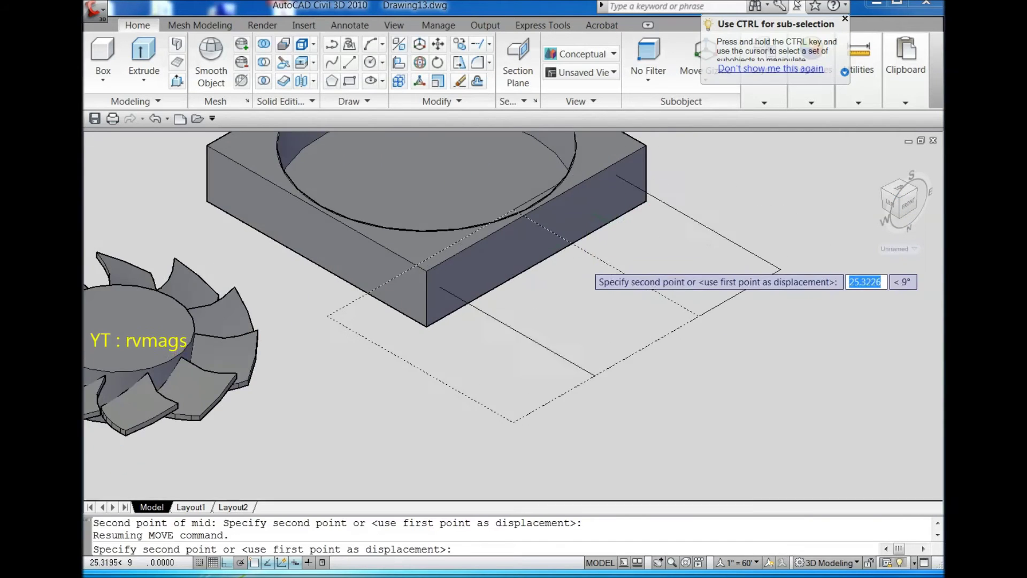
scroll(580, 255, "down", 1)
scroll(521, 209, "down", 2)
scroll(521, 192, "up", 2)
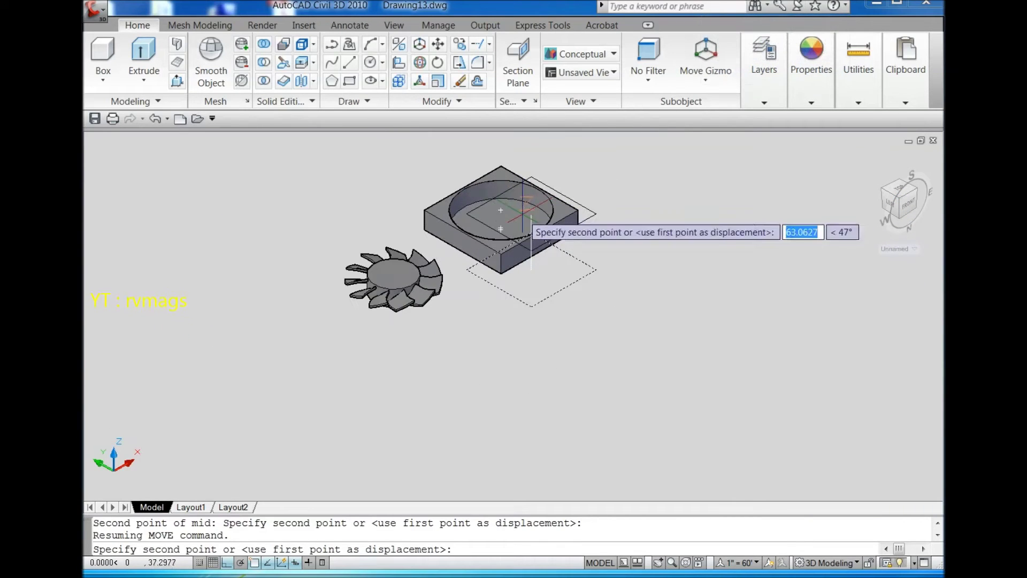
left_click(501, 210)
scroll(406, 168, "up", 3)
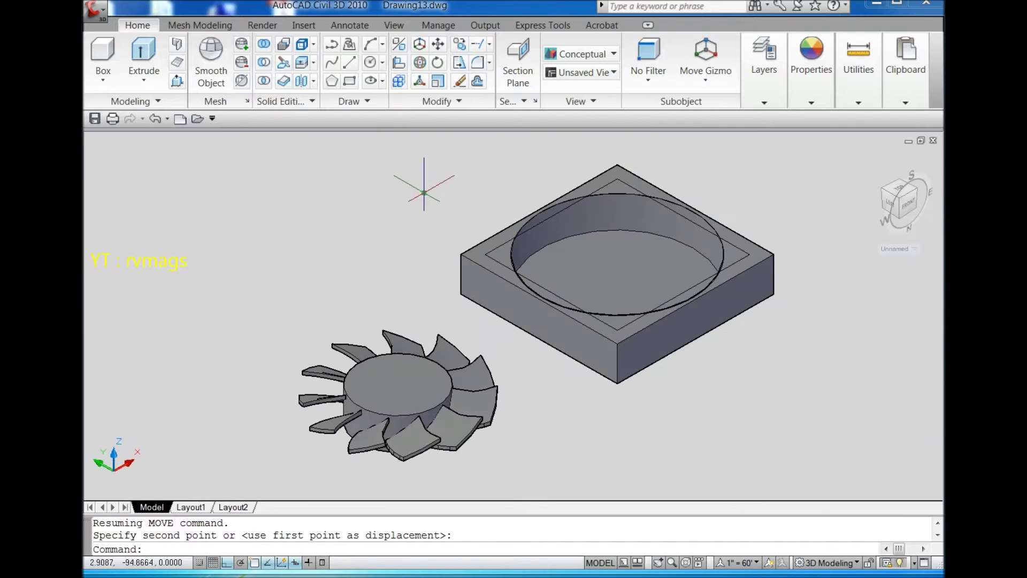
Draw a circle of diameter 6 centred on the leftmost corner of the 50 by 50 square on the housing's top face.
left_click(381, 63)
scroll(515, 276, "up", 3)
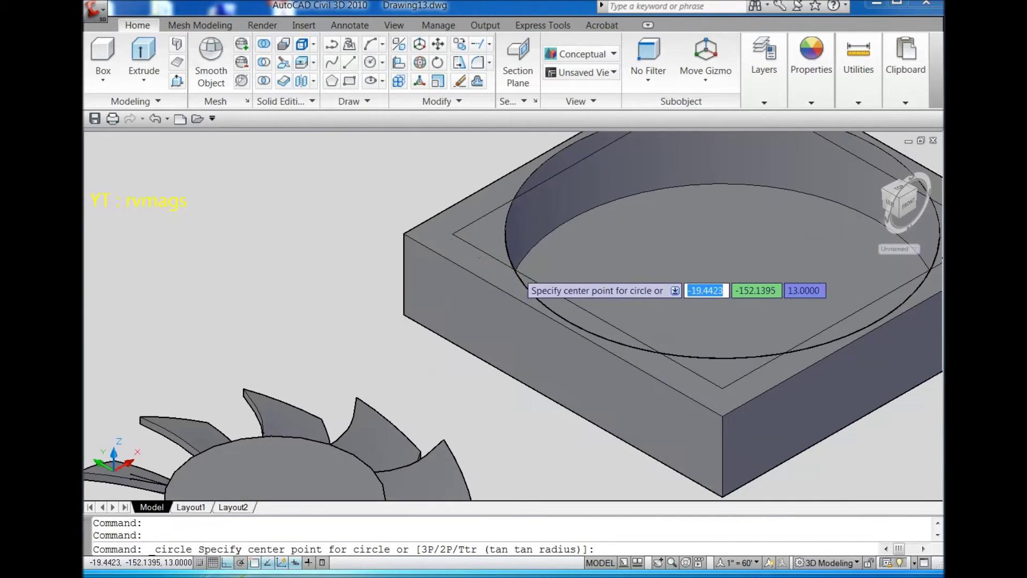
left_click(452, 234)
type("d")
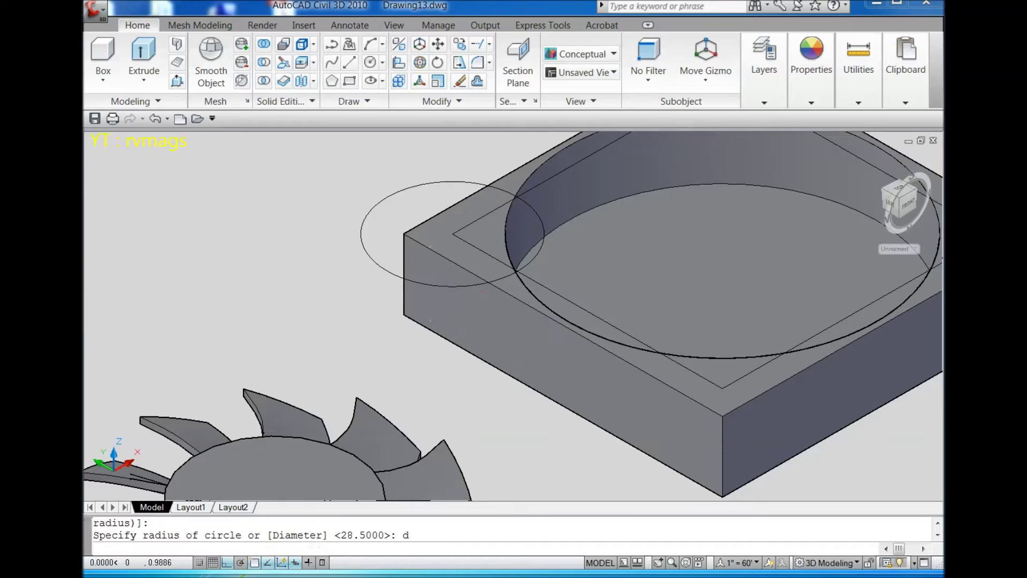
key("Return")
type("6")
key("Return")
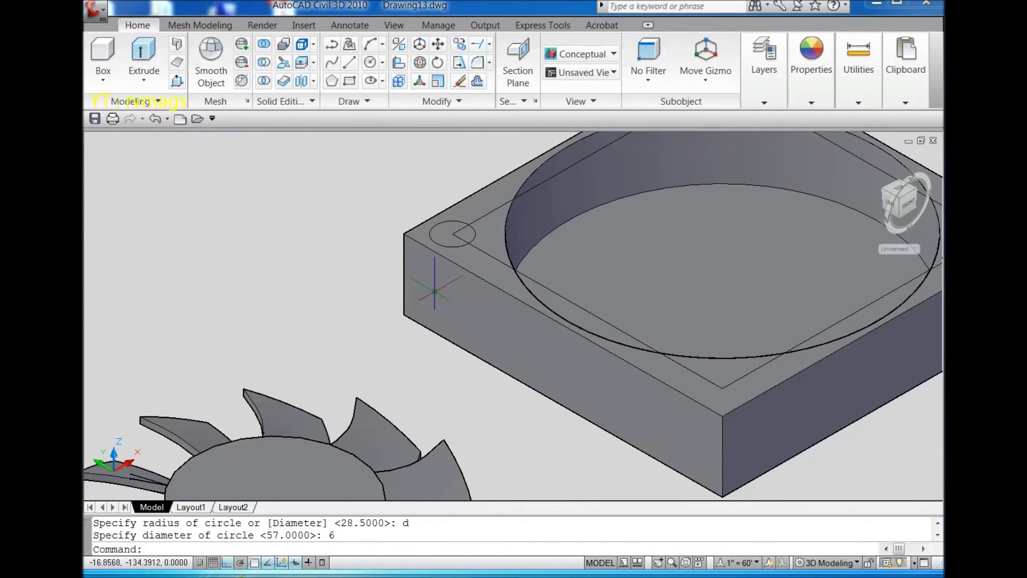
scroll(435, 292, "down", 4)
Copy the 6-diameter circle in multiple mode from its centre to the other three corners of the 50 by 50 square.
left_click(408, 223)
left_click(467, 284)
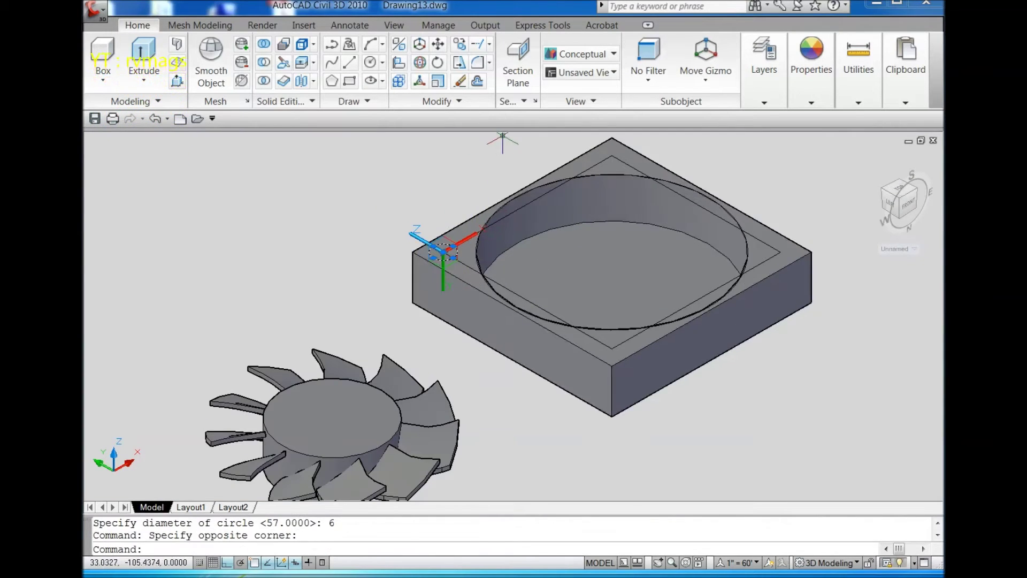
left_click(462, 47)
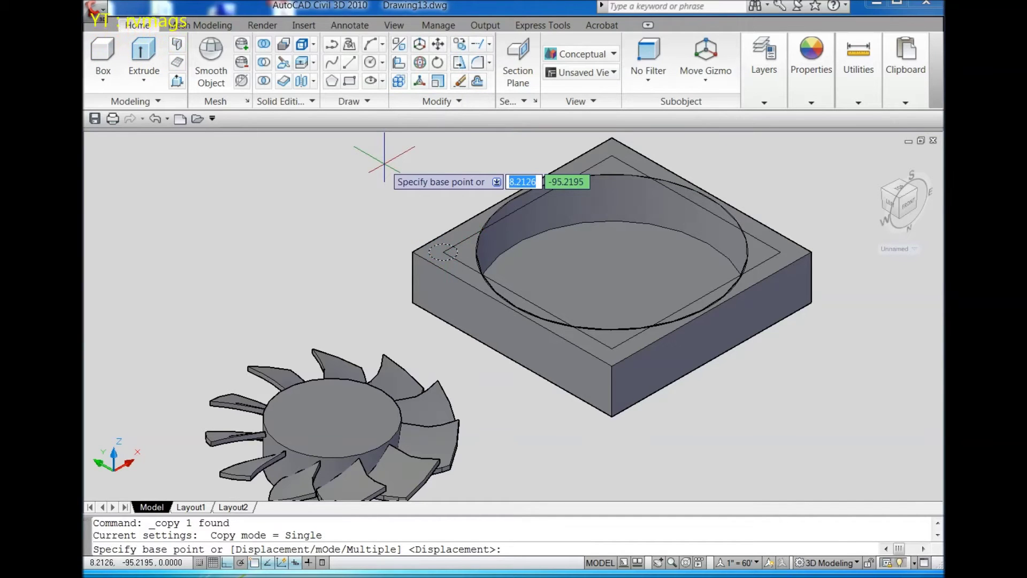
type("mu")
key("Return")
scroll(535, 267, "up", 3)
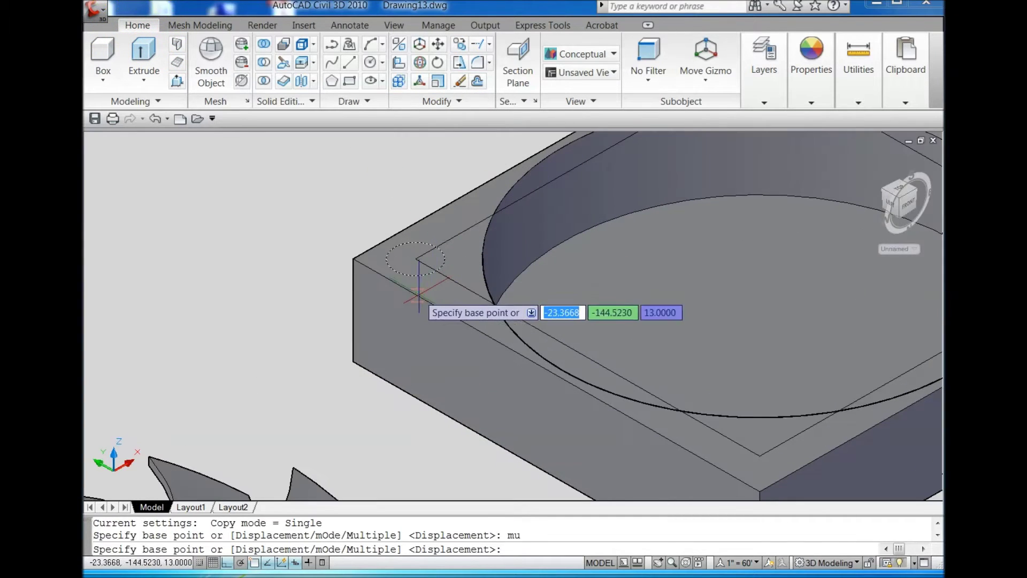
left_click(415, 259)
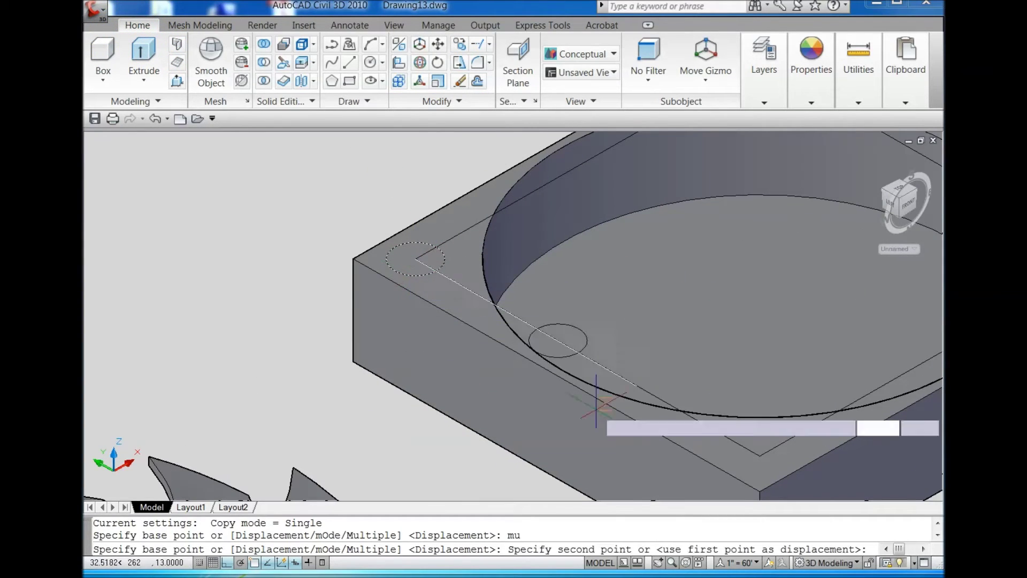
left_click(759, 454)
scroll(594, 465, "down", 3)
scroll(659, 321, "up", 6)
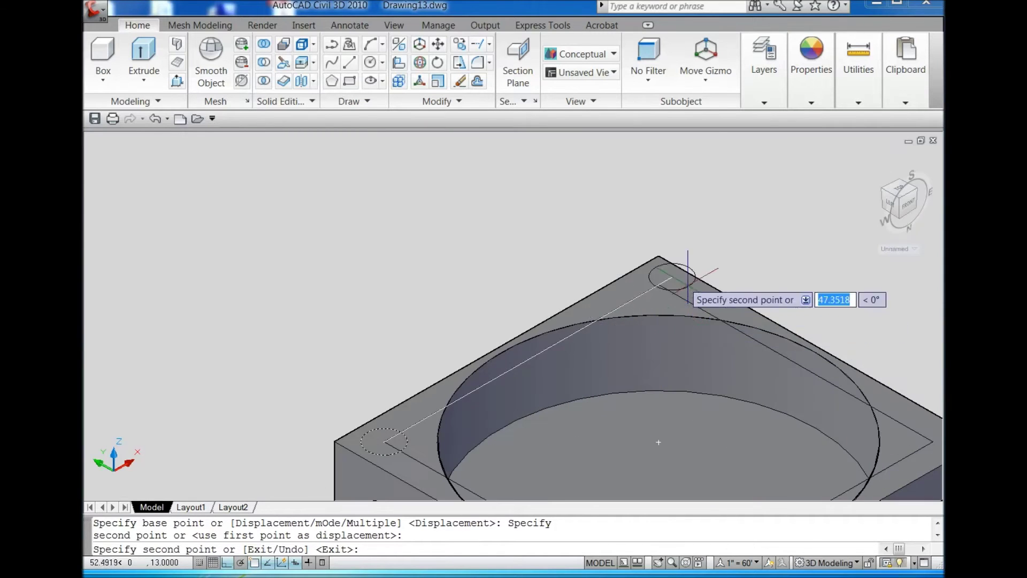
left_click(649, 293)
scroll(649, 293, "down", 4)
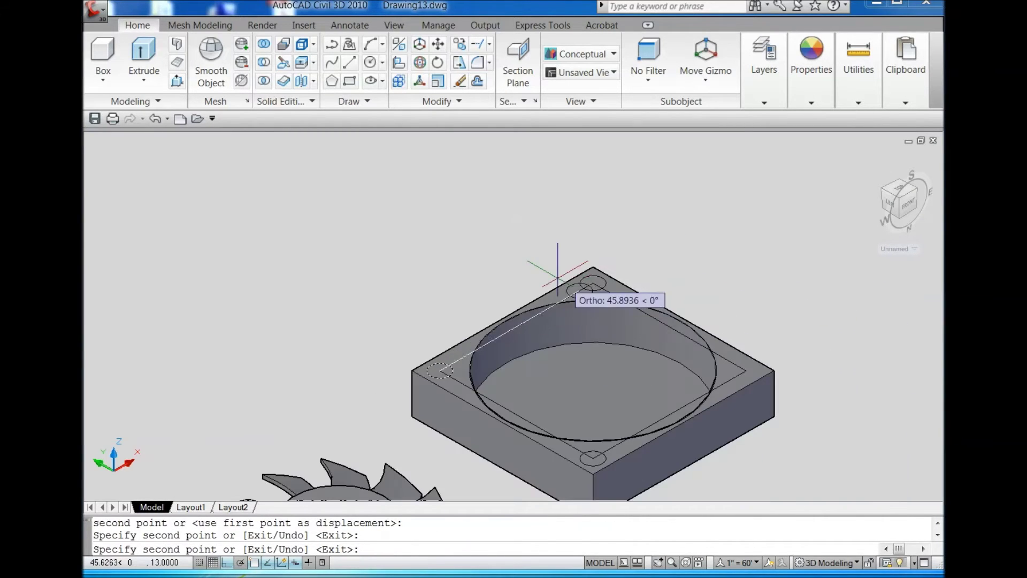
scroll(770, 369, "up", 5)
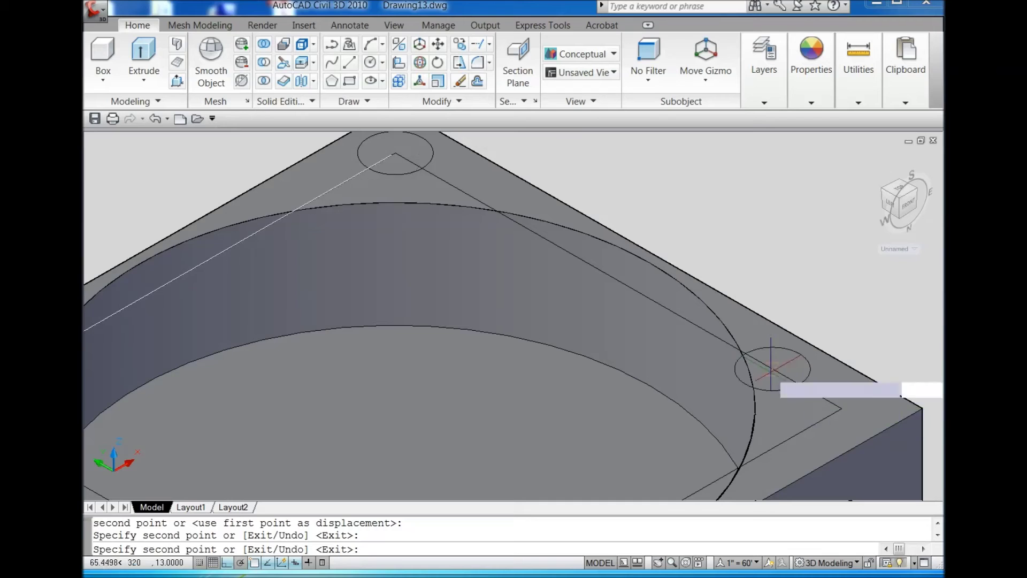
left_click(838, 410)
scroll(689, 324, "down", 5)
key("Escape")
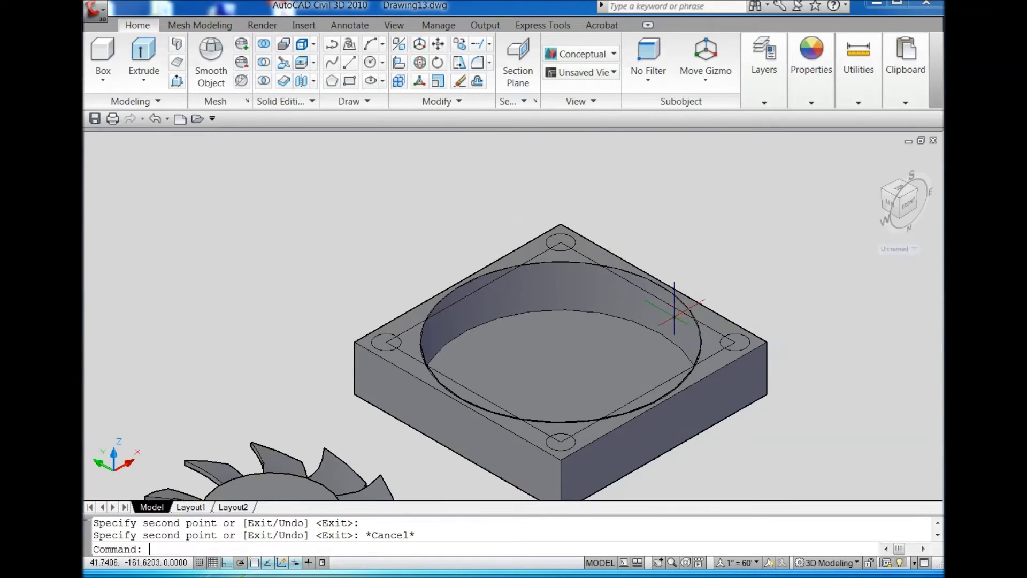
Extrude the four 6-diameter corner circles on the housing's top face to a height of -2.
left_click(339, 301)
left_click(420, 361)
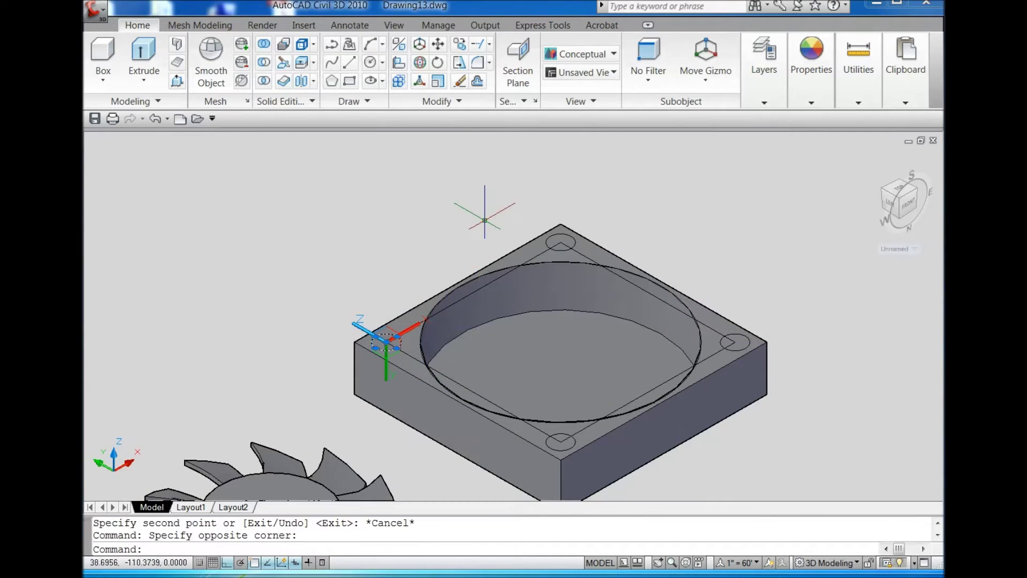
left_click(484, 219)
left_click(596, 279)
left_click(697, 272)
left_click(754, 369)
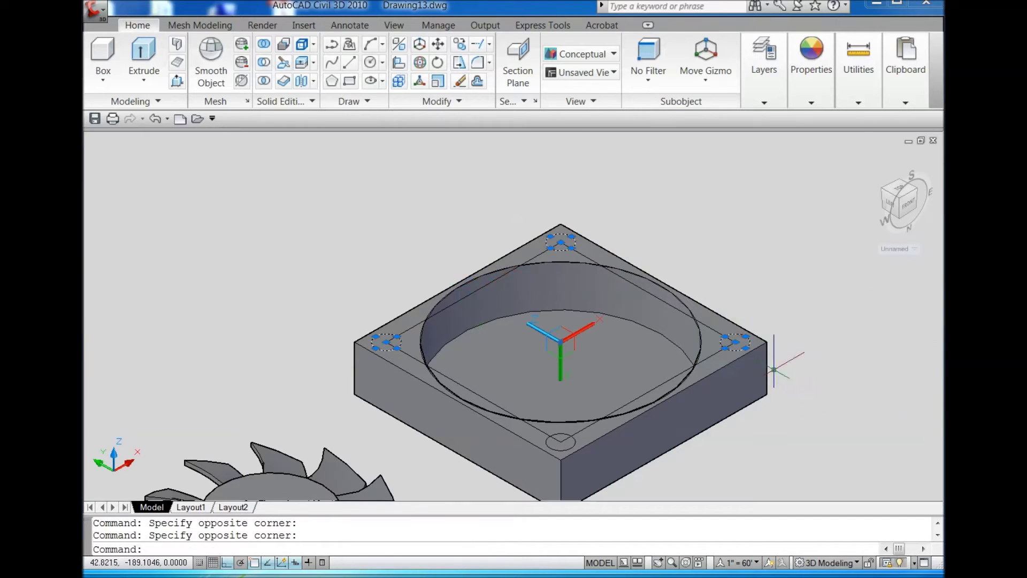
scroll(688, 381, "down", 2)
scroll(688, 380, "up", 2)
left_click(350, 382)
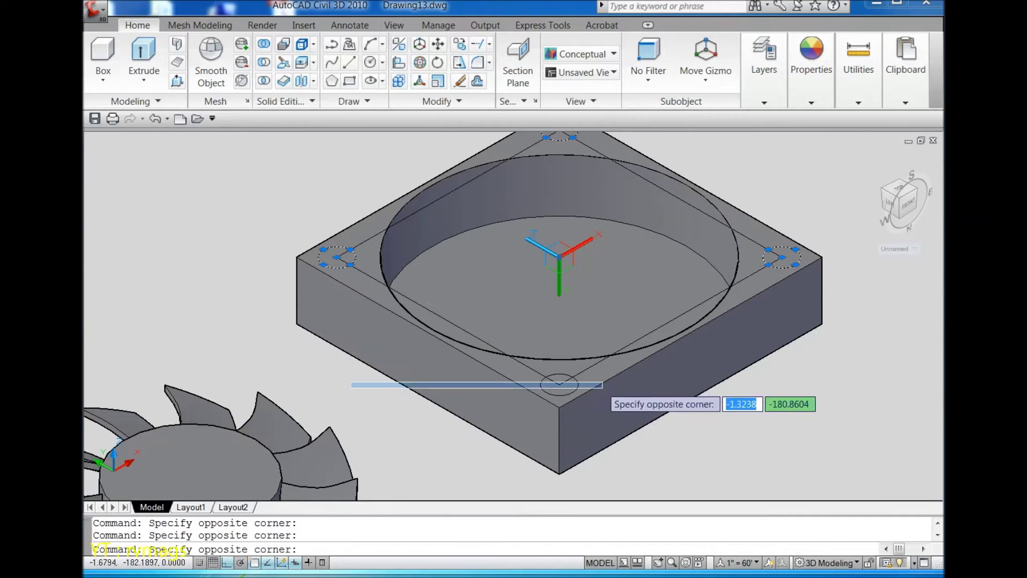
key("Escape")
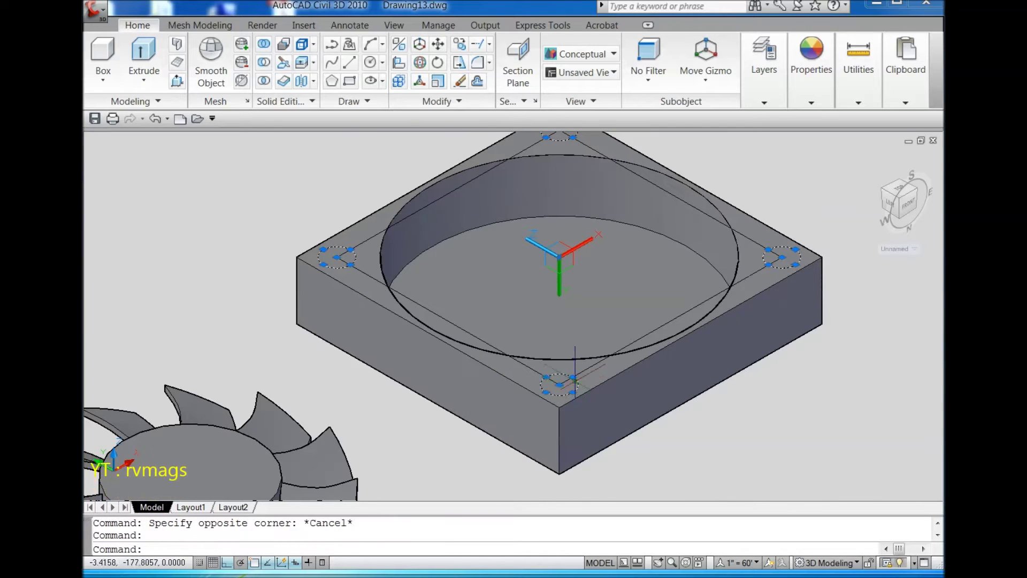
scroll(572, 387, "down", 3)
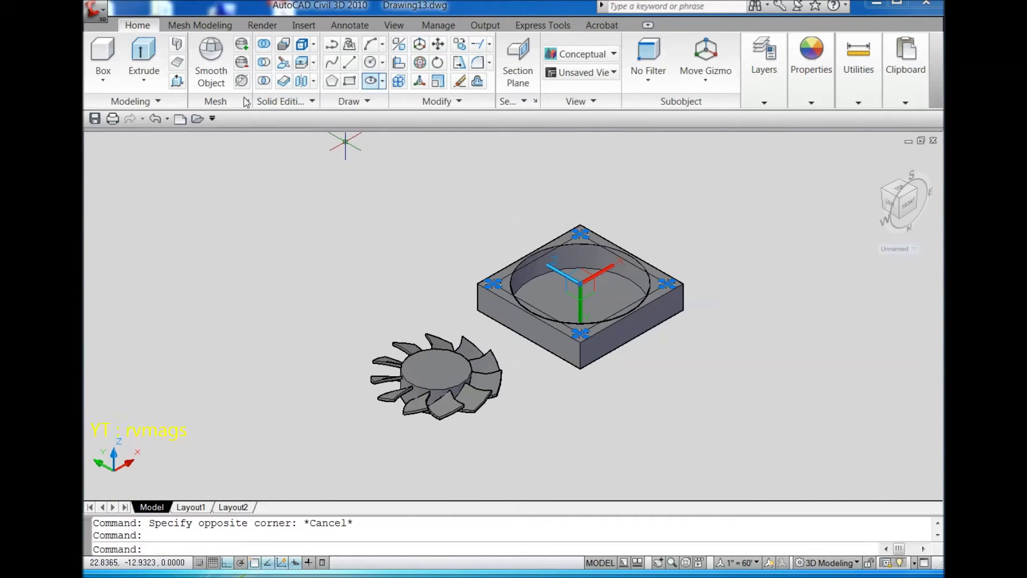
left_click(144, 53)
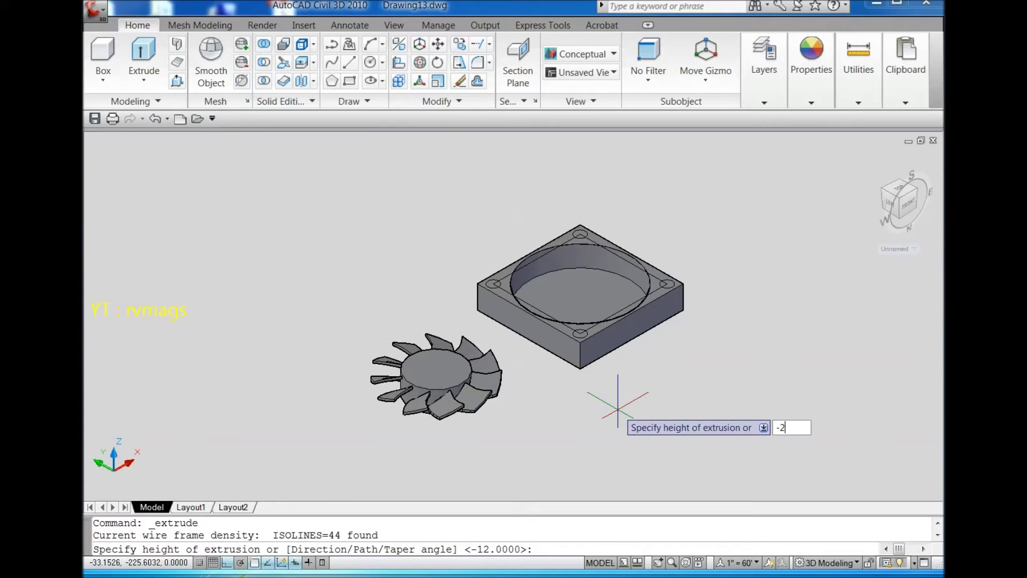
key("Return")
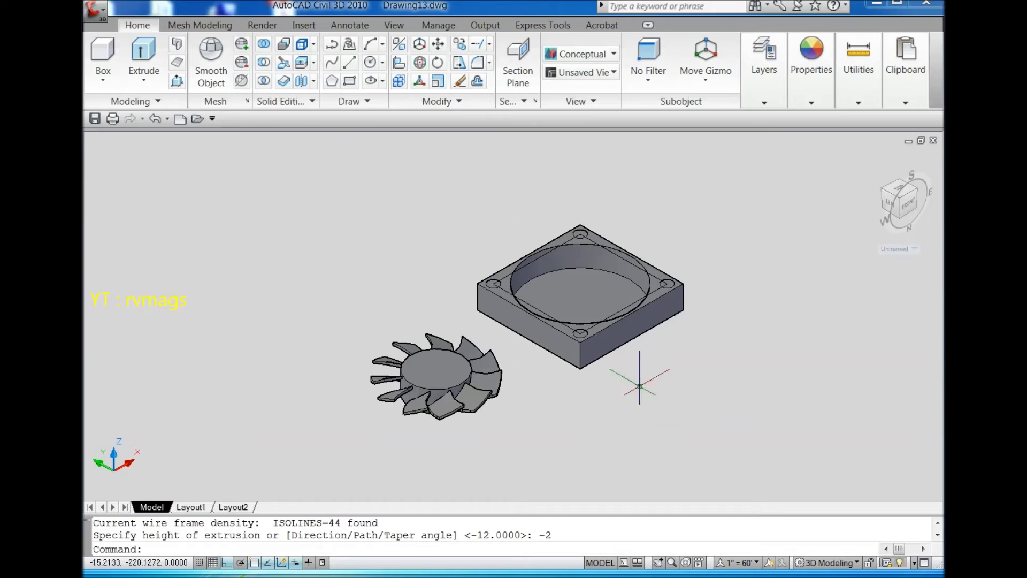
Subtract the four extruded corner cylinders from the housing block.
left_click(263, 63)
left_click(561, 349)
key("Return")
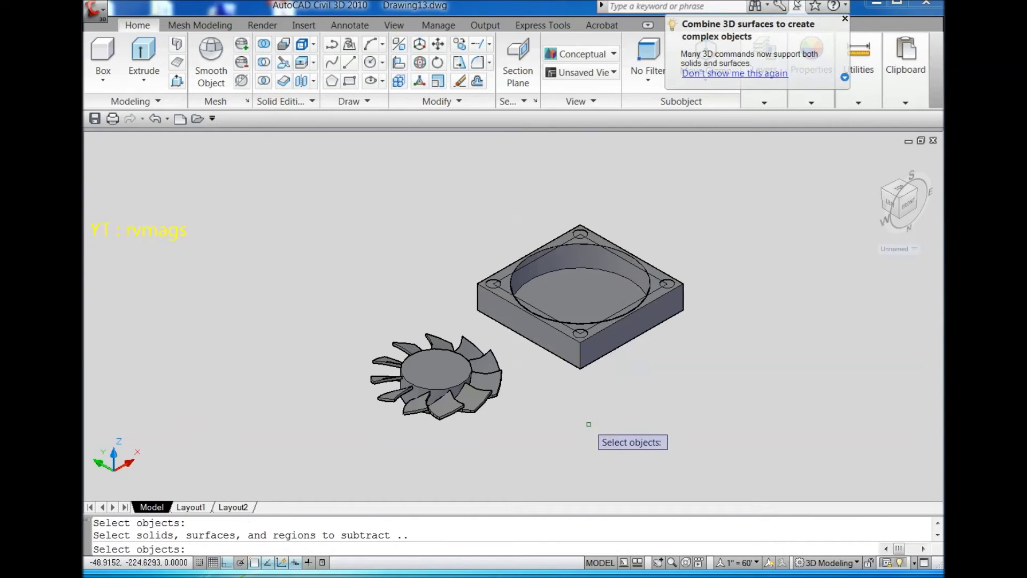
left_click(461, 257)
left_click(587, 294)
left_click(529, 203)
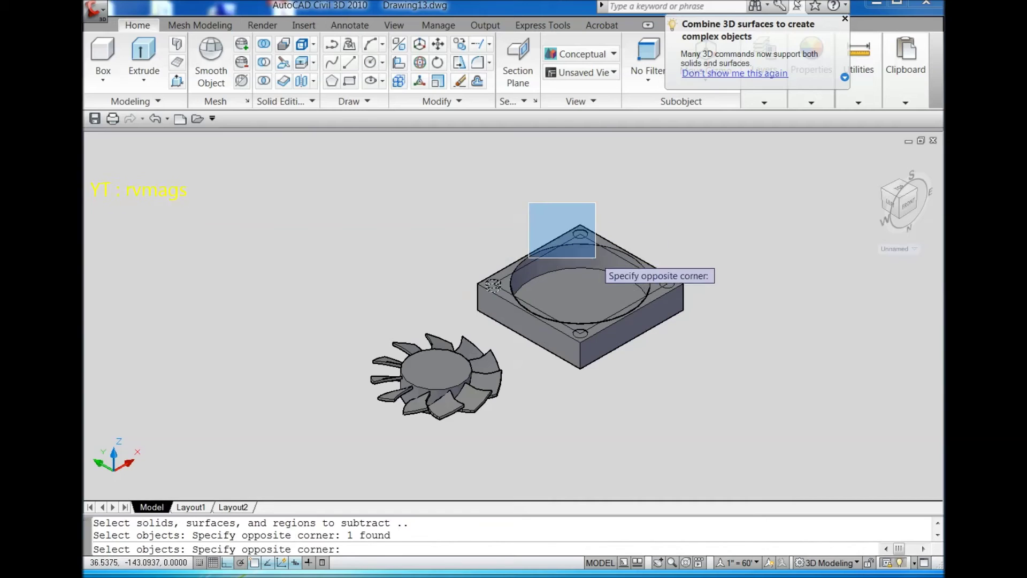
left_click(595, 258)
left_click(632, 221)
left_click(696, 312)
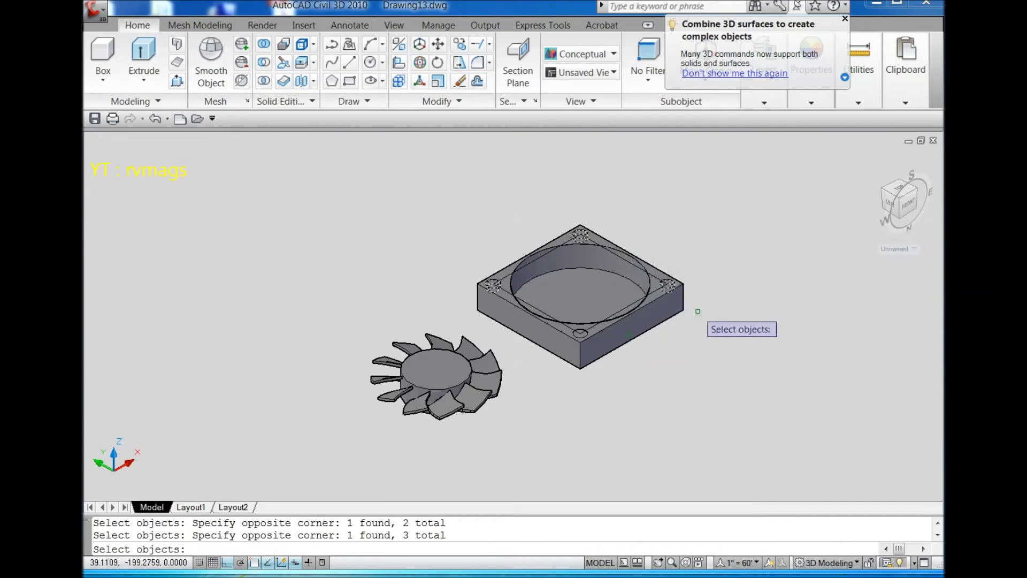
left_click(469, 312)
left_click(621, 354)
key("Return")
scroll(635, 251, "up", 3)
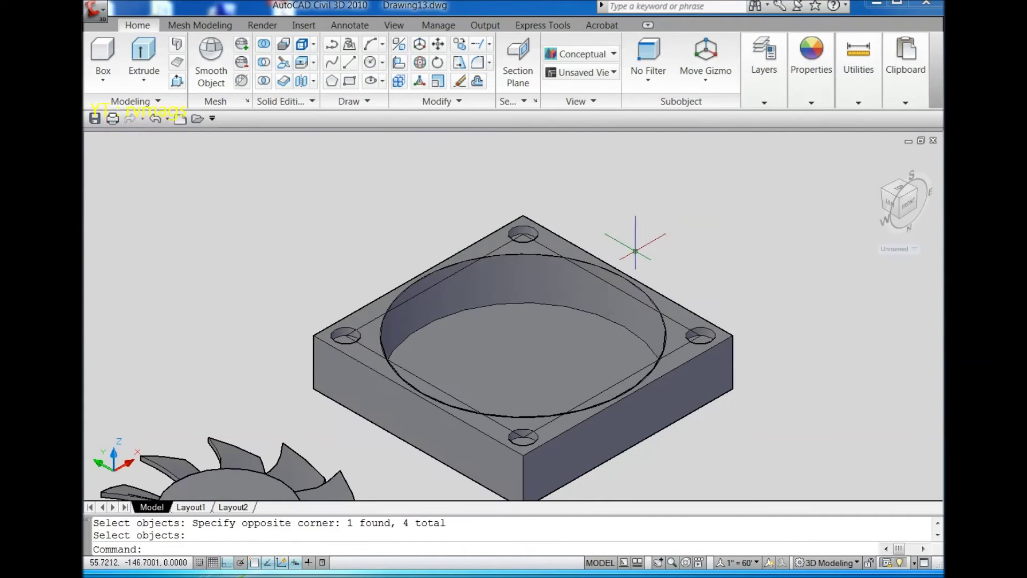
Align the UCS to the housing's closed back face.
scroll(737, 235, "down", 2)
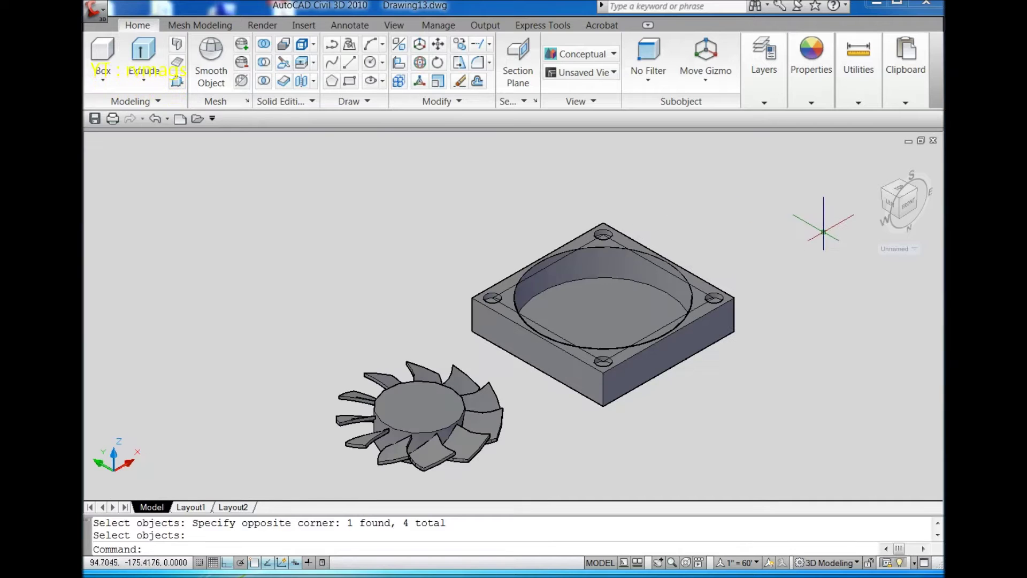
left_click(899, 217)
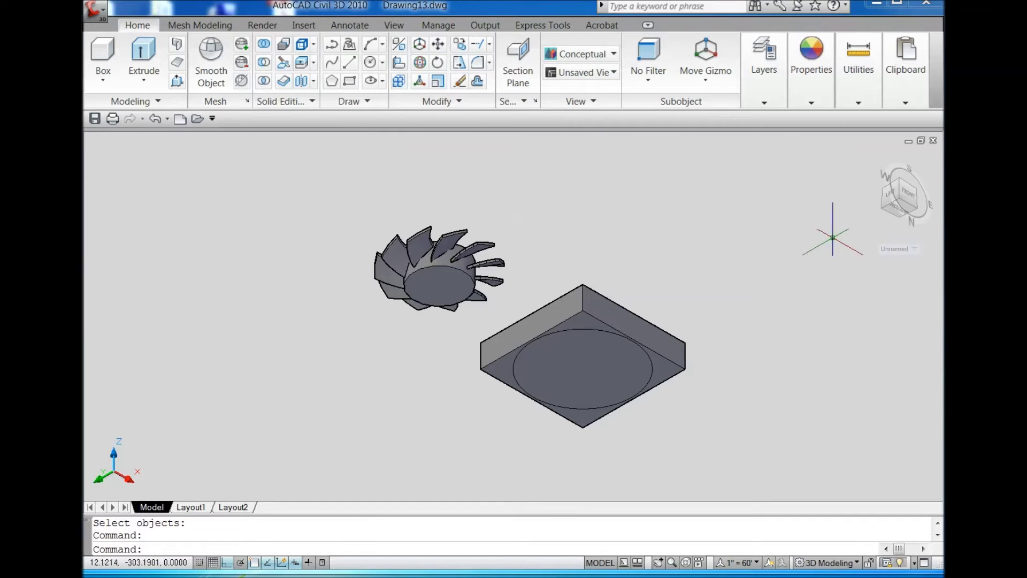
left_click(885, 249)
left_click(886, 260)
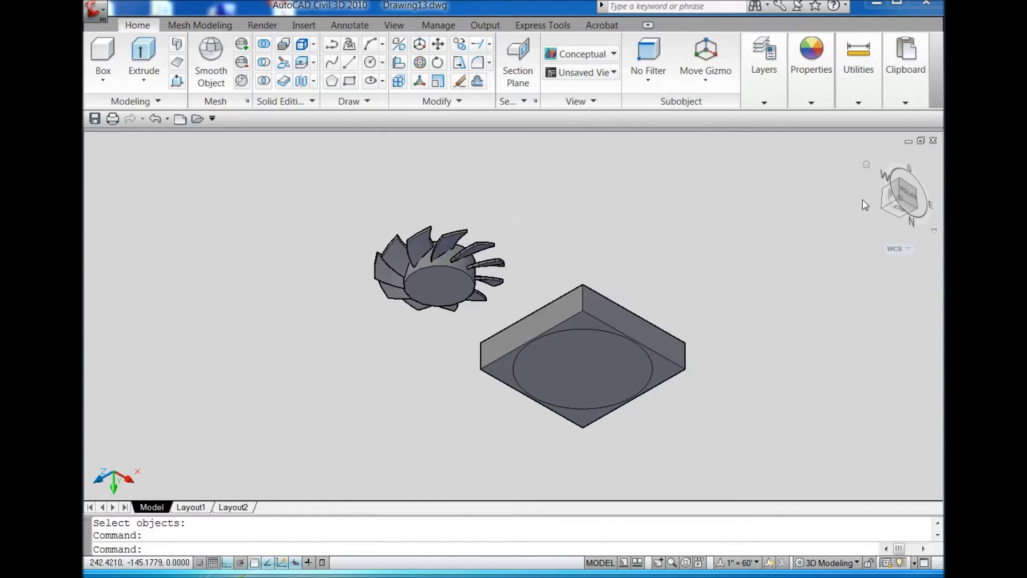
left_click(866, 165)
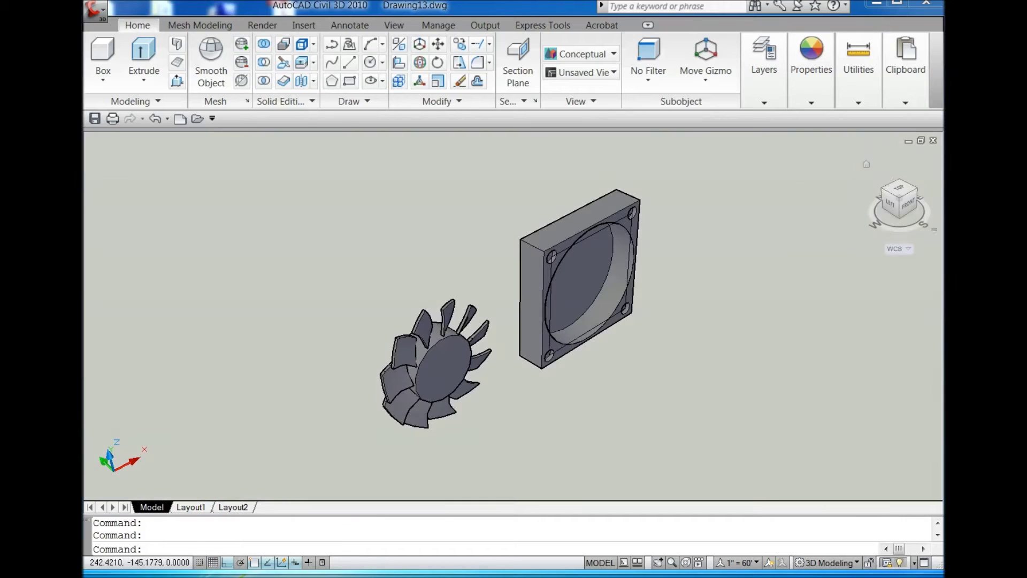
left_click(882, 193)
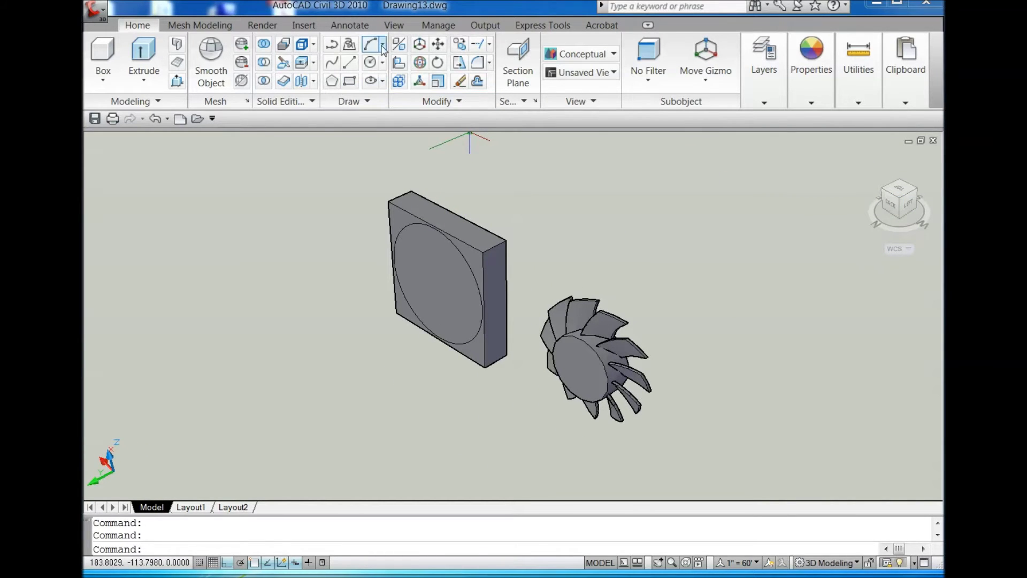
left_click(393, 26)
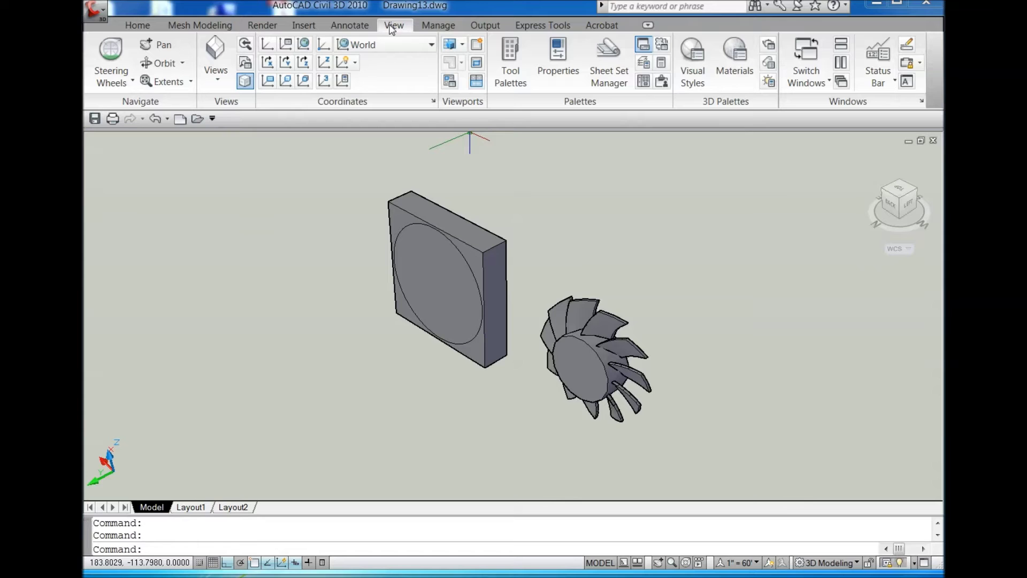
left_click(304, 81)
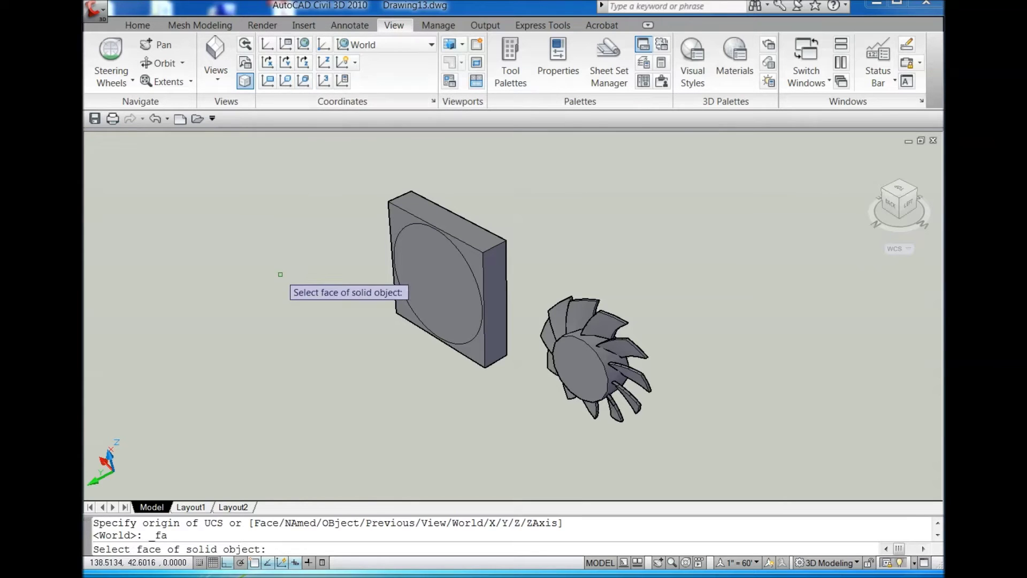
left_click(475, 265)
key("Return")
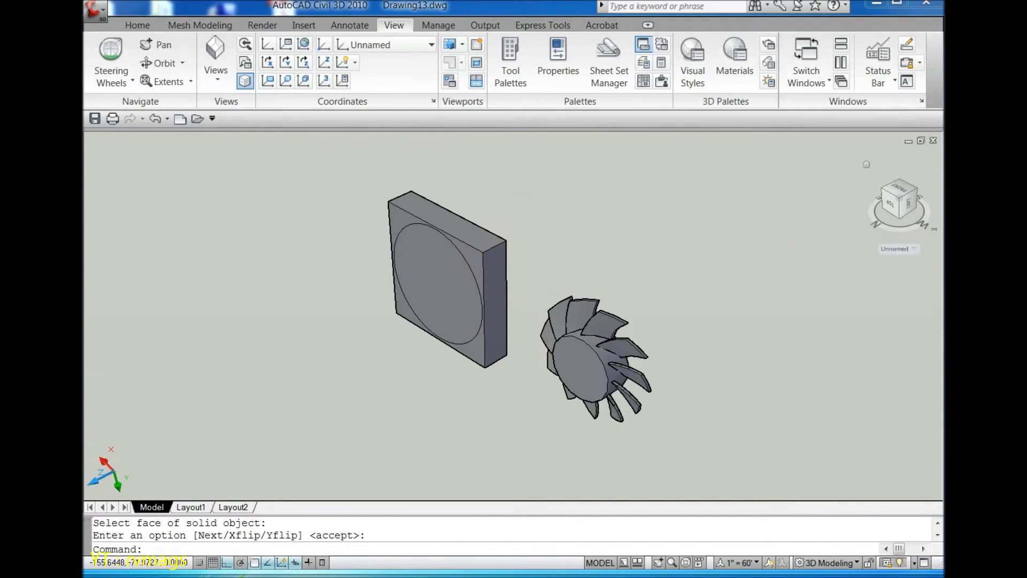
Switch the view to parallel projection and show the housing's closed face in top view.
left_click(900, 220)
right_click(900, 188)
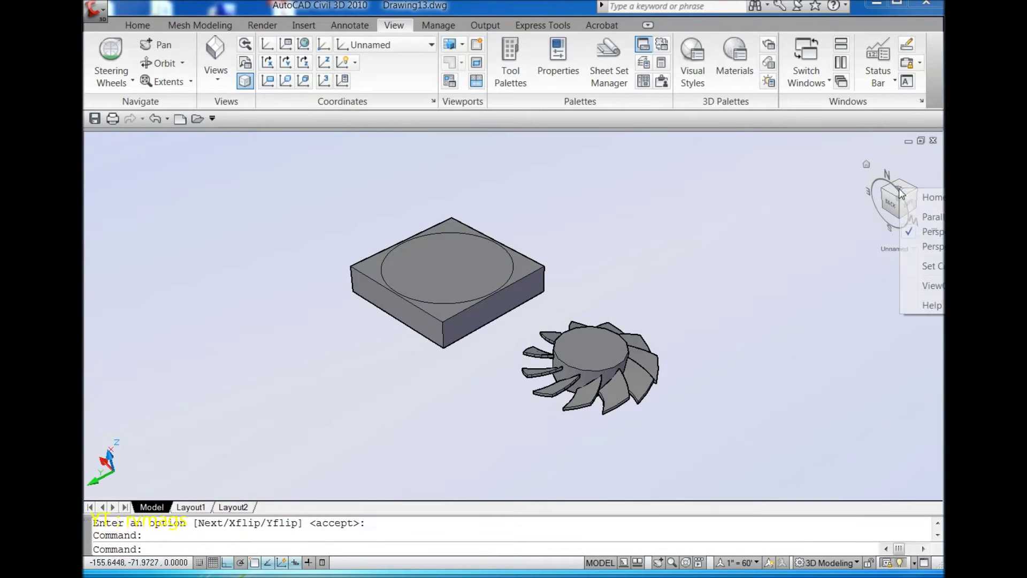
left_click(931, 217)
left_click(900, 190)
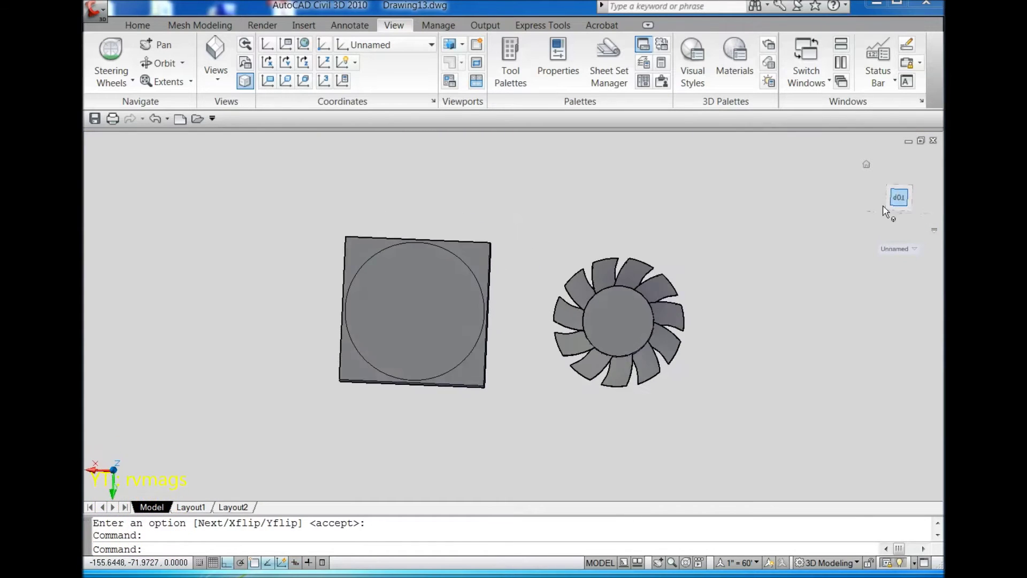
scroll(541, 340, "down", 2)
scroll(443, 303, "up", 4)
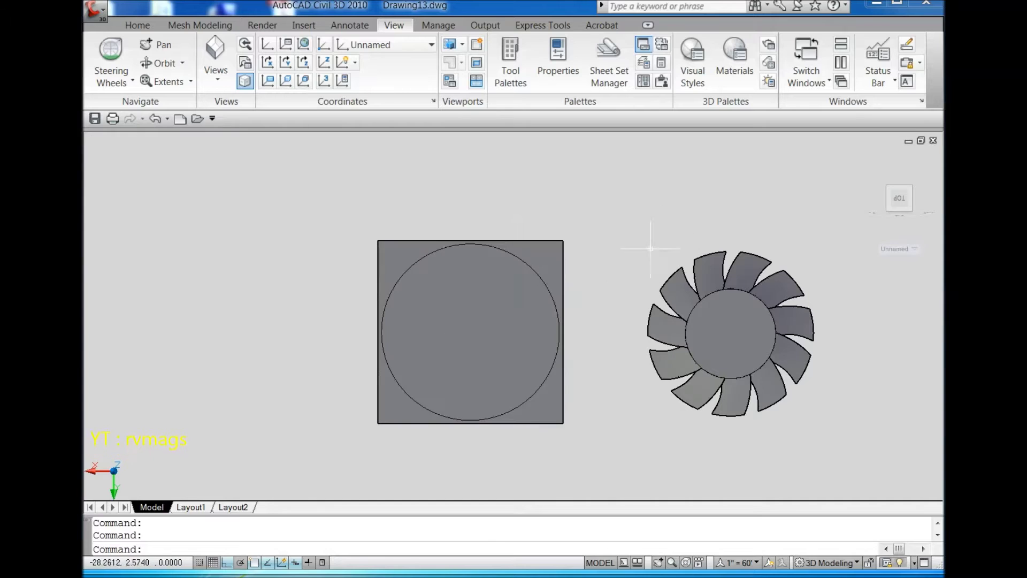
Draw a circle of diameter 30 centred on the large circle of the housing's closed face.
left_click(139, 27)
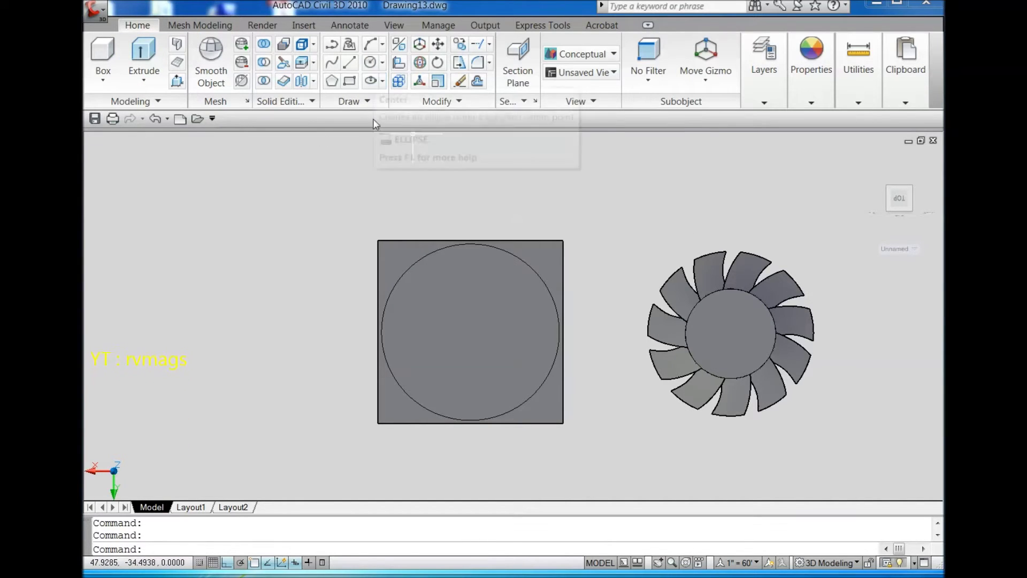
left_click(368, 63)
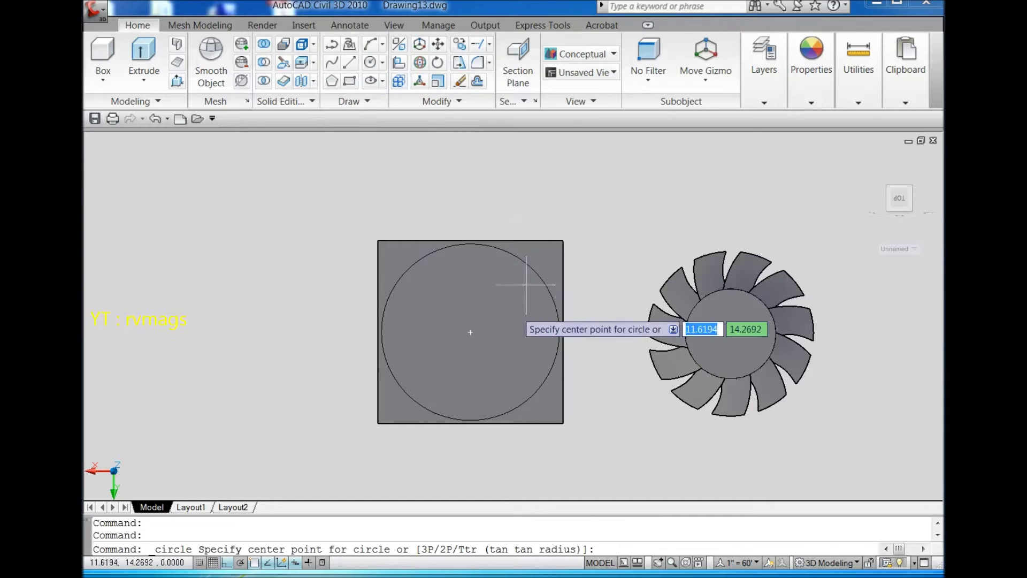
left_click(889, 210)
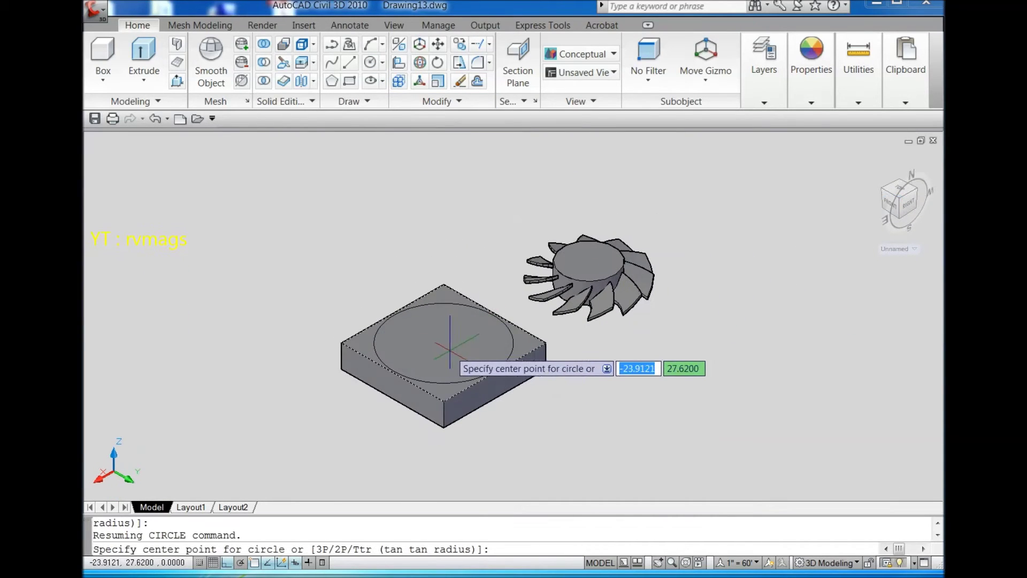
scroll(499, 359, "up", 3)
scroll(499, 359, "down", 2)
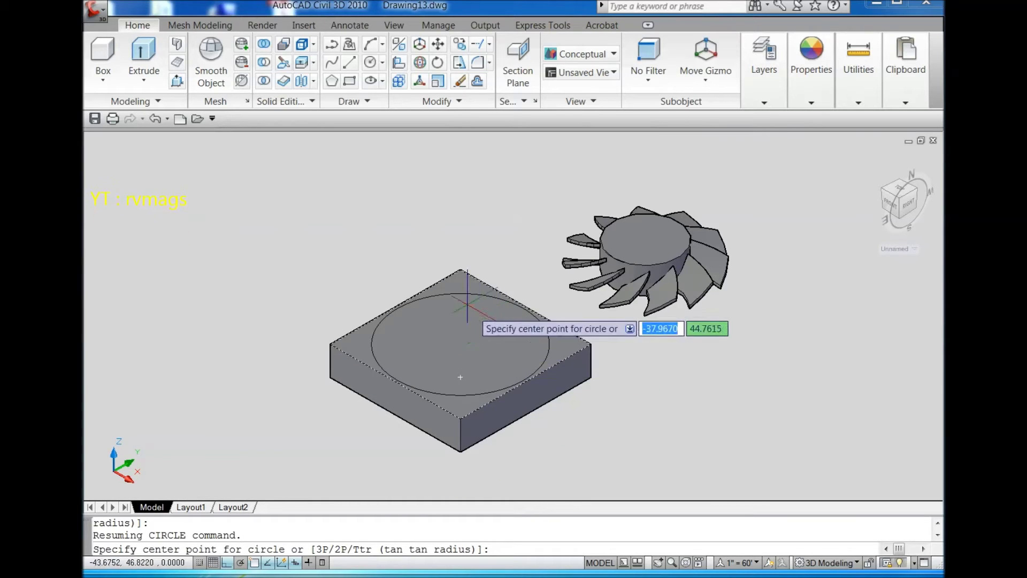
right_click(365, 238, "shift")
left_click(440, 395)
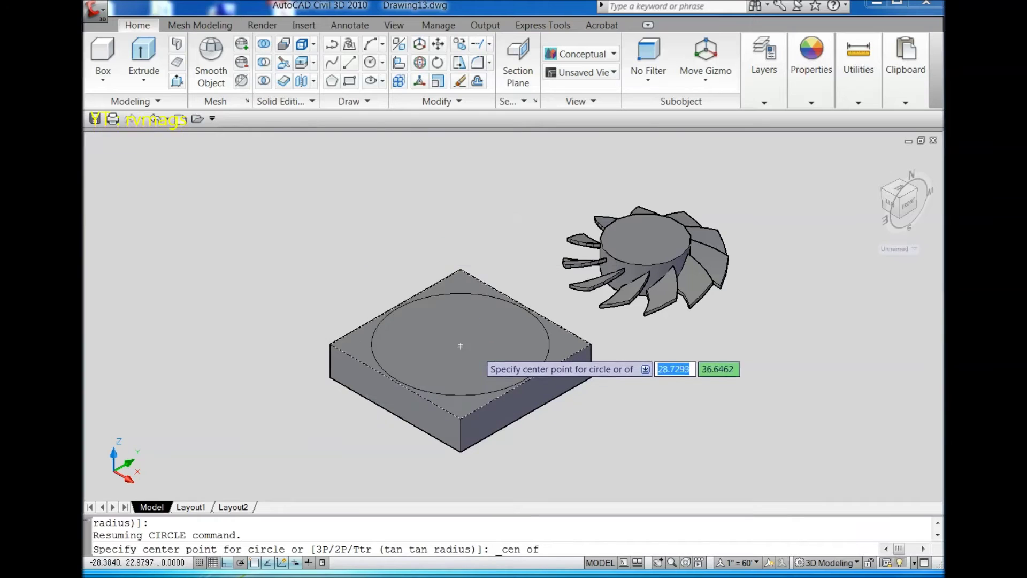
scroll(471, 358, "up", 2)
scroll(470, 363, "up", 1)
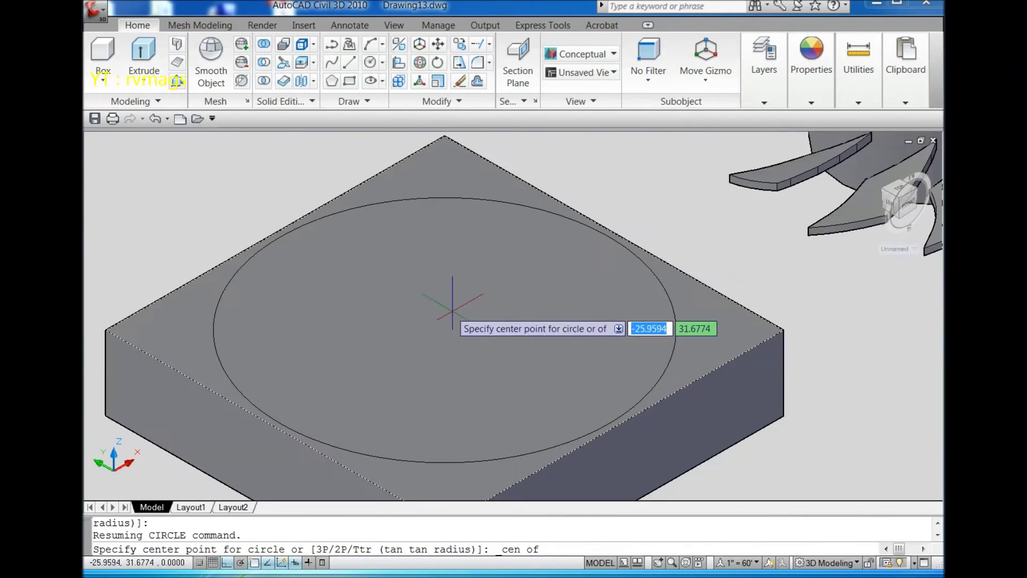
scroll(458, 289, "down", 2)
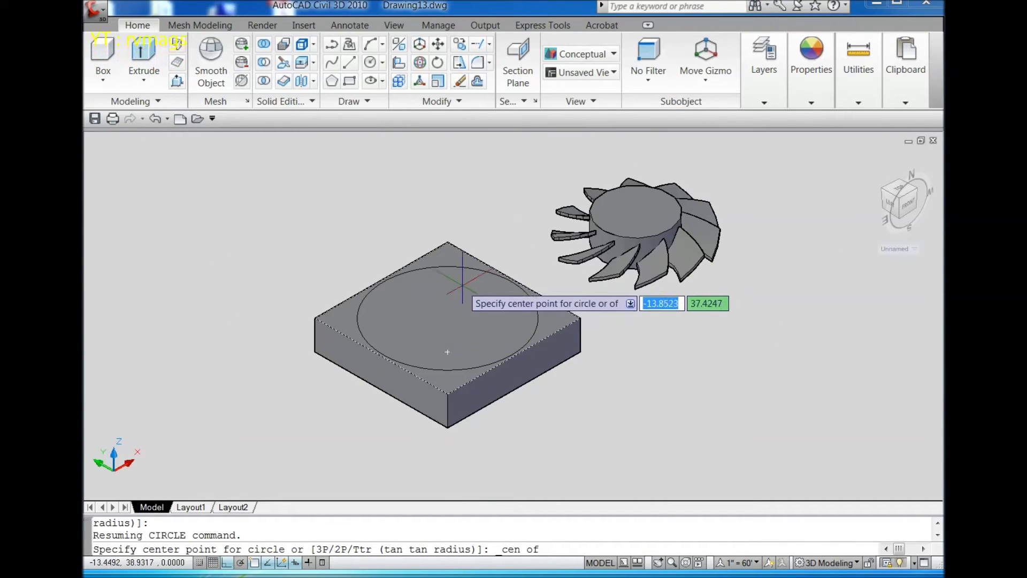
left_click(447, 320)
type("d")
key("Return")
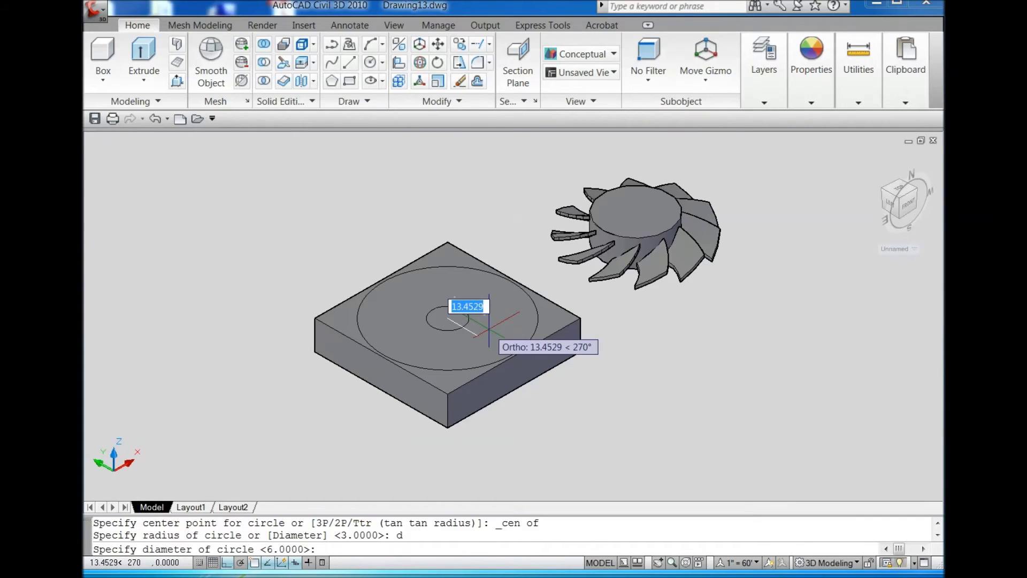
type("30")
key("Return")
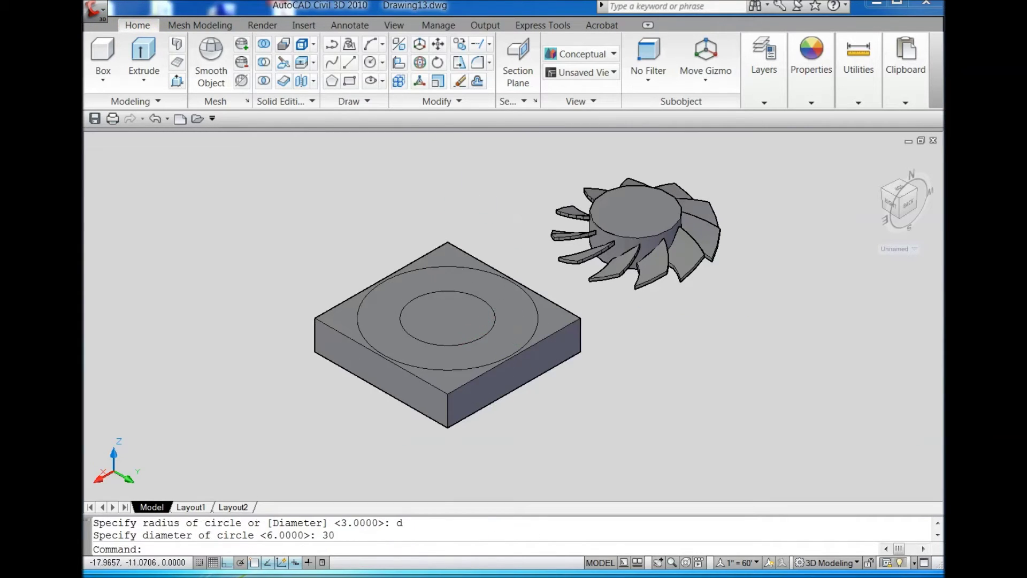
Draw a diagonal line between two opposite corners of the housing's closed face, passing through the circles' centre.
left_click(350, 65)
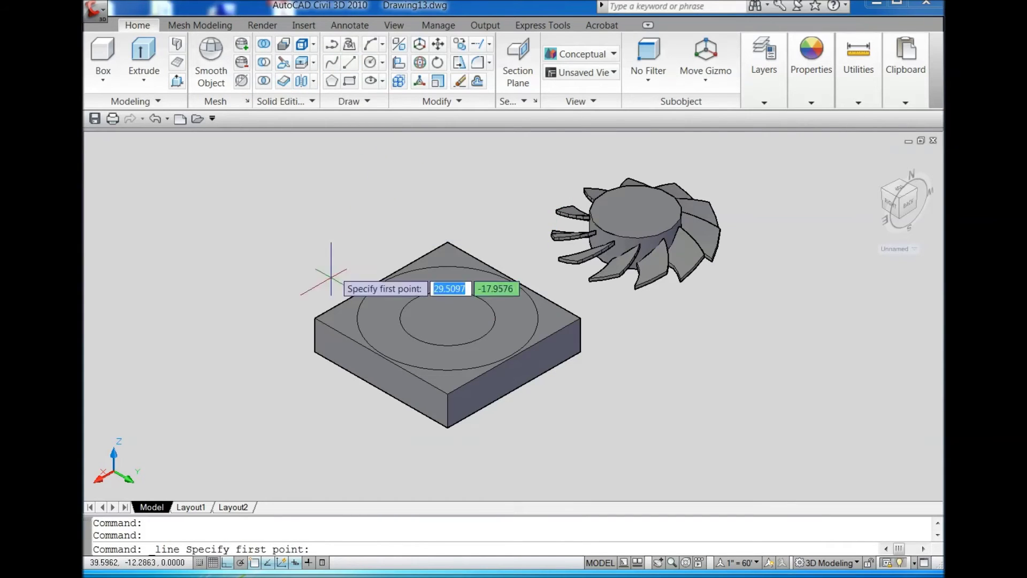
left_click(315, 319)
left_click(581, 319)
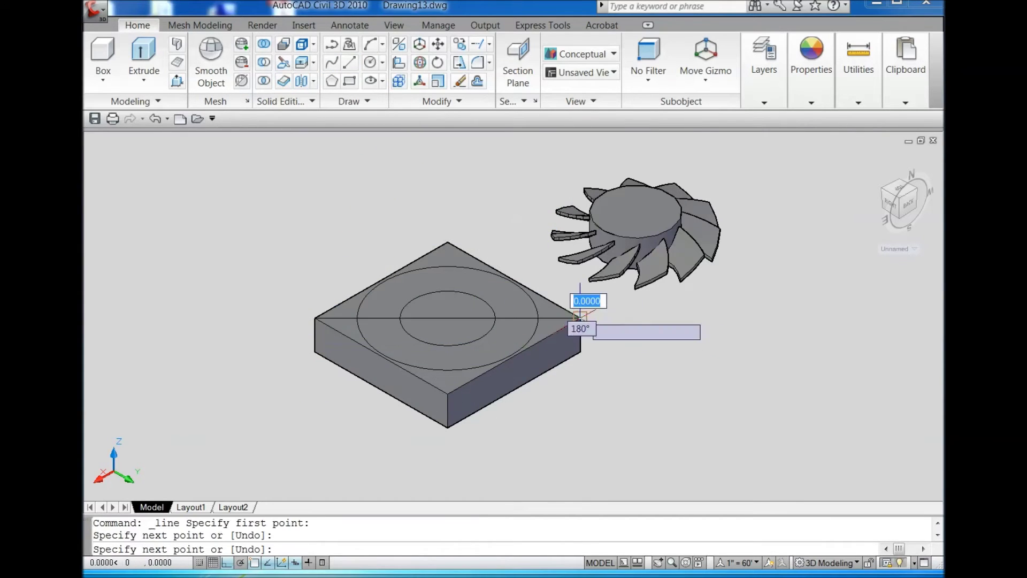
key("Escape")
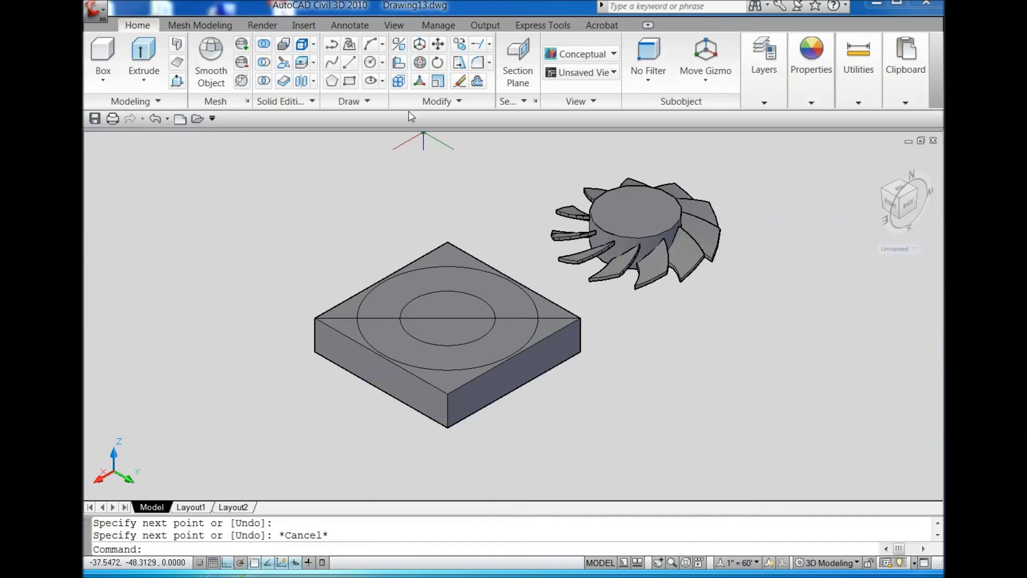
Draw the second diagonal line between the remaining two opposite corners of the housing's closed face.
left_click(350, 62)
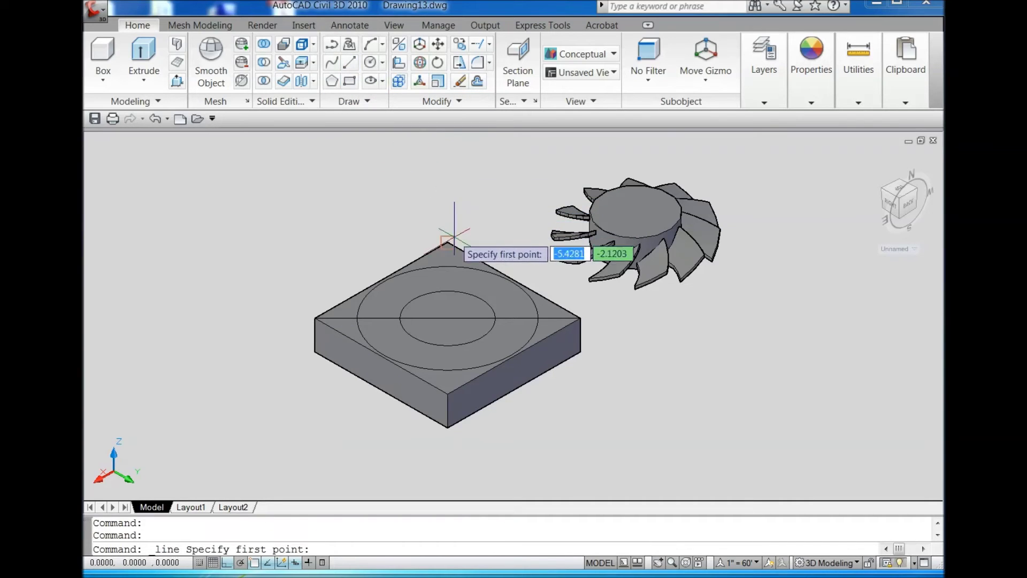
left_click(447, 242)
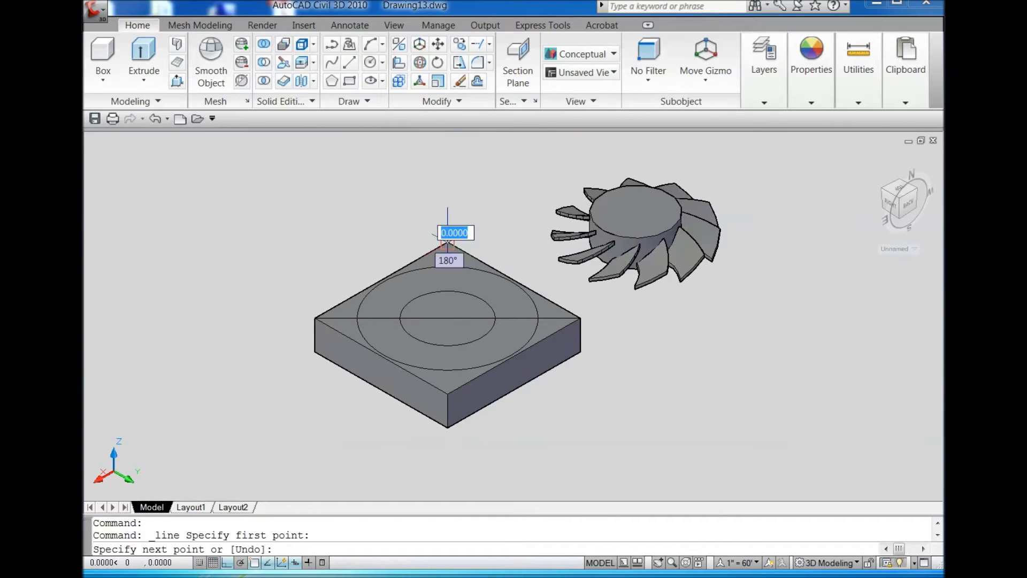
left_click(447, 395)
key("Escape")
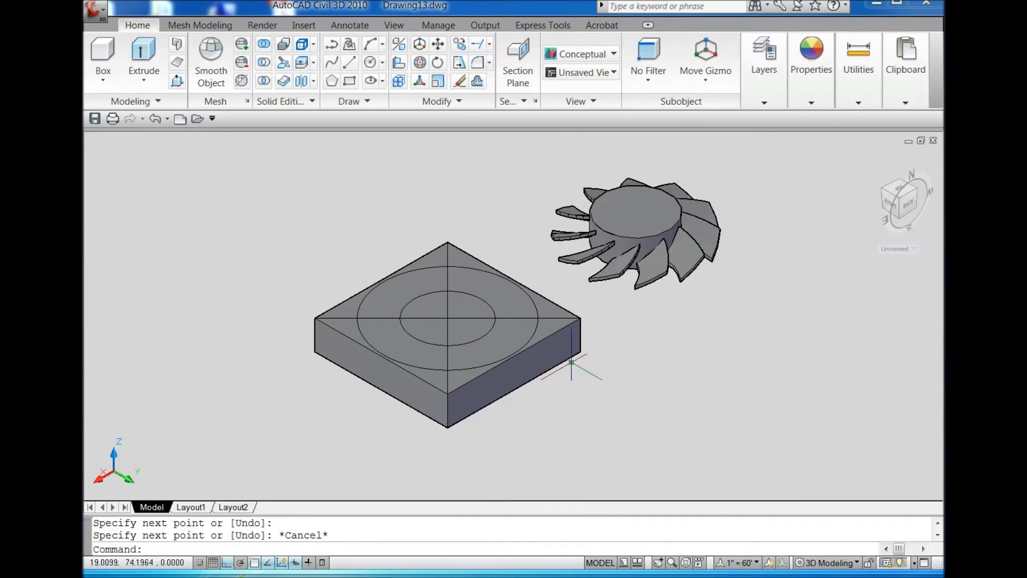
Show the housing's closed face in top view with the 3D Wireframe visual style.
left_click(899, 194)
left_click(589, 54)
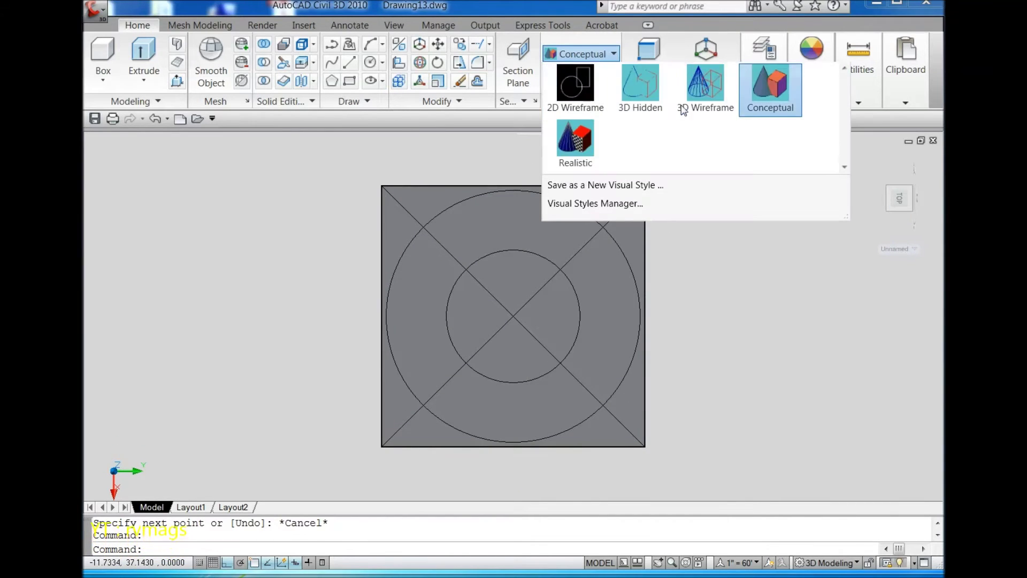
left_click(703, 84)
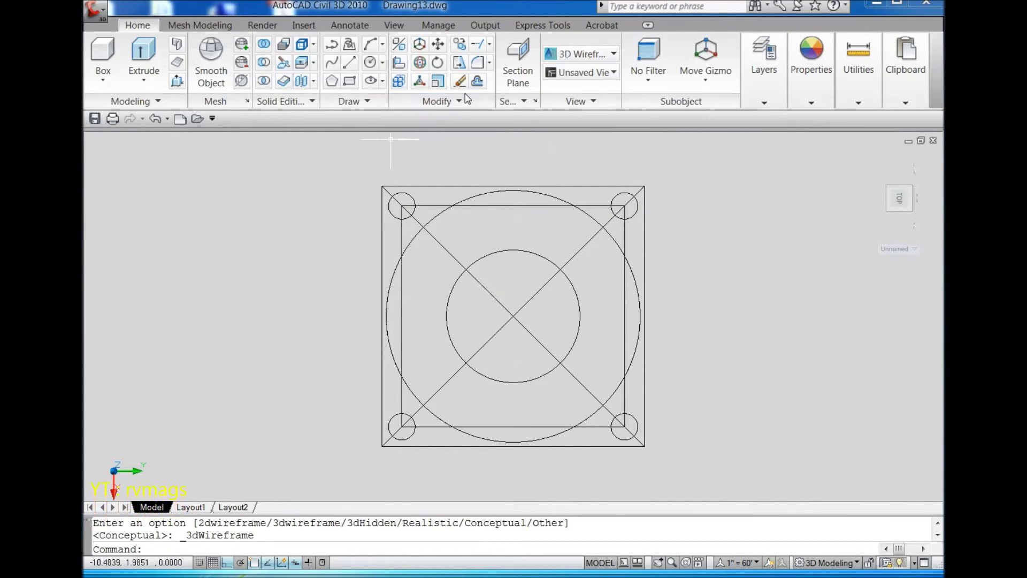
Offset each of the two diagonal lines by 5 to one side to outline crossing struts.
left_click(477, 81)
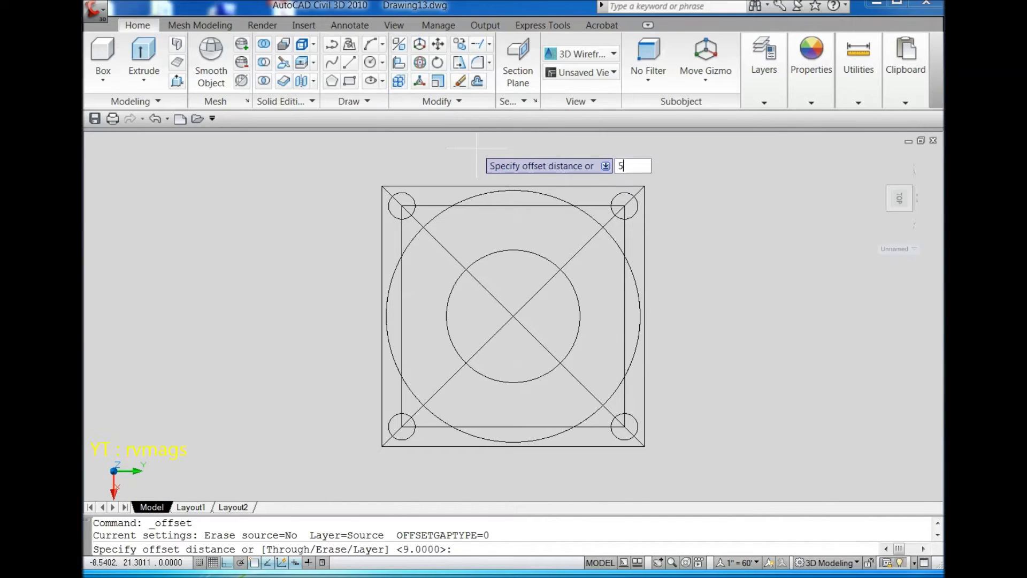
type("5")
key("Return")
left_click(567, 263)
left_click(558, 247)
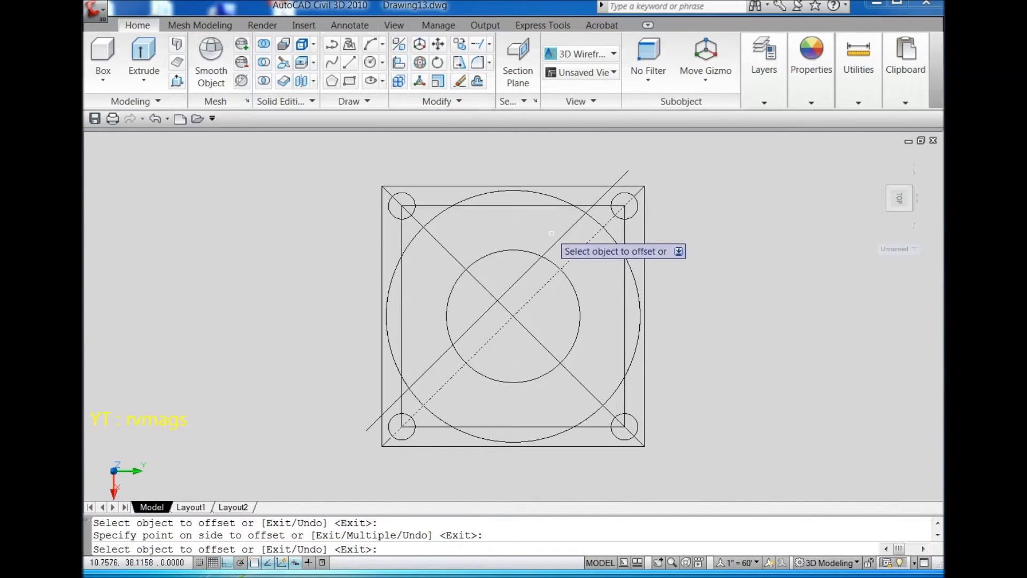
left_click(451, 254)
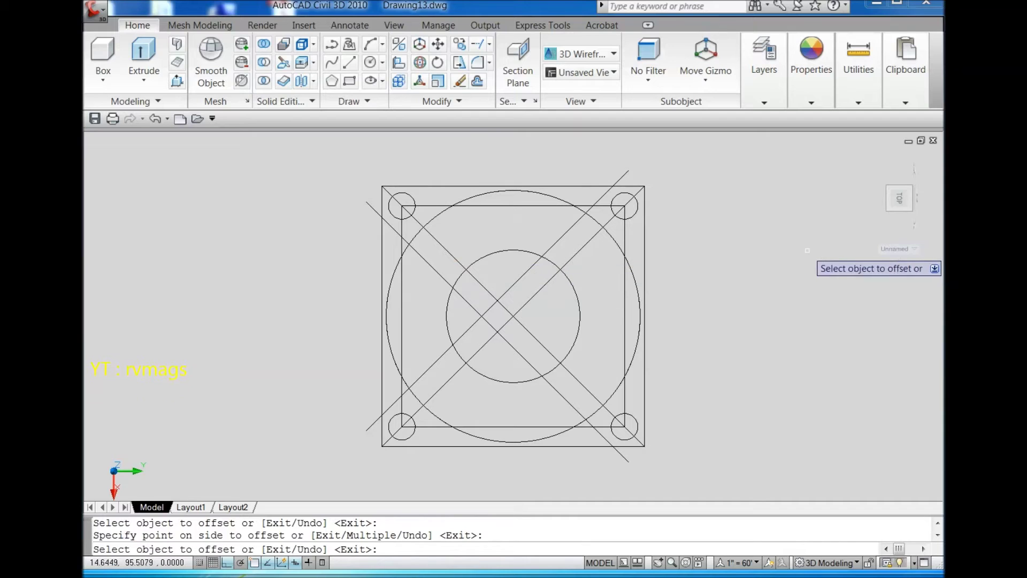
Return to an isometric view of the closed face and apply the Conceptual visual style.
left_click(909, 210)
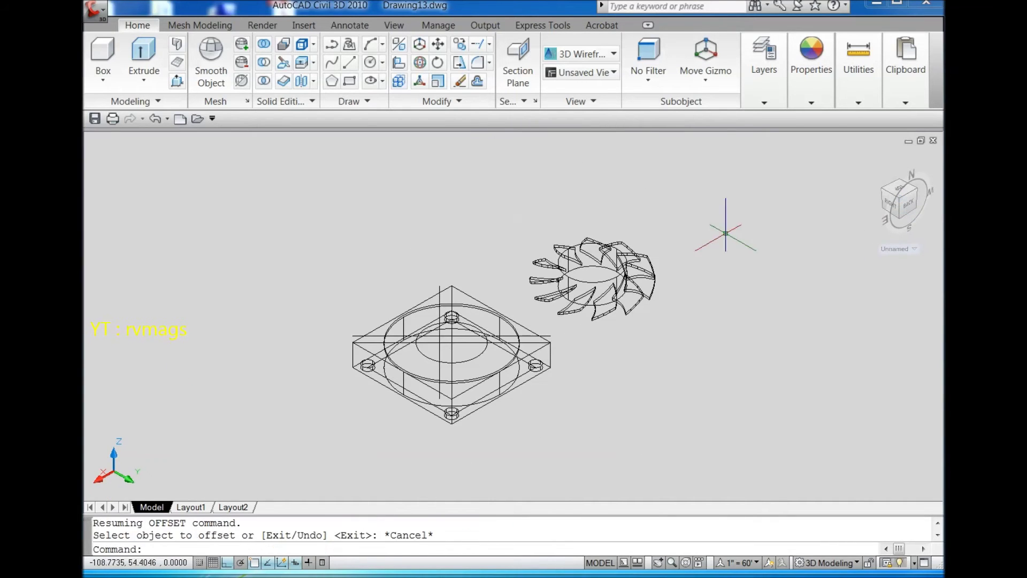
left_click(584, 60)
left_click(772, 82)
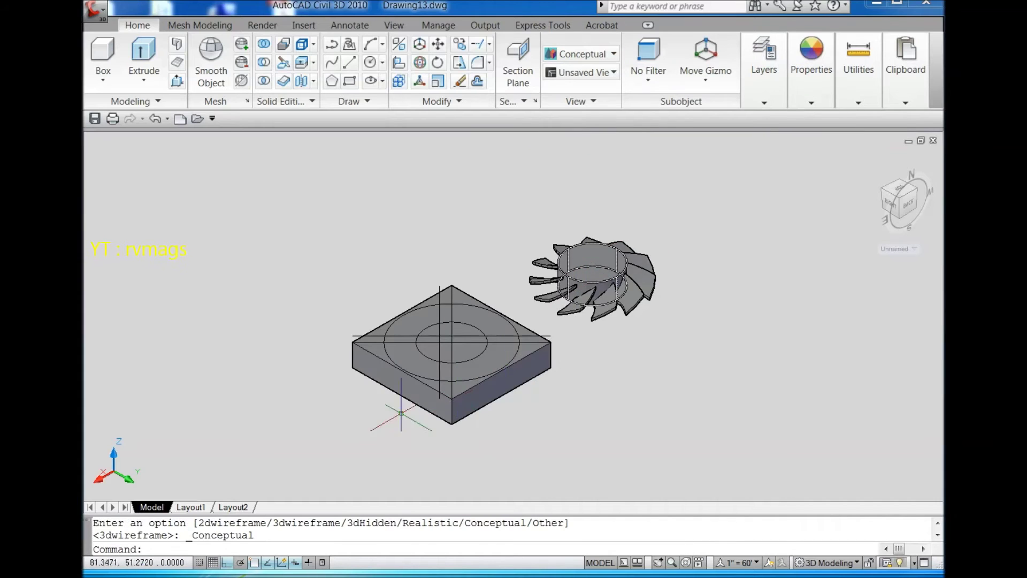
Press-pull the four areas between the inner and large circles through the closed face, leaving the crossing struts and central disc.
scroll(330, 424, "up", 3)
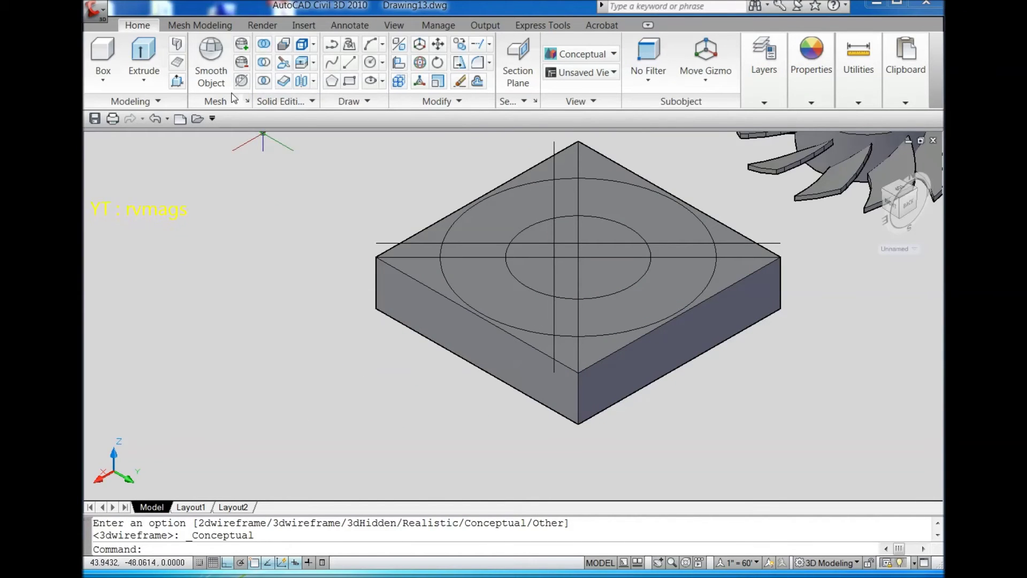
left_click(177, 82)
left_click(534, 325)
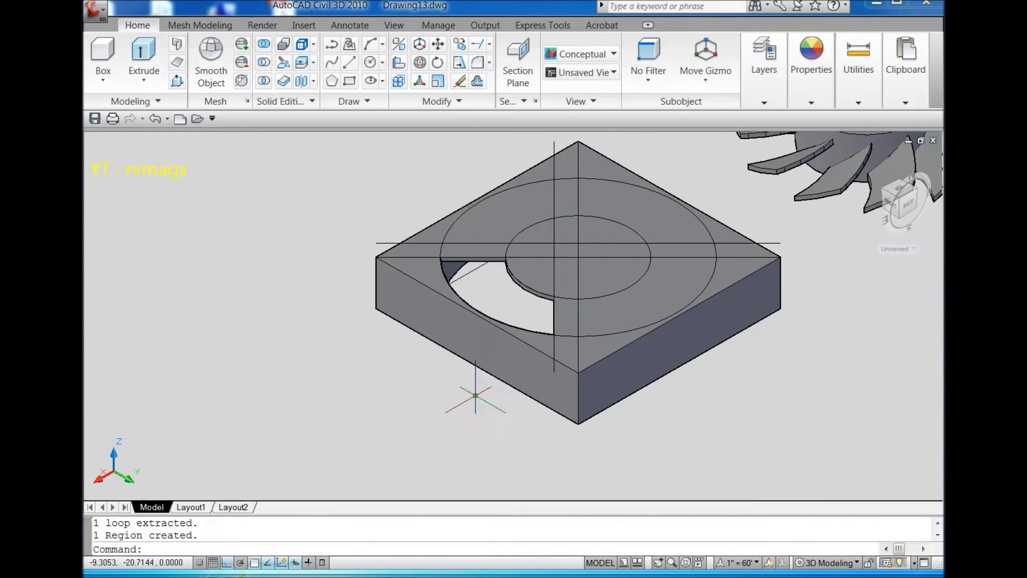
left_click(177, 82)
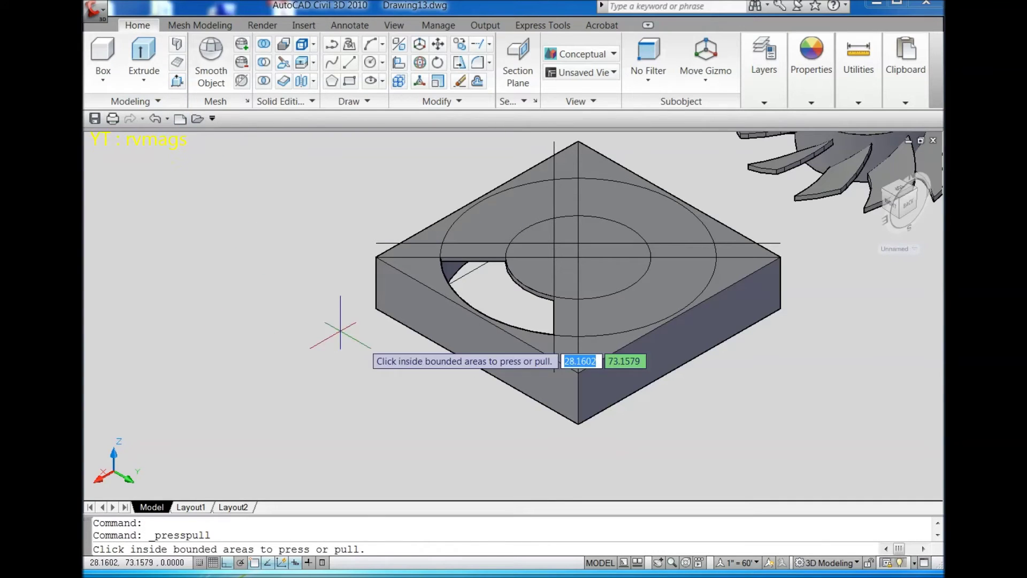
left_click(617, 326)
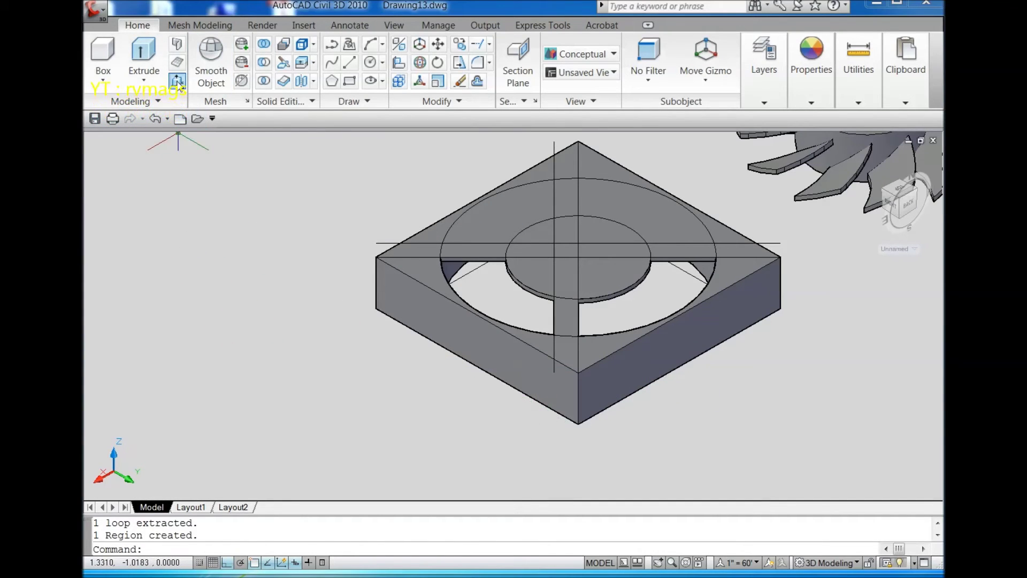
left_click(177, 82)
left_click(497, 230)
left_click(477, 288)
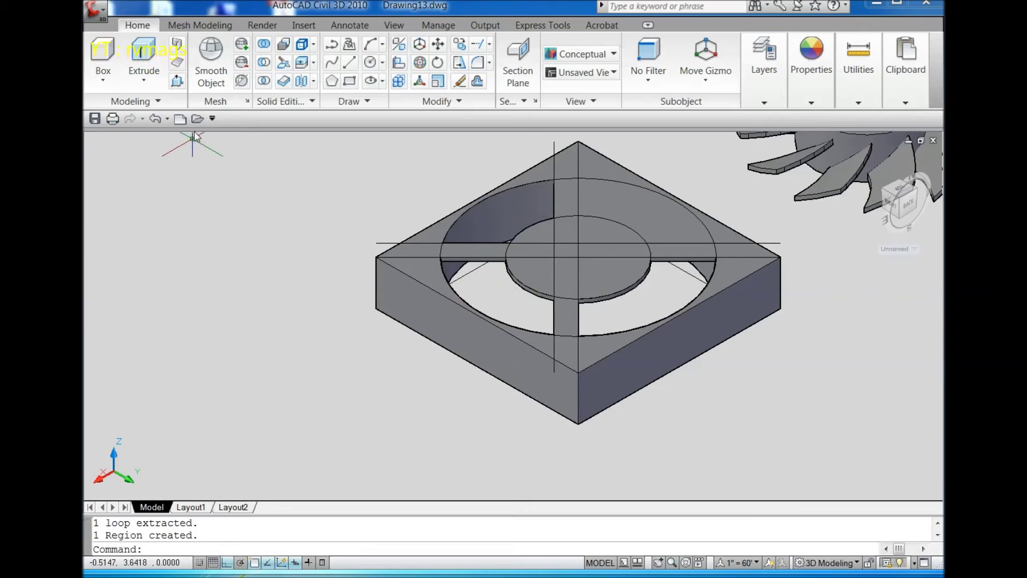
left_click(177, 82)
left_click(665, 238)
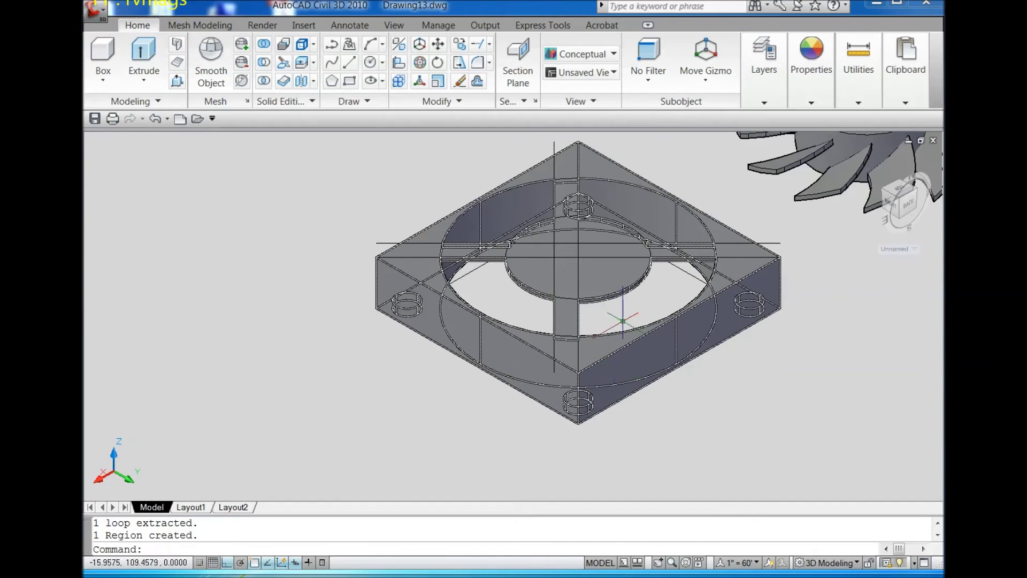
scroll(412, 306, "down", 3)
scroll(482, 192, "up", 7)
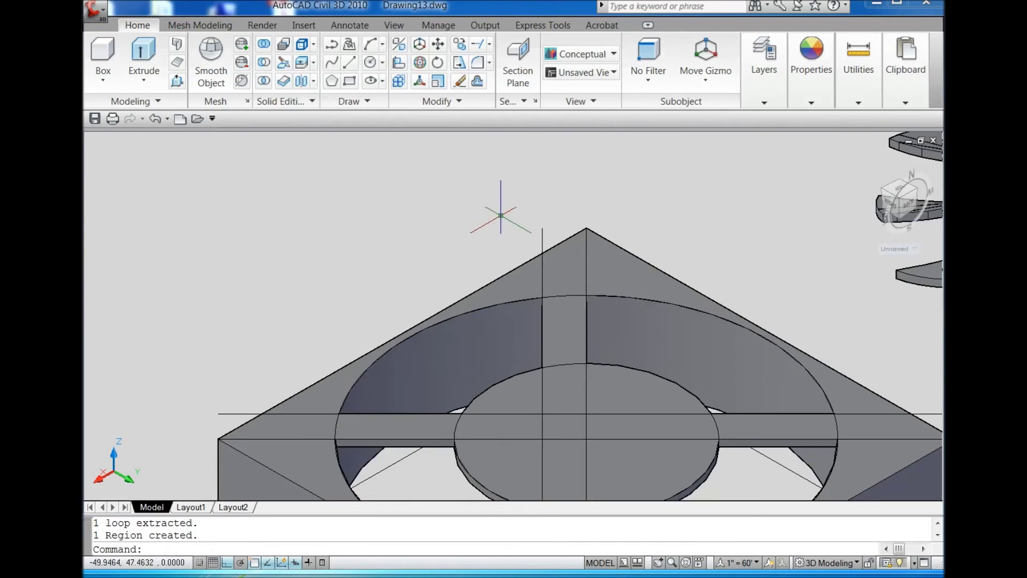
Show the model in top view, turned upright, and draw a 50 by 50 rectangle overlapping the housing.
left_click(900, 190)
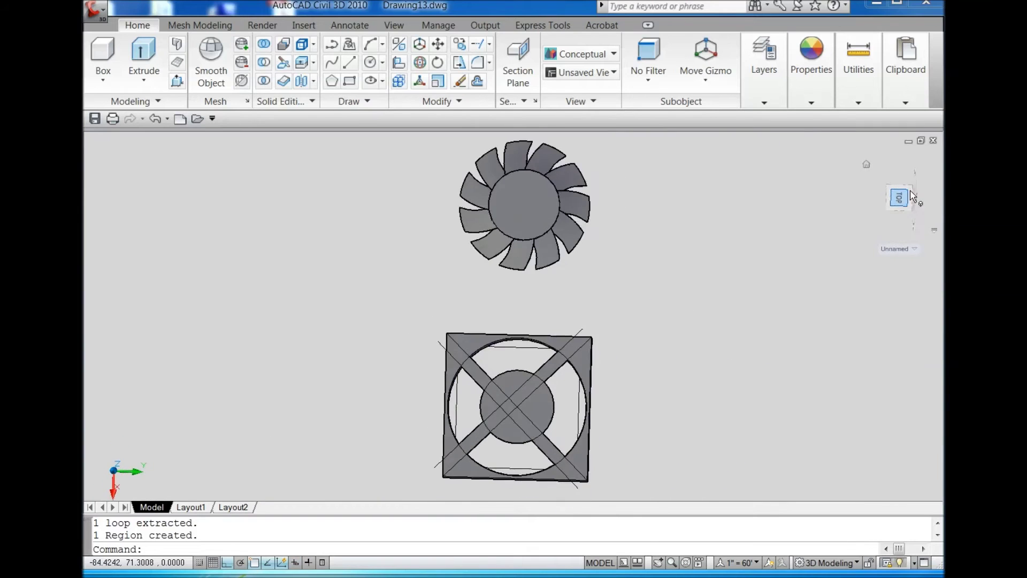
left_click(932, 170)
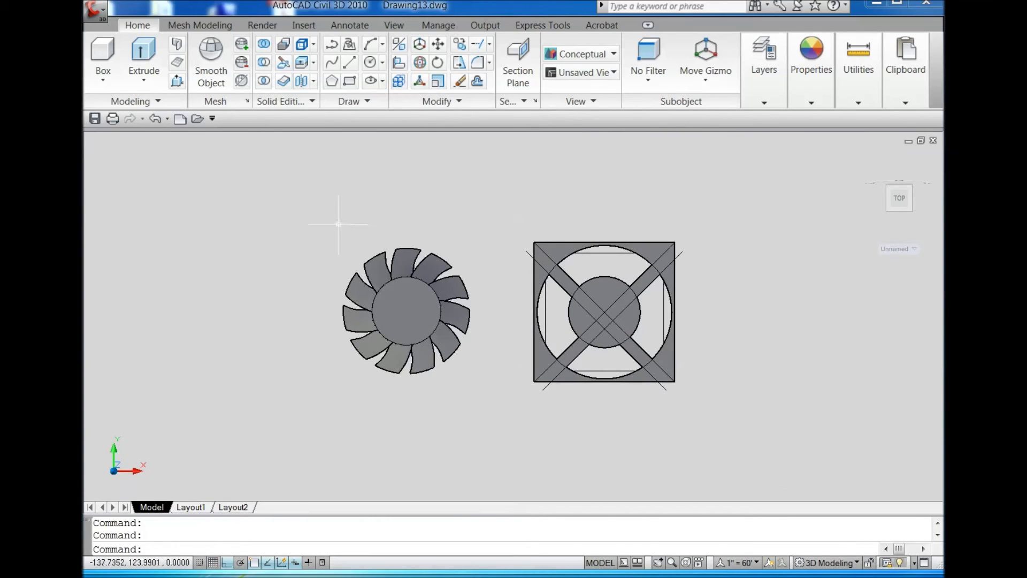
left_click(350, 80)
scroll(395, 216, "down", 3)
scroll(534, 361, "up", 4)
left_click(526, 364)
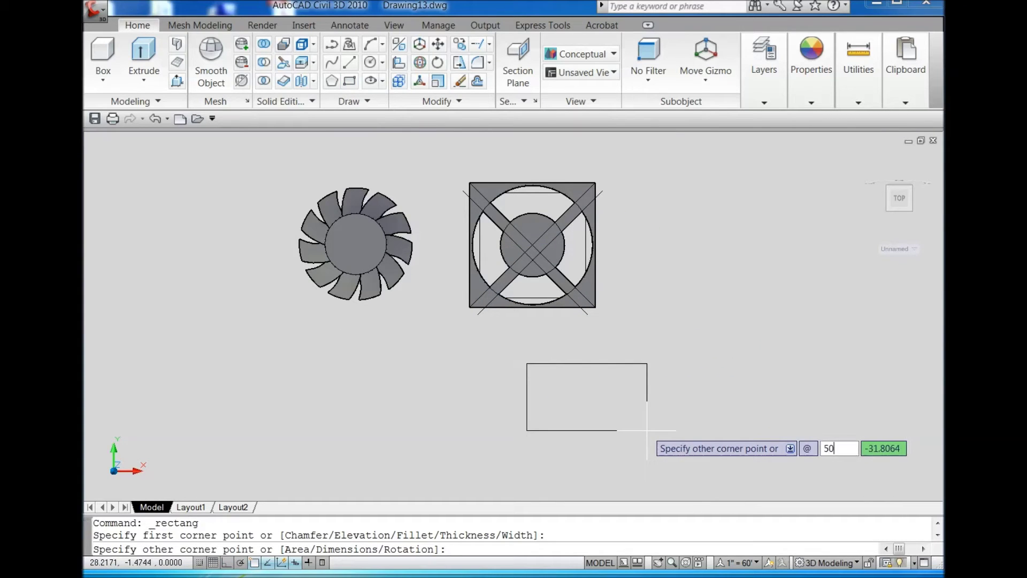
key("Return")
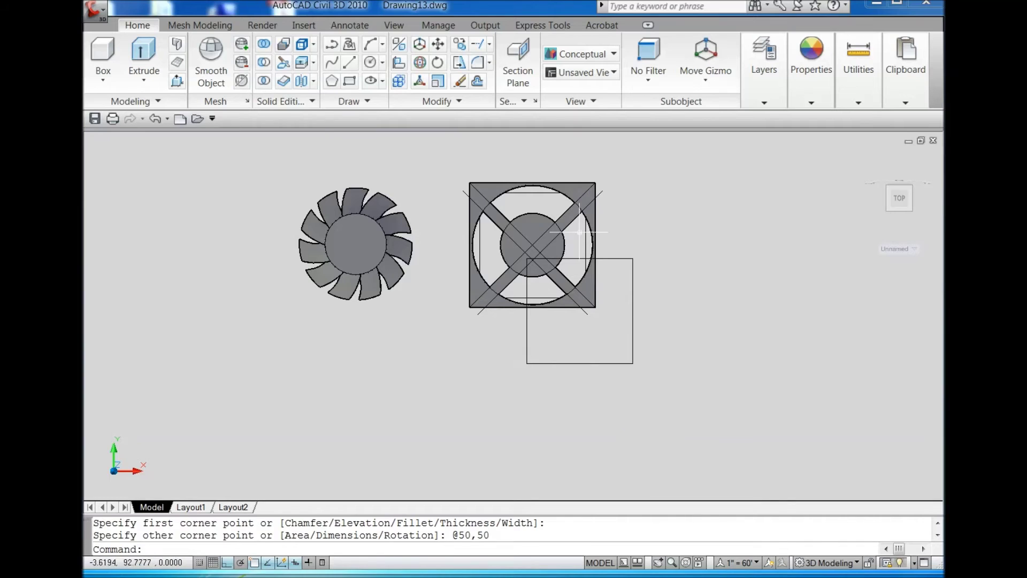
Move the 50 by 50 rectangle from the midpoint between two opposite sides to the centre of the central disc on the closed face.
left_click(438, 44)
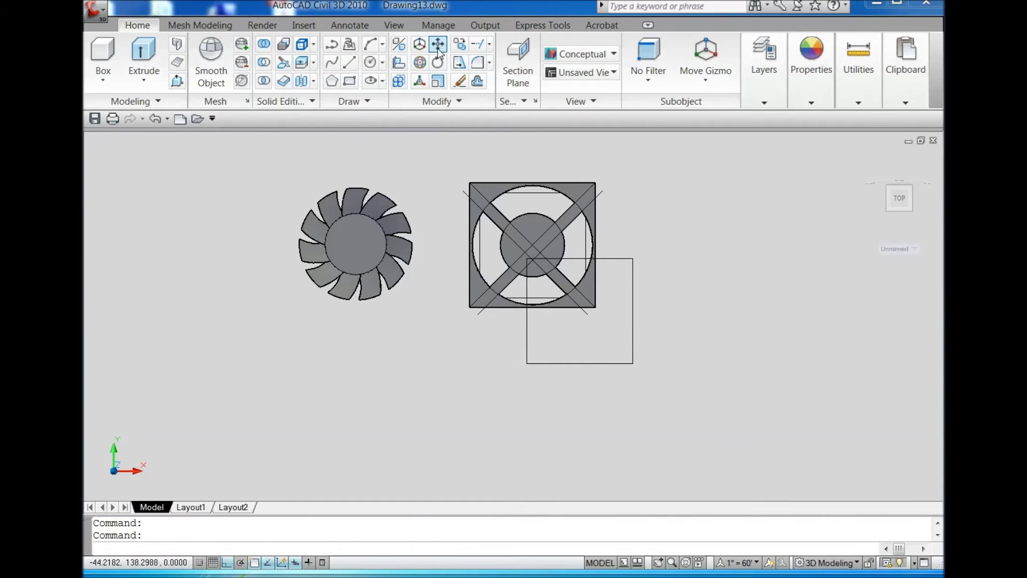
left_click(633, 323)
key("Return")
right_click(659, 287, "shift")
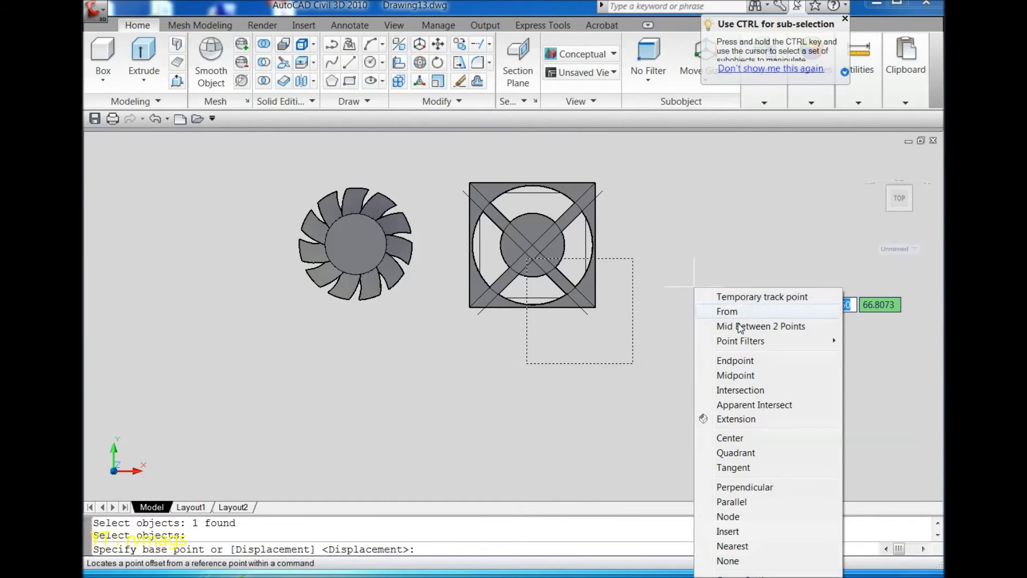
left_click(711, 328)
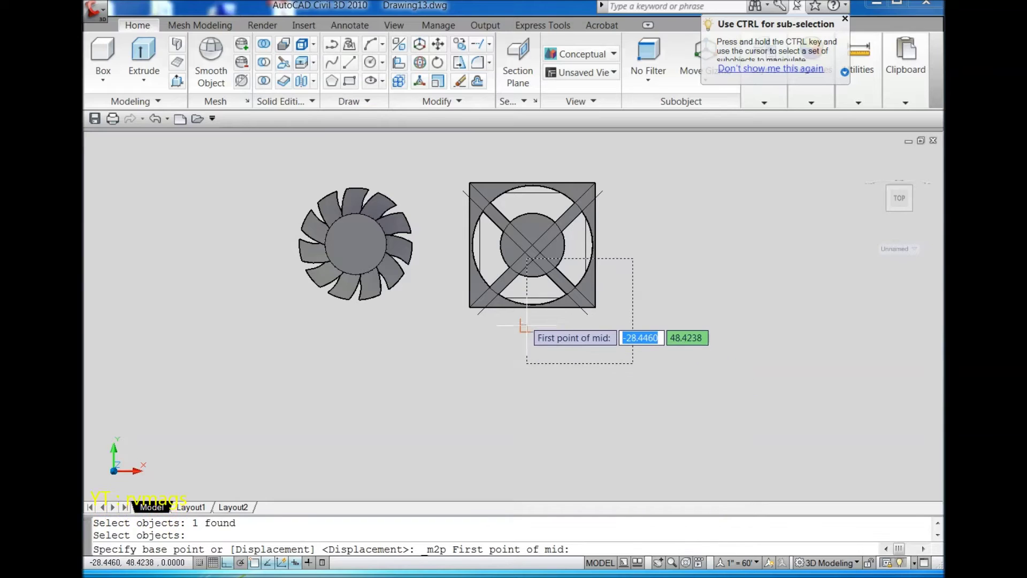
scroll(532, 304, "up", 2)
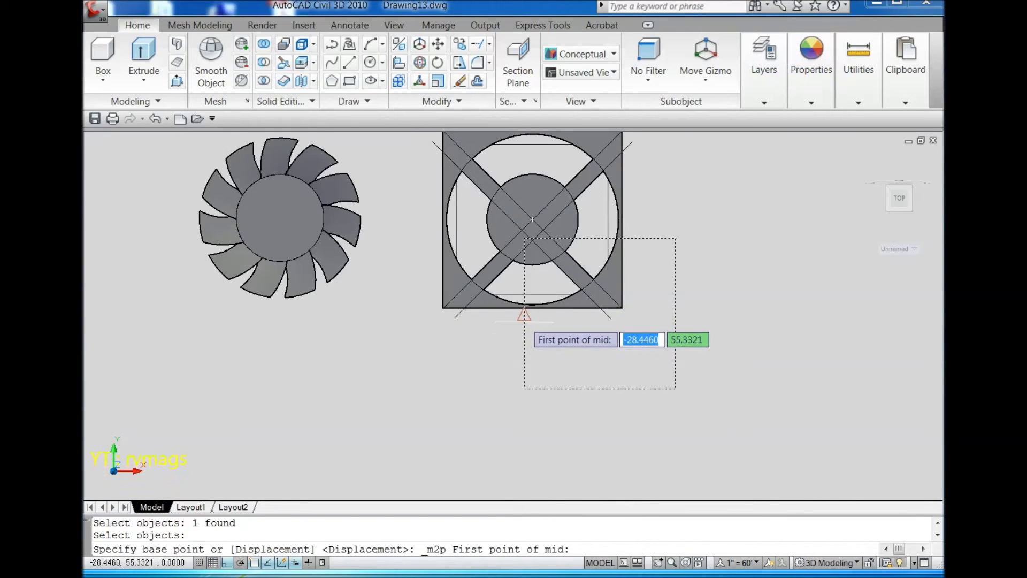
left_click(525, 313)
left_click(675, 311)
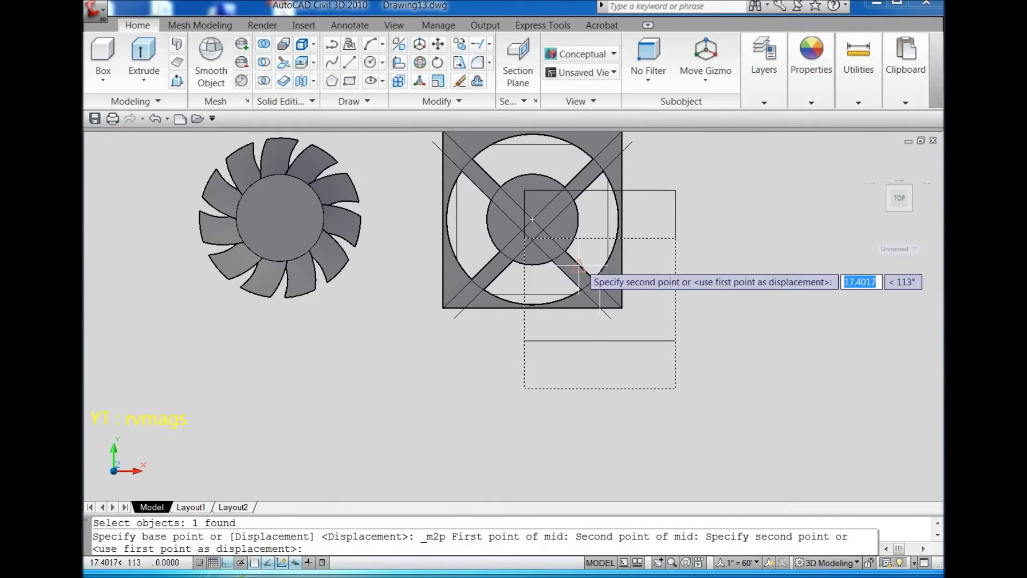
scroll(532, 219, "up", 2)
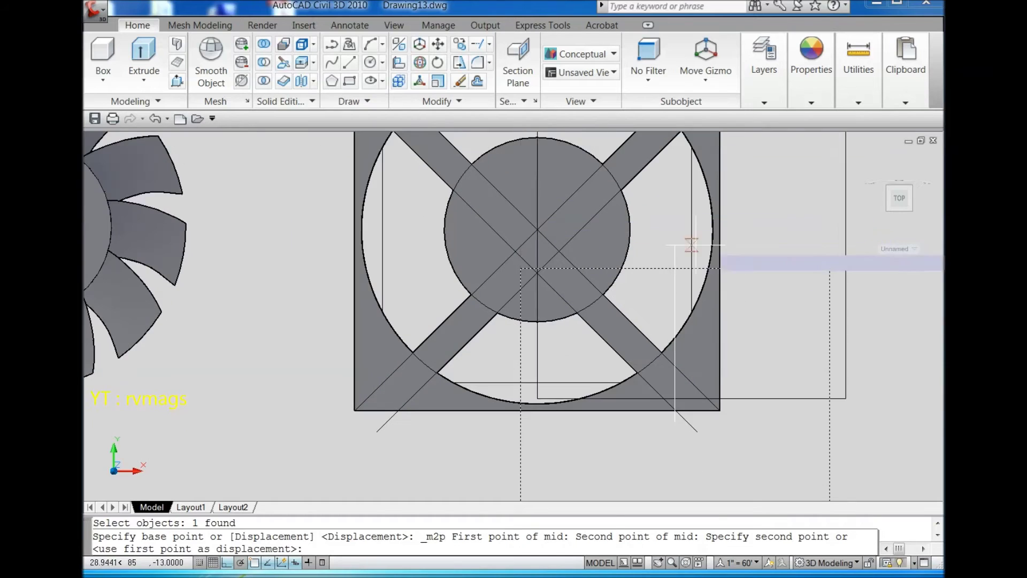
left_click(888, 210)
scroll(540, 241, "up", 4)
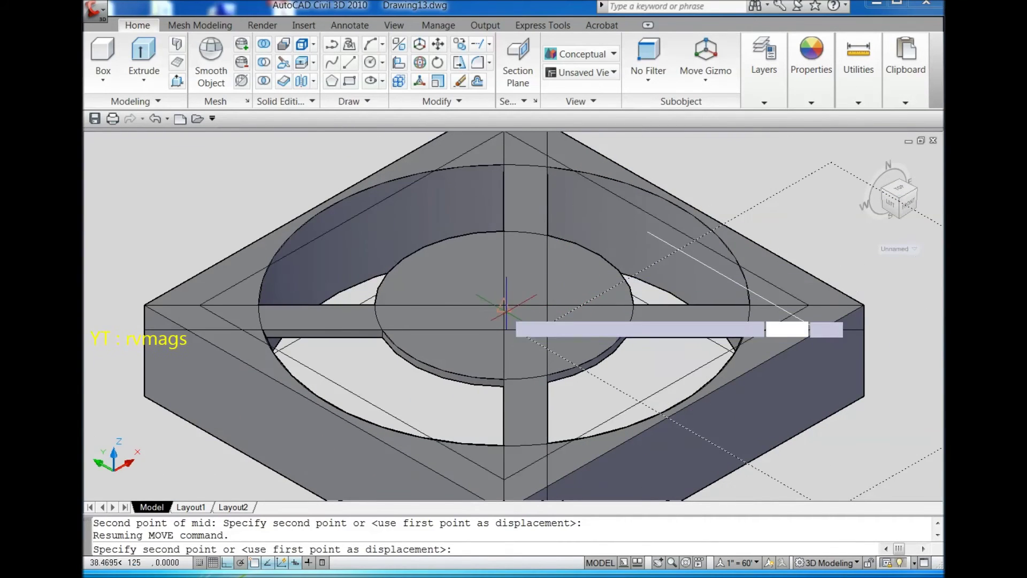
left_click(503, 307)
Draw a circle of diameter 6 centred on one corner of the 50 by 50 rectangle.
scroll(575, 309, "down", 3)
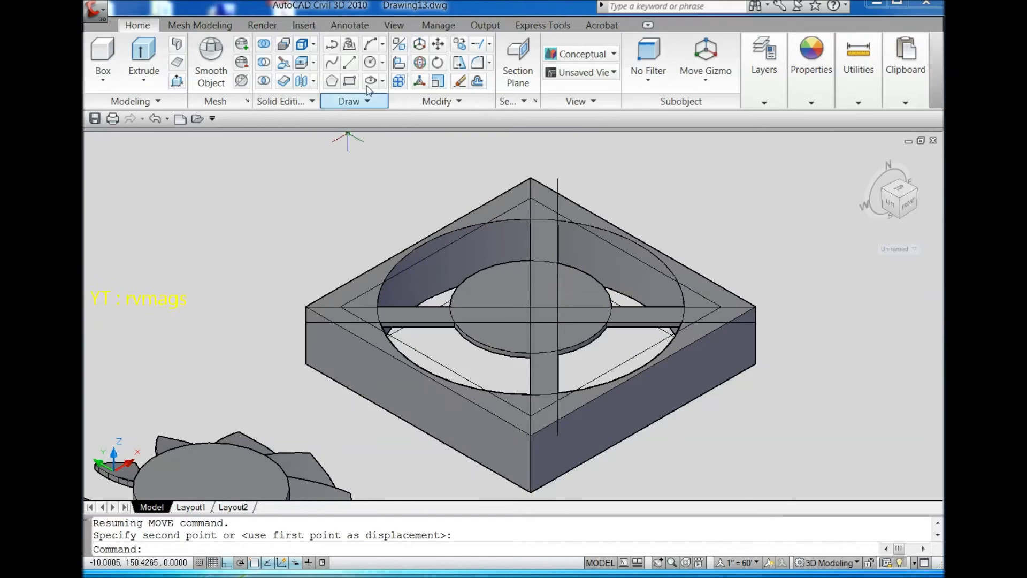
left_click(370, 63)
scroll(345, 283, "up", 4)
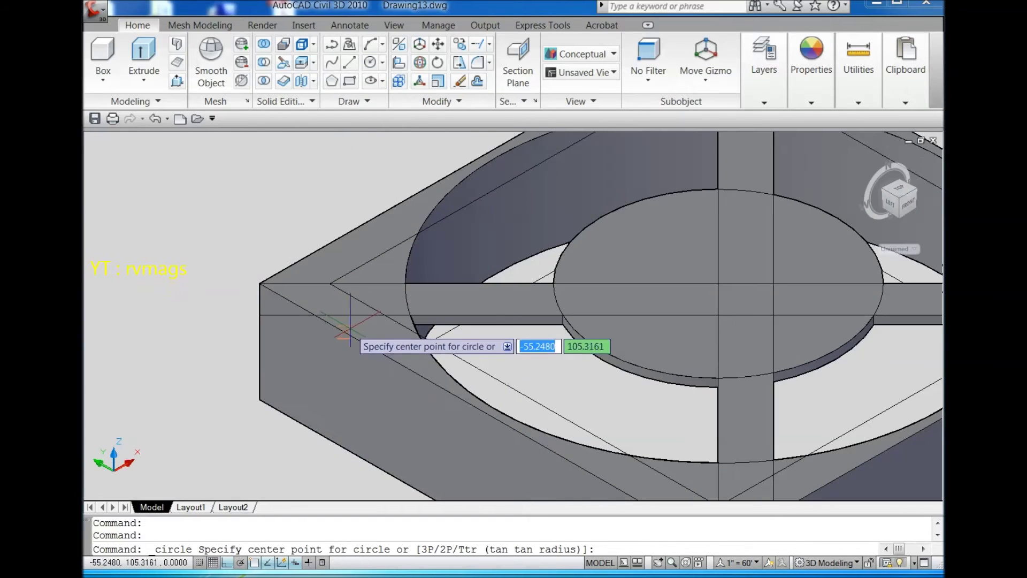
left_click(329, 284)
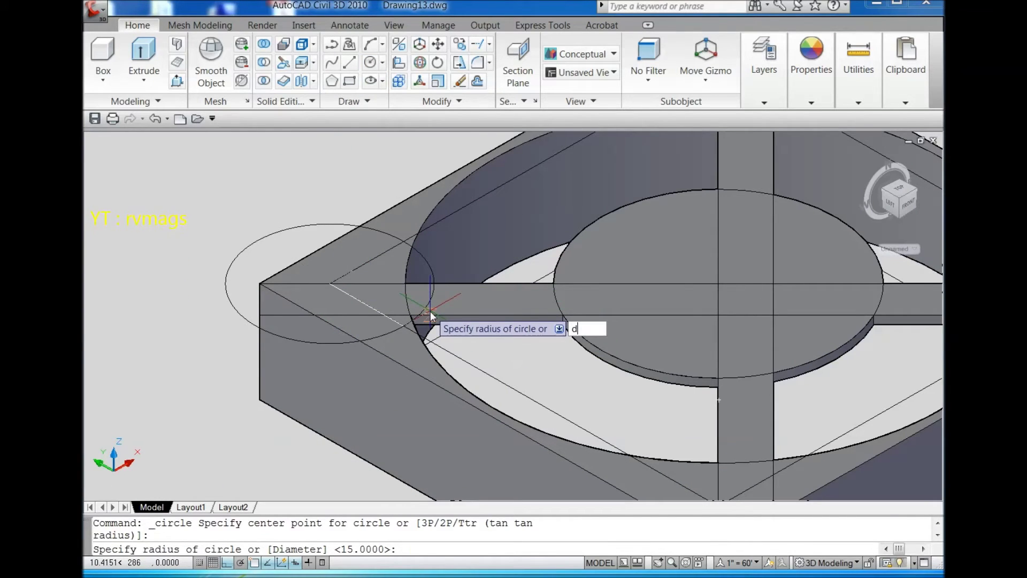
type("d")
key("Return")
type("6")
key("Return")
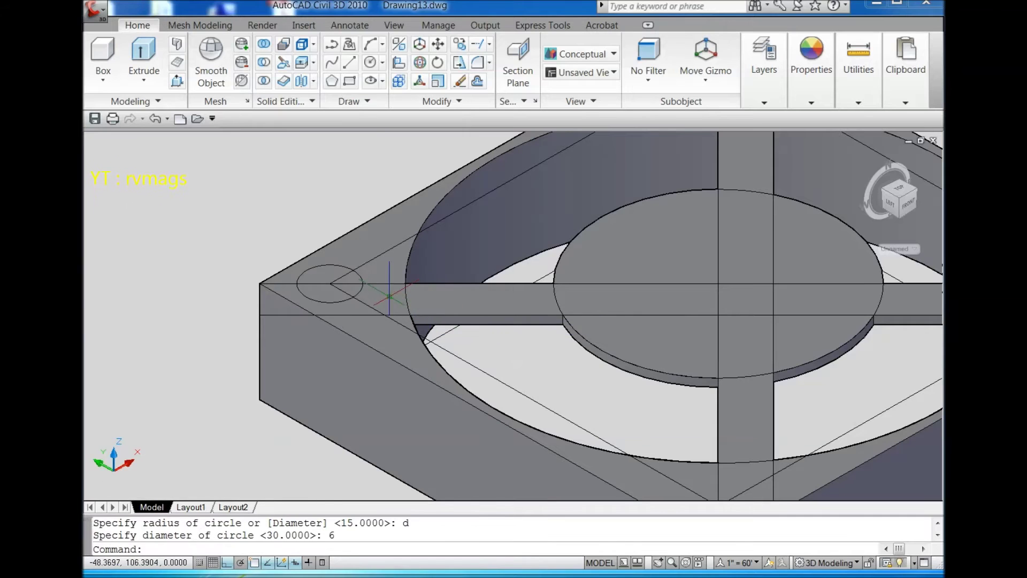
Copy the diameter 6 circle in multiple mode, from its centre to the diagonally opposite corner of the 50 by 50 rectangle.
scroll(293, 238, "down", 3)
left_click(458, 45)
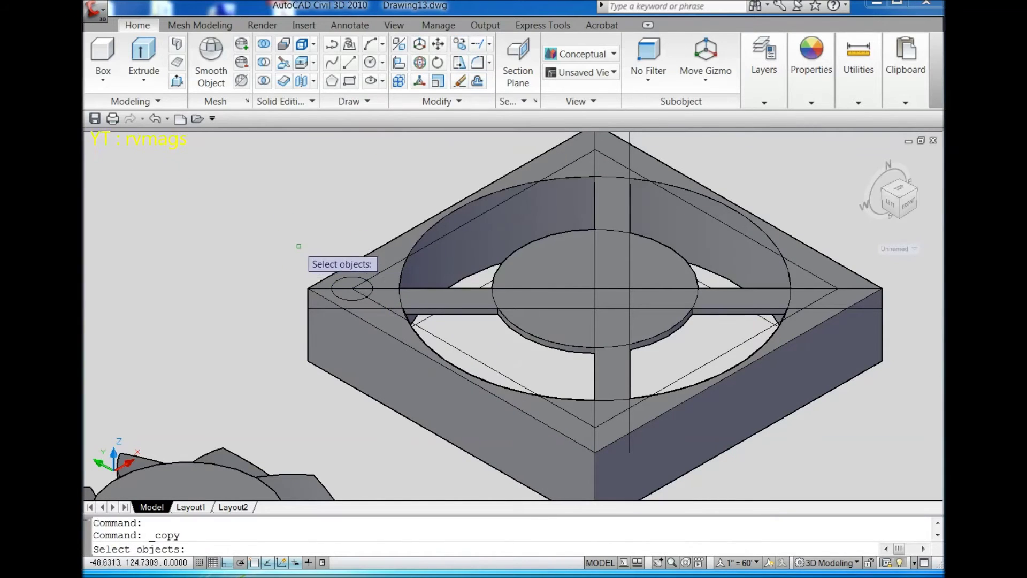
left_click(297, 245)
left_click(402, 327)
key("Return")
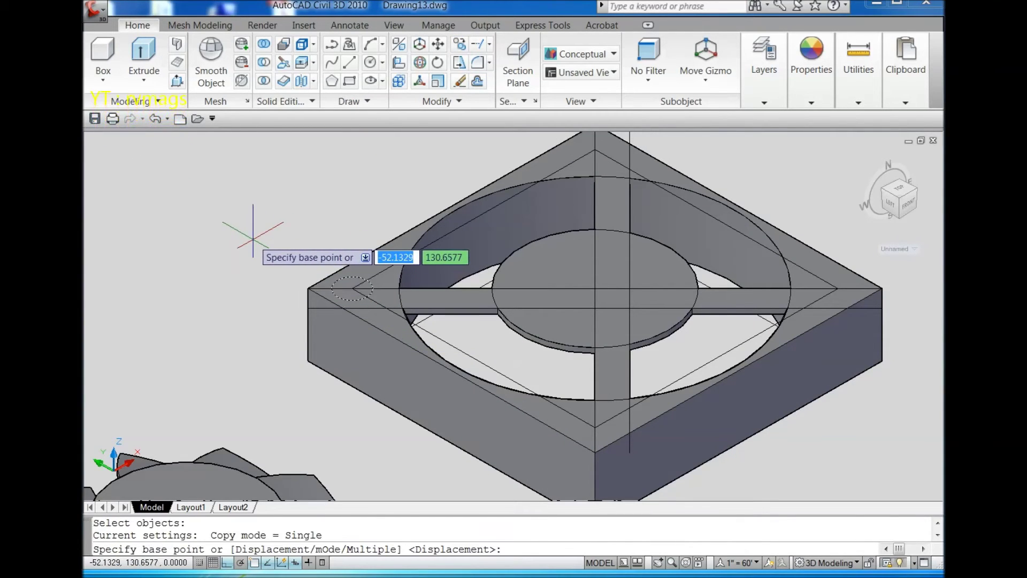
key("Return")
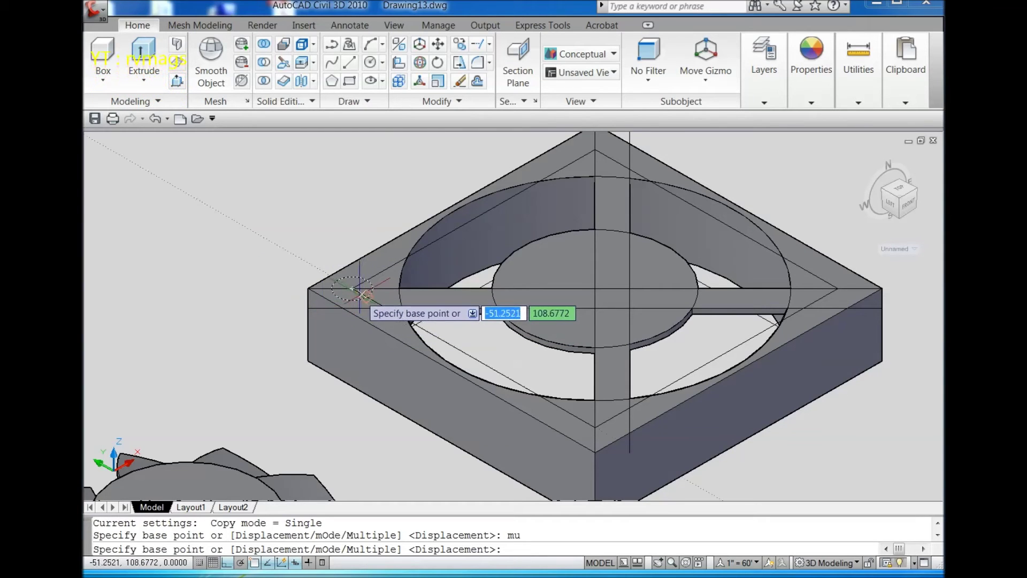
left_click(352, 288)
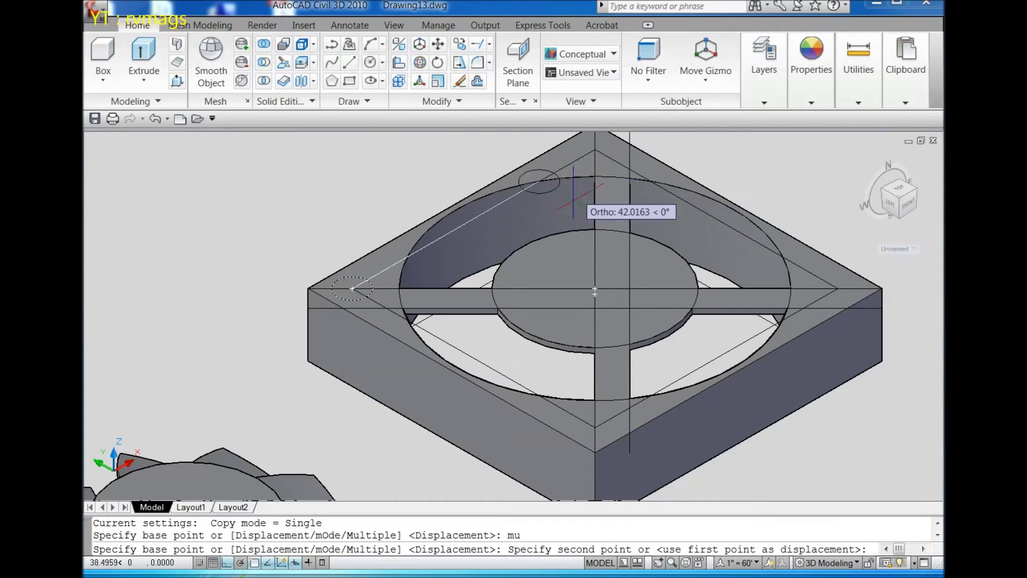
scroll(615, 241, "down", 3)
scroll(670, 251, "up", 6)
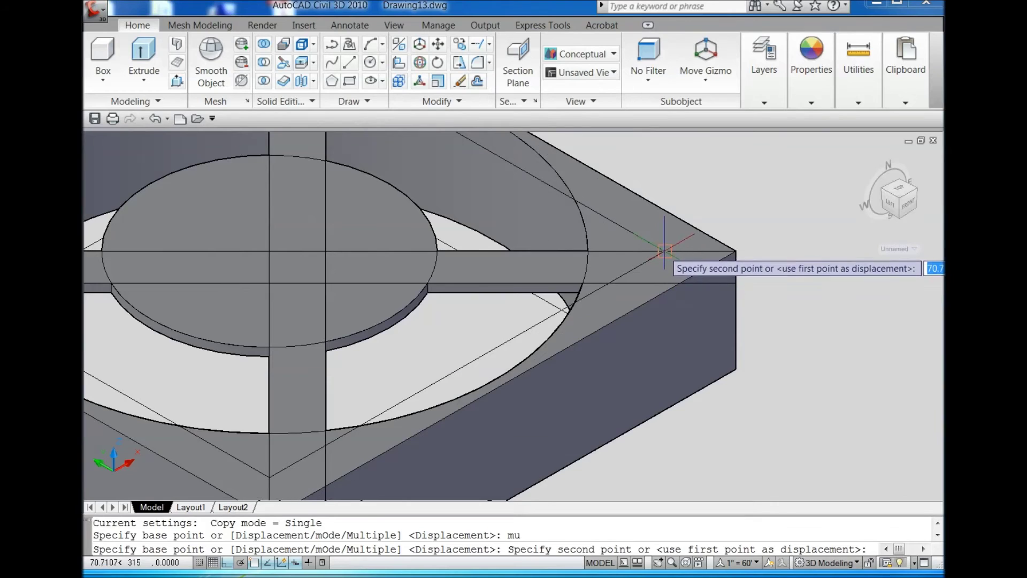
left_click(666, 249)
Place two more copies of the circle on the remaining two corners of the 50 by 50 rectangle and finish copying.
scroll(673, 247, "down", 2)
scroll(512, 353, "up", 4)
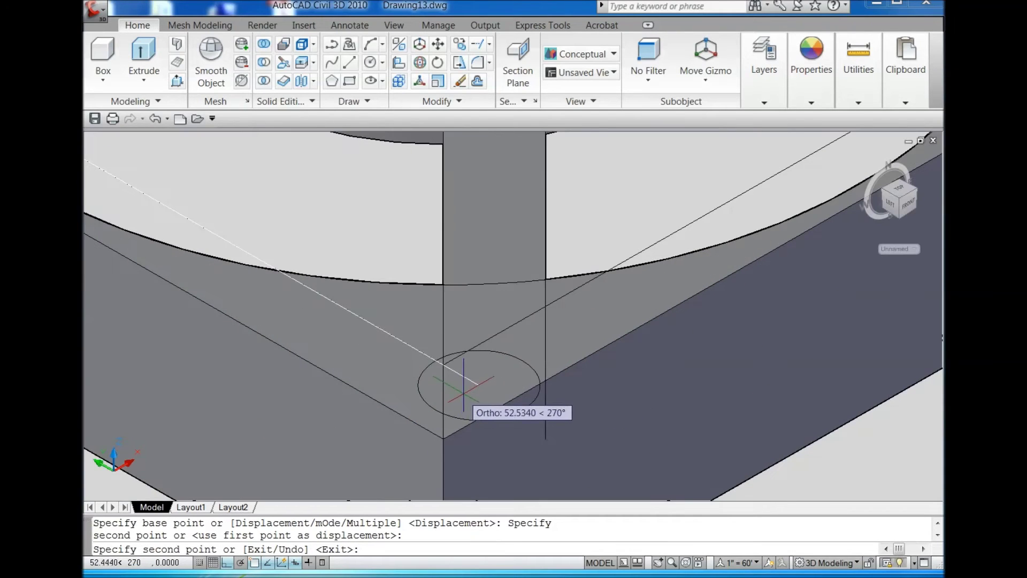
left_click(443, 364)
scroll(513, 460, "down", 3)
scroll(540, 224, "up", 5)
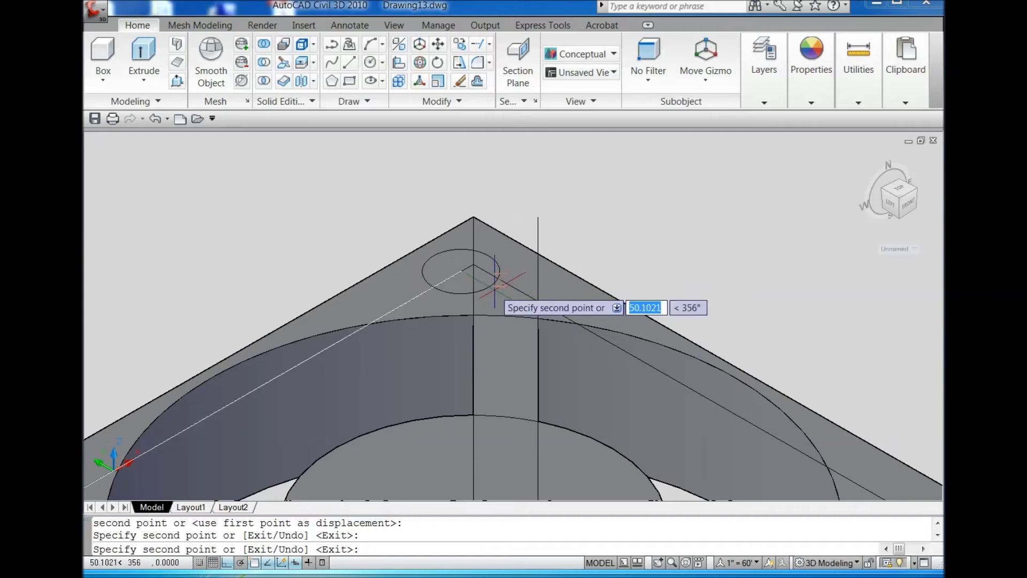
left_click(476, 265)
scroll(641, 230, "down", 2)
key("Escape")
scroll(624, 240, "down", 2)
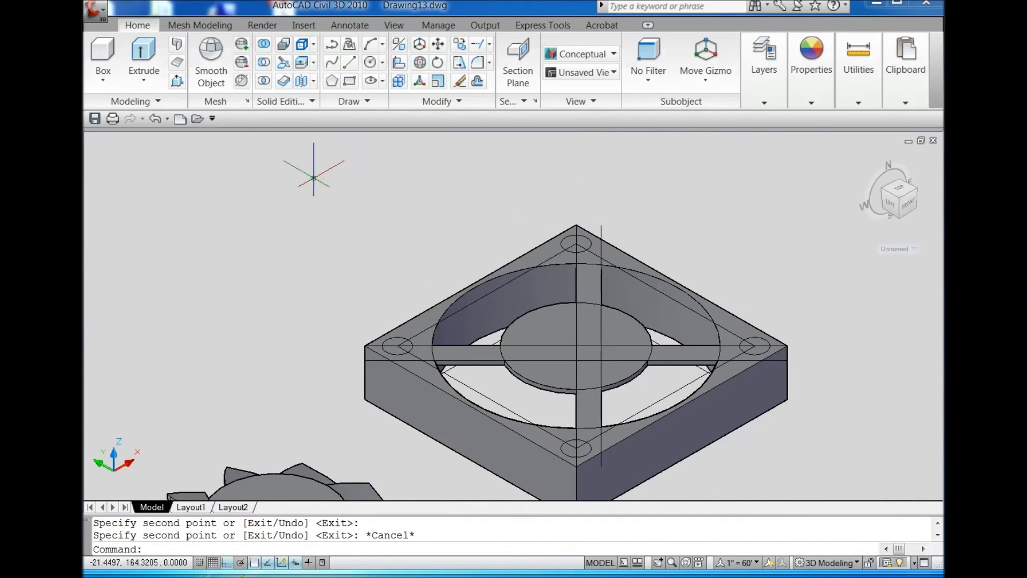
Extrude the four diameter 6 corner circles by -8 into the housing.
left_click(144, 54)
left_click(324, 307)
left_click(433, 390)
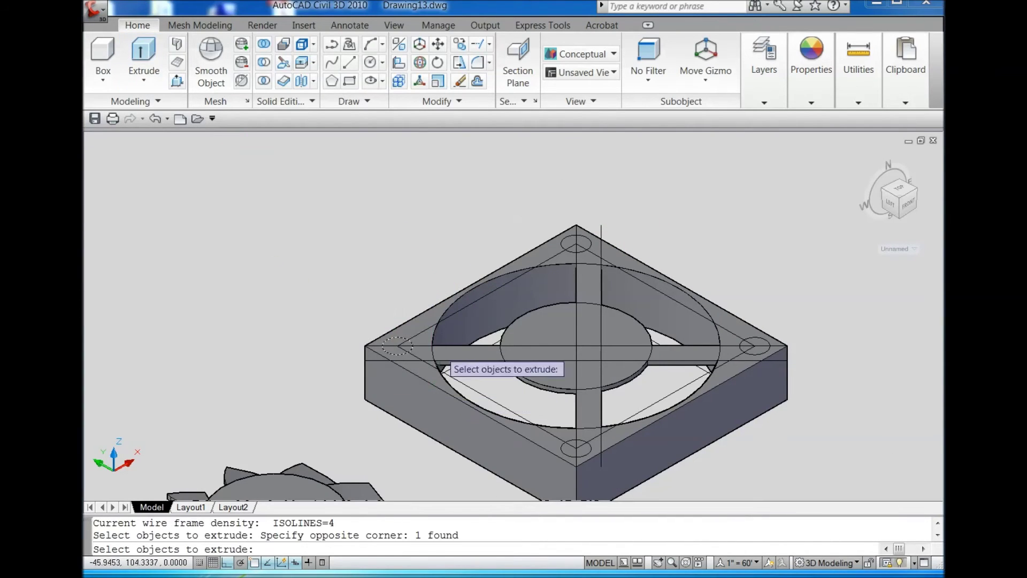
left_click(506, 236)
left_click(622, 286)
left_click(681, 256)
left_click(779, 369)
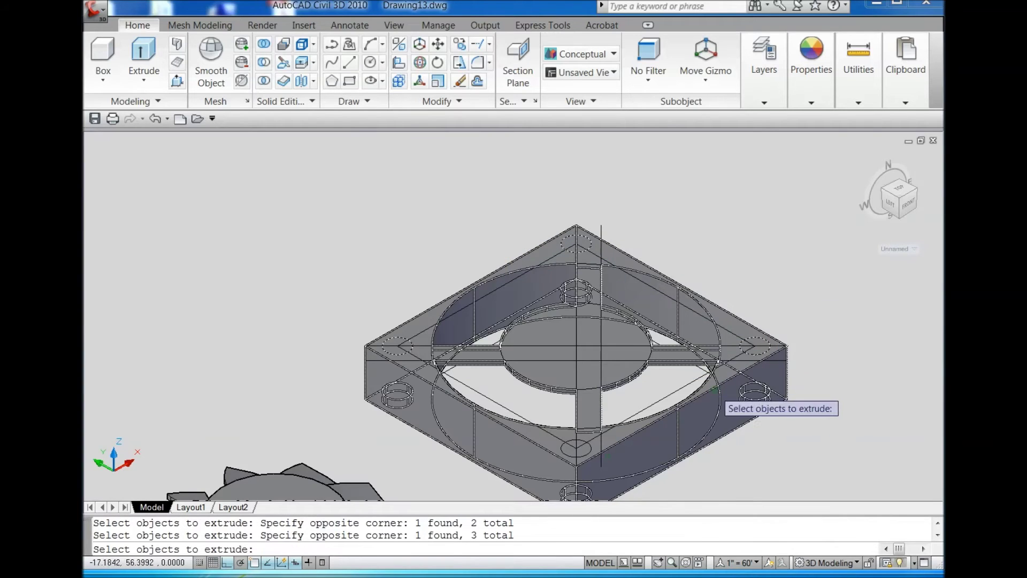
scroll(477, 438, "down", 3)
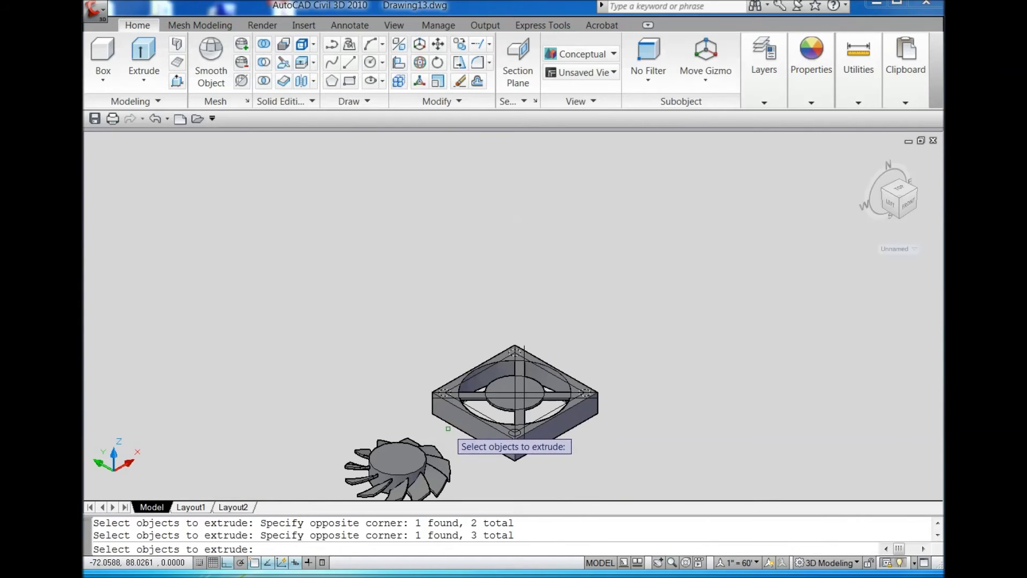
left_click(448, 428)
left_click(564, 442)
scroll(503, 414, "up", 3)
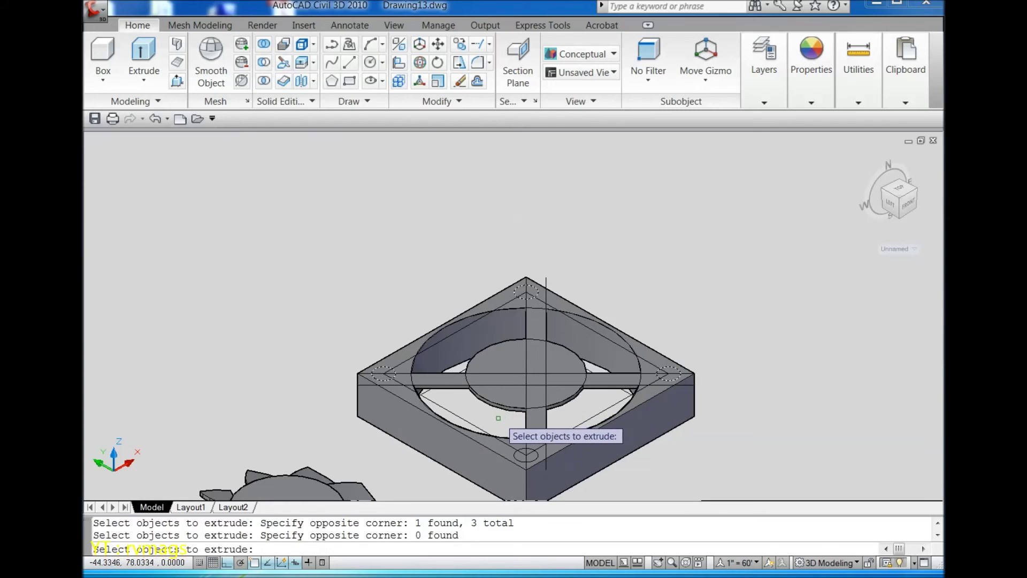
left_click(498, 418)
left_click(573, 480)
key("Return")
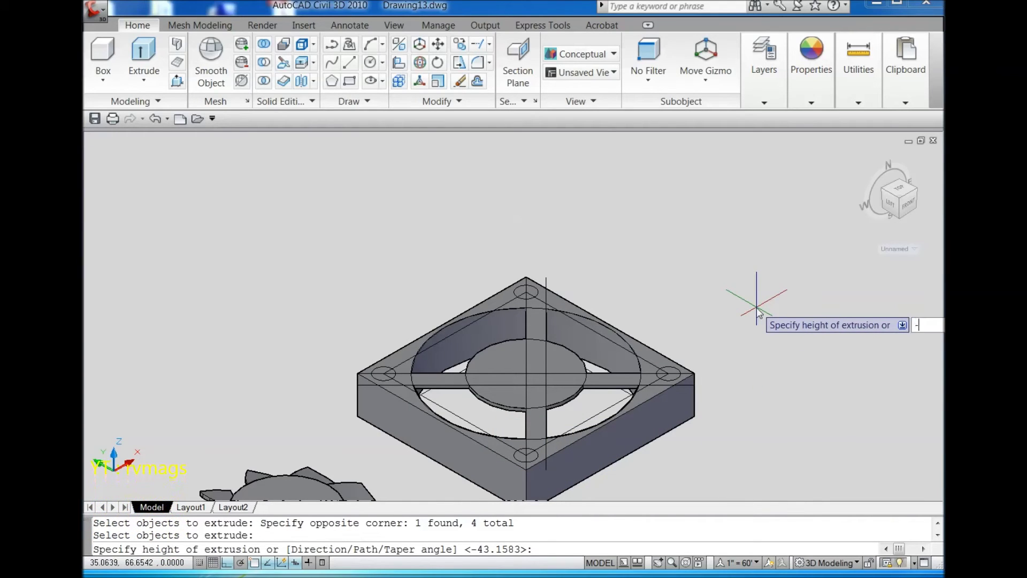
type("-8")
key("Return")
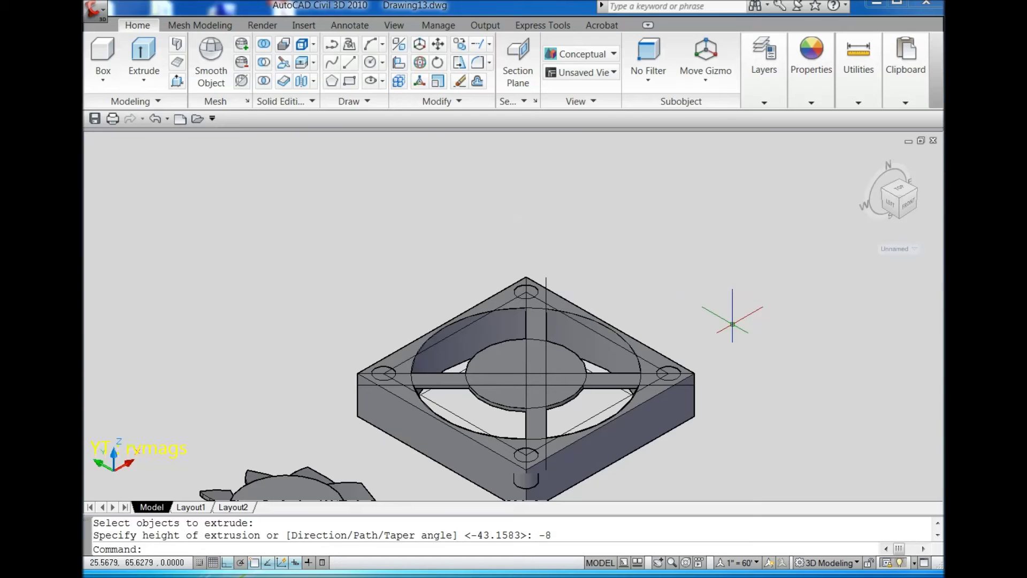
Subtract the four extruded corner cylinders from the housing.
left_click(266, 63)
left_click(510, 310)
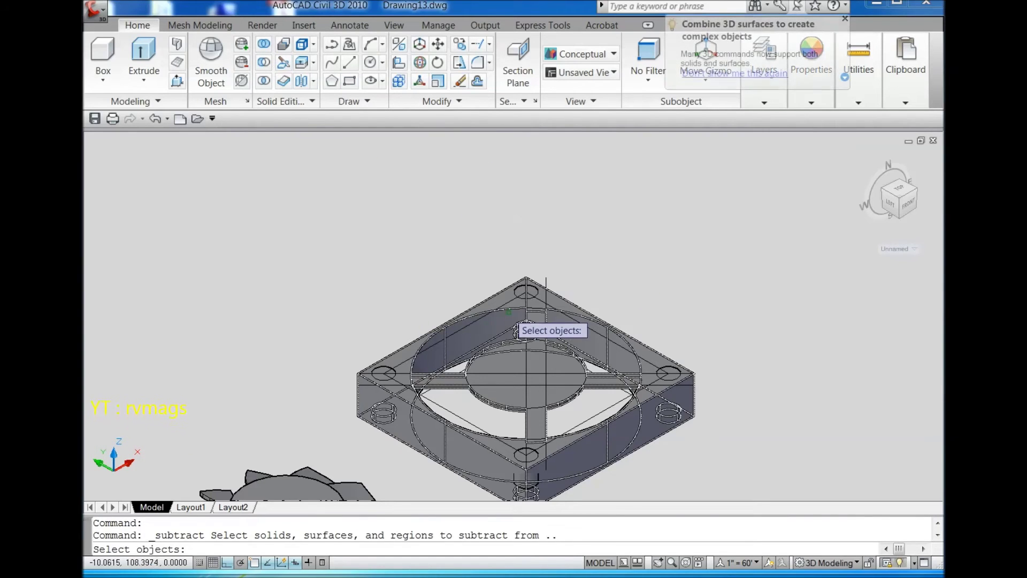
key("Return")
left_click(638, 250)
left_click(608, 288)
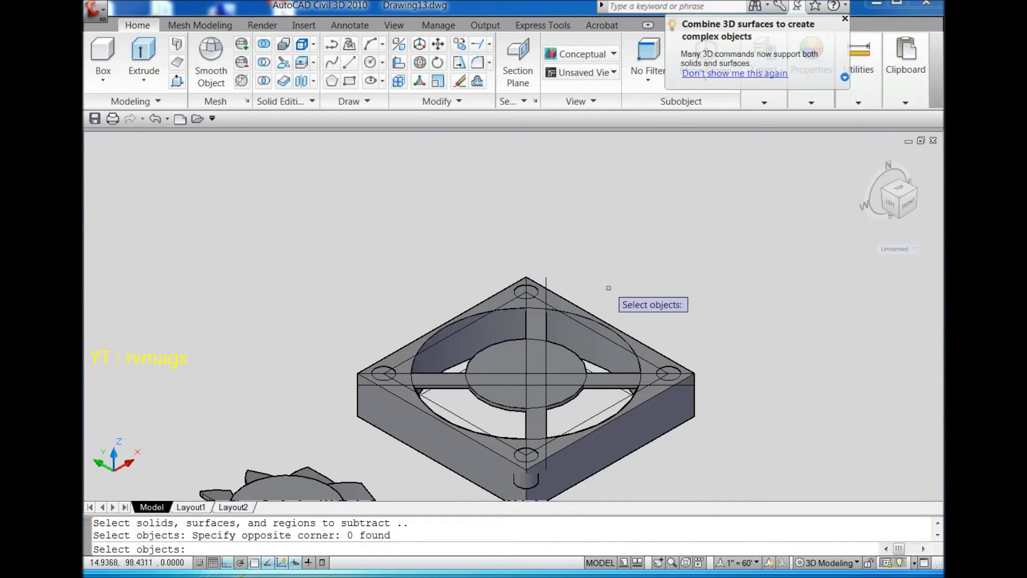
left_click(442, 241)
left_click(556, 359)
left_click(621, 296)
left_click(720, 405)
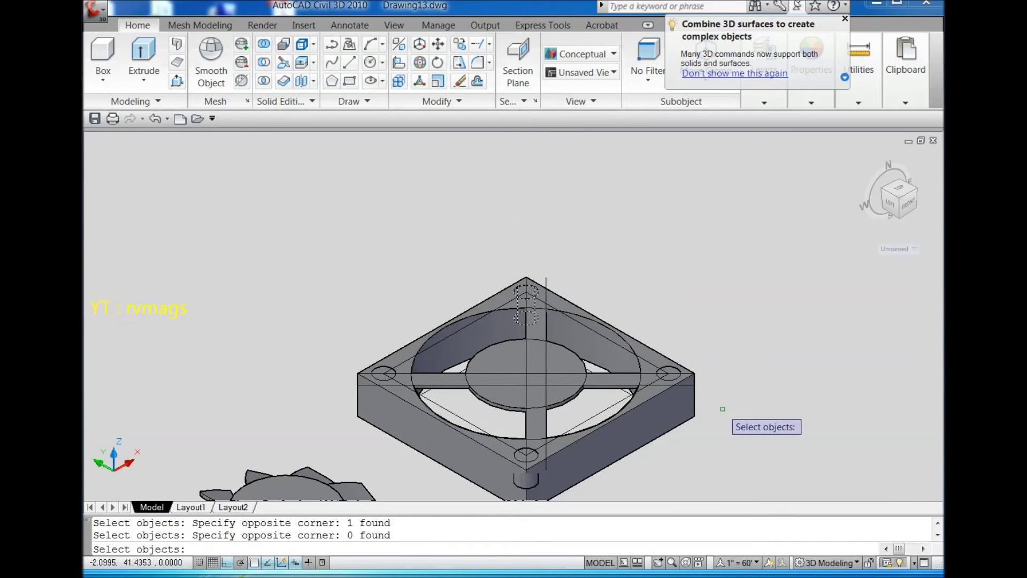
left_click(645, 318)
left_click(690, 411)
left_click(298, 324)
left_click(447, 416)
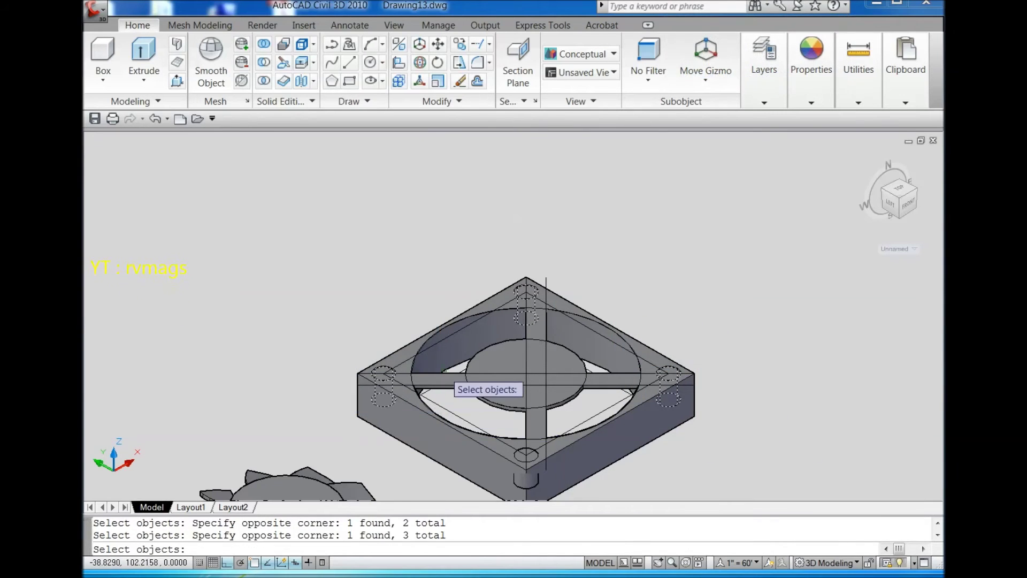
scroll(455, 396, "down", 1)
scroll(471, 375, "up", 2)
left_click(469, 357)
left_click(573, 467)
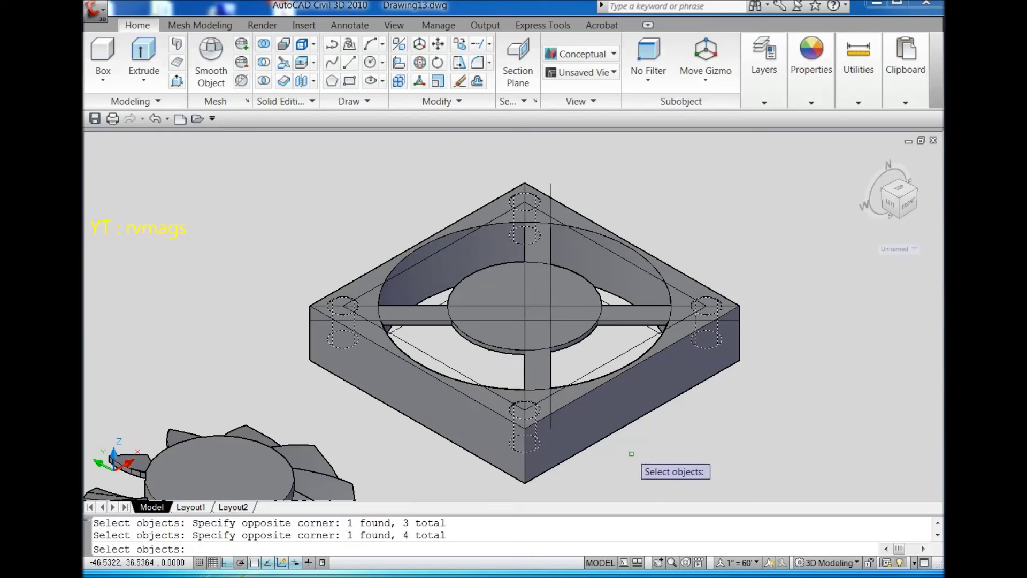
key("Return")
Draw a circle of diameter 2 centred on the rectangle corner inside one of the corner holes.
left_click(897, 191)
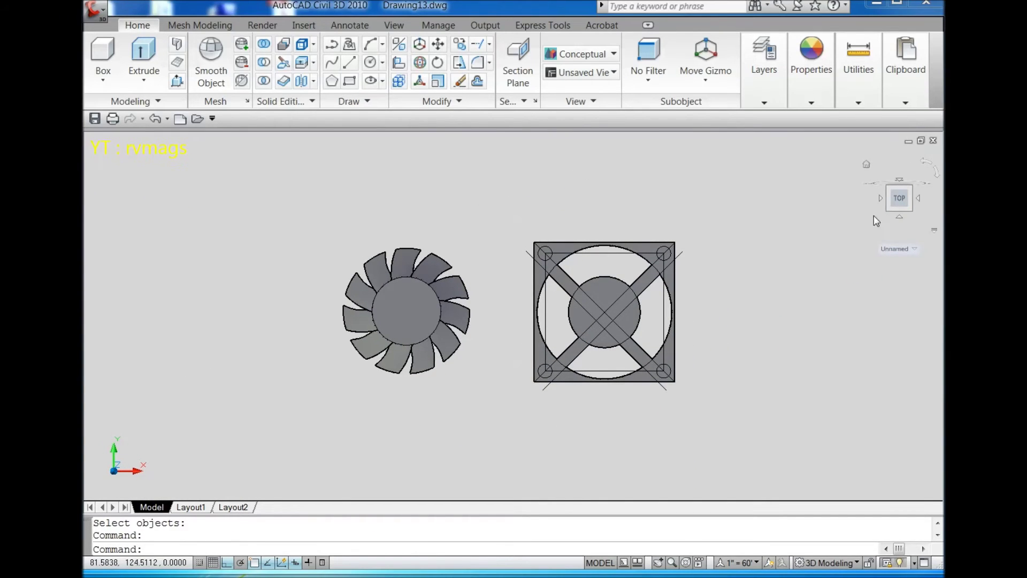
left_click(886, 211)
scroll(653, 240, "up", 5)
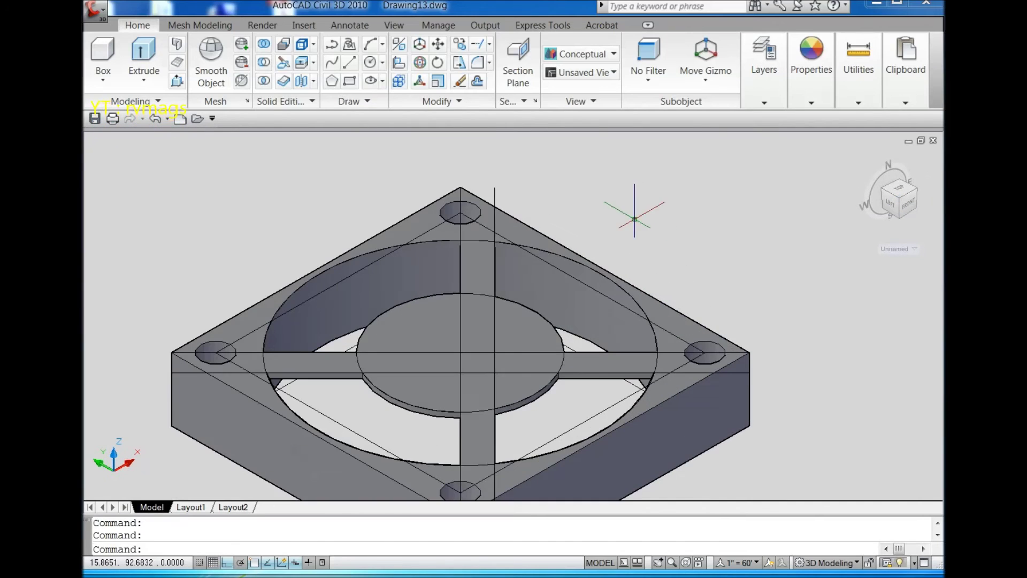
scroll(674, 241, "down", 2)
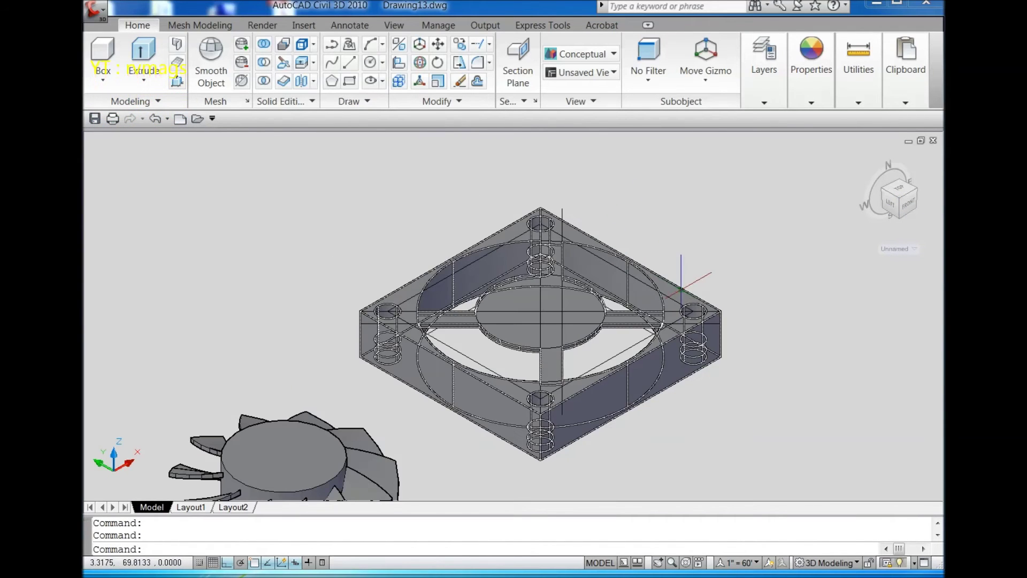
left_click(900, 219)
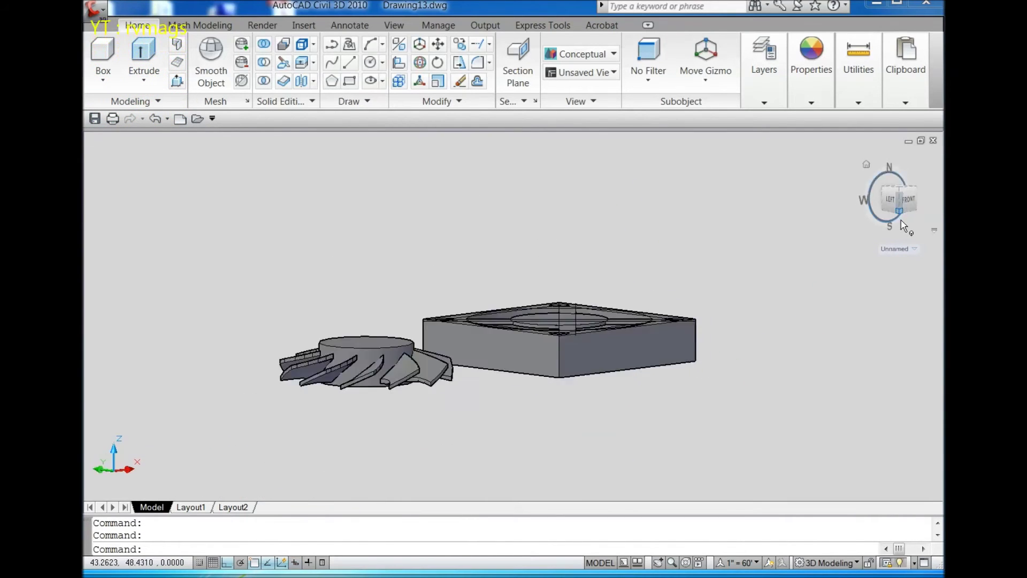
left_click(901, 182)
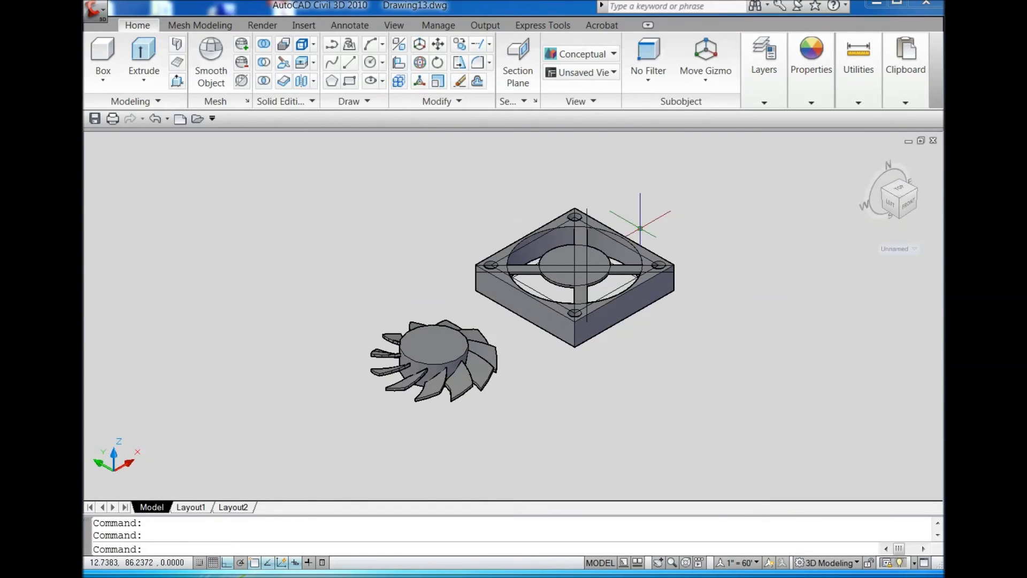
left_click(376, 64)
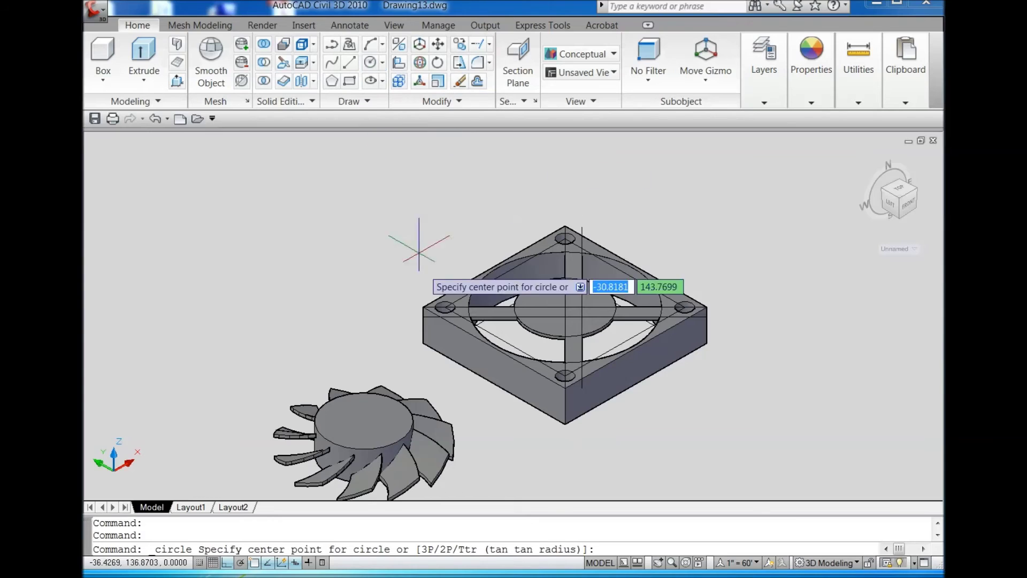
scroll(421, 288, "up", 5)
left_click(481, 335)
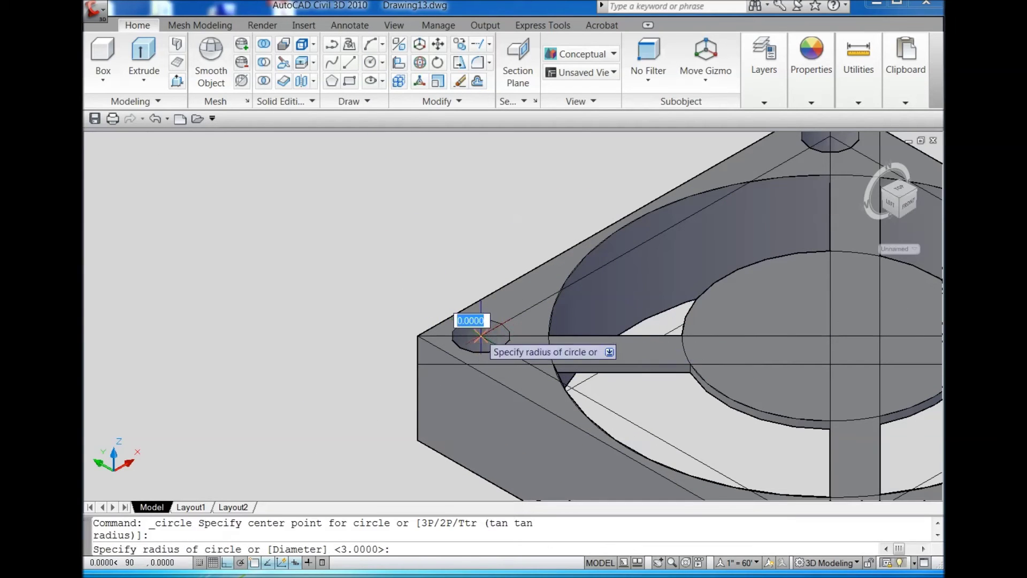
type("d")
key("Return")
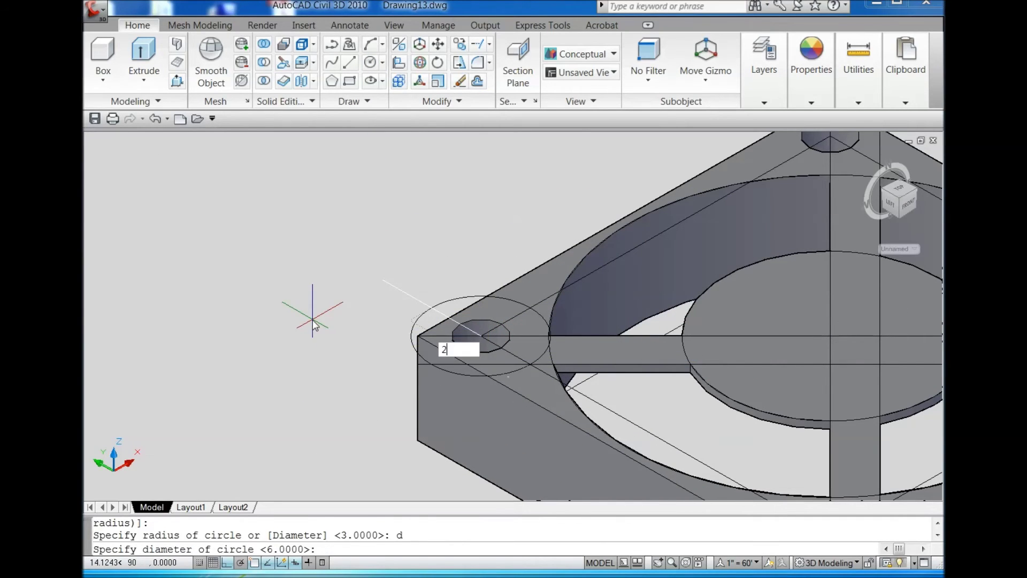
type("2")
key("Return")
Extrude the diameter 2 circle about 17.7 downward, through the full thickness of the housing.
left_click(426, 294)
left_click(509, 362)
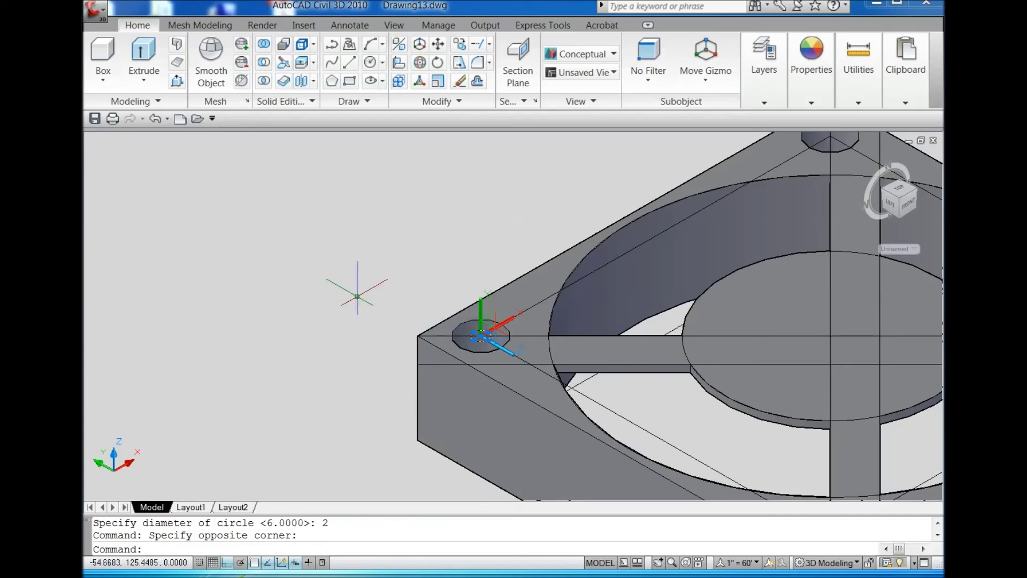
left_click(143, 54)
scroll(444, 281, "down", 2)
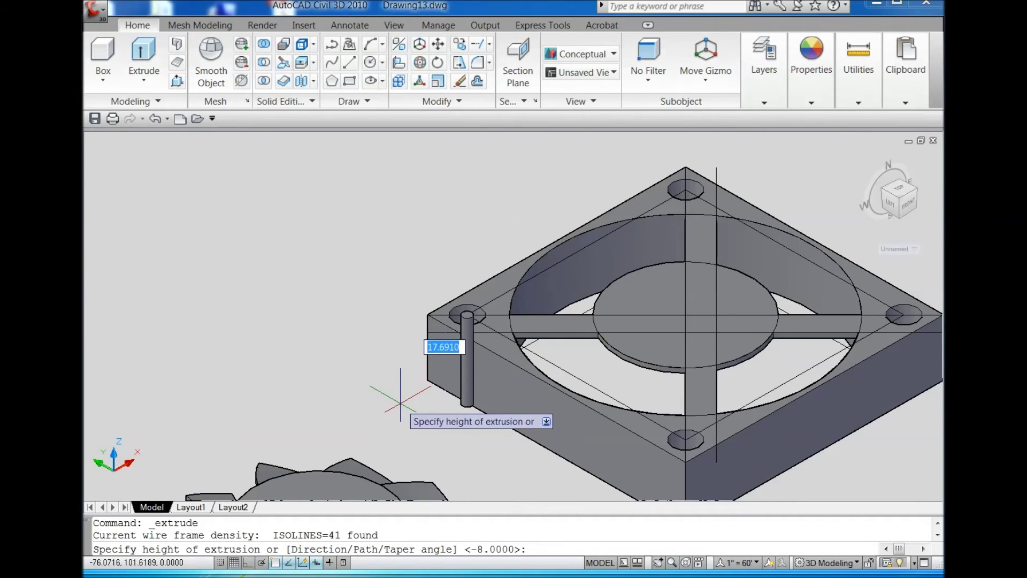
key("Return")
Copy the thin cylinder from its top centre to the centre of the corner hole nearest the front of the isometric view.
scroll(455, 318, "up", 3)
left_click(455, 321)
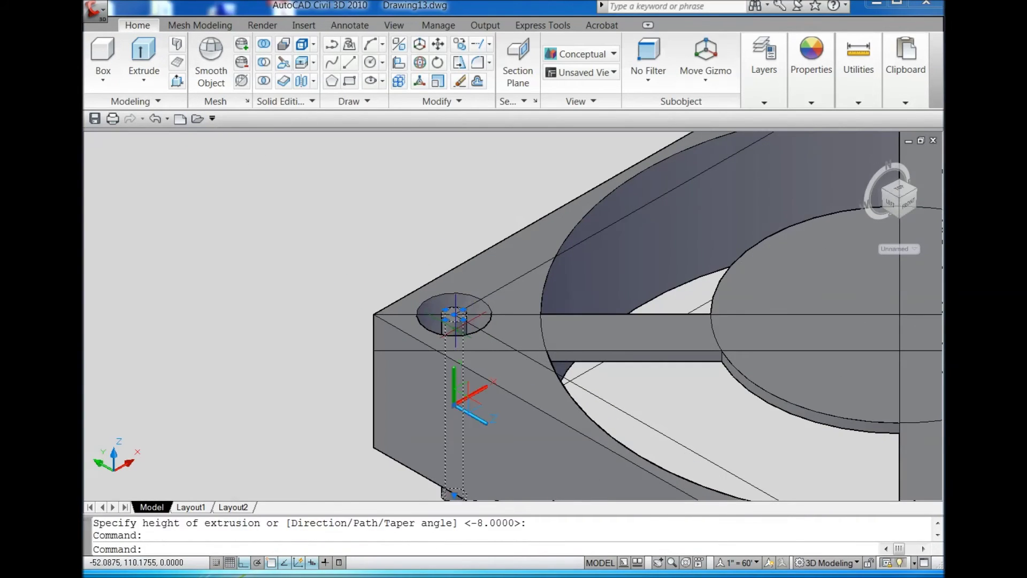
left_click(459, 44)
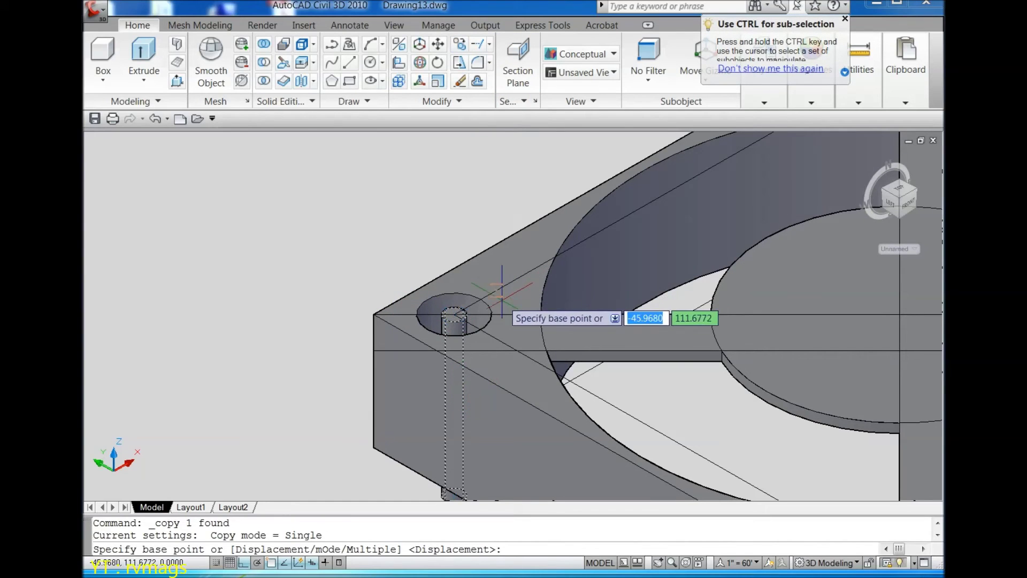
left_click(456, 314)
scroll(610, 396, "down", 2)
scroll(604, 423, "up", 1)
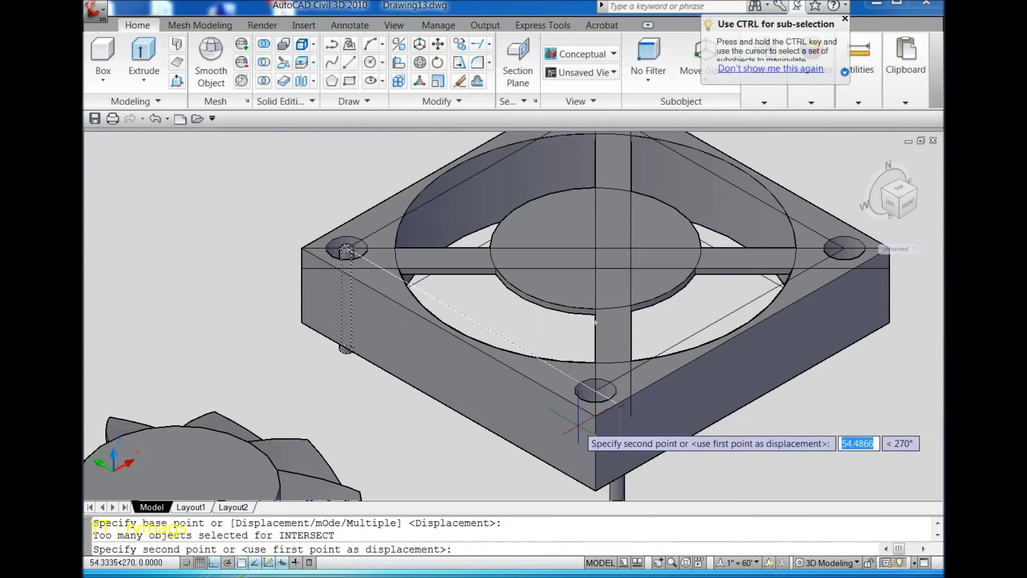
left_click(596, 392)
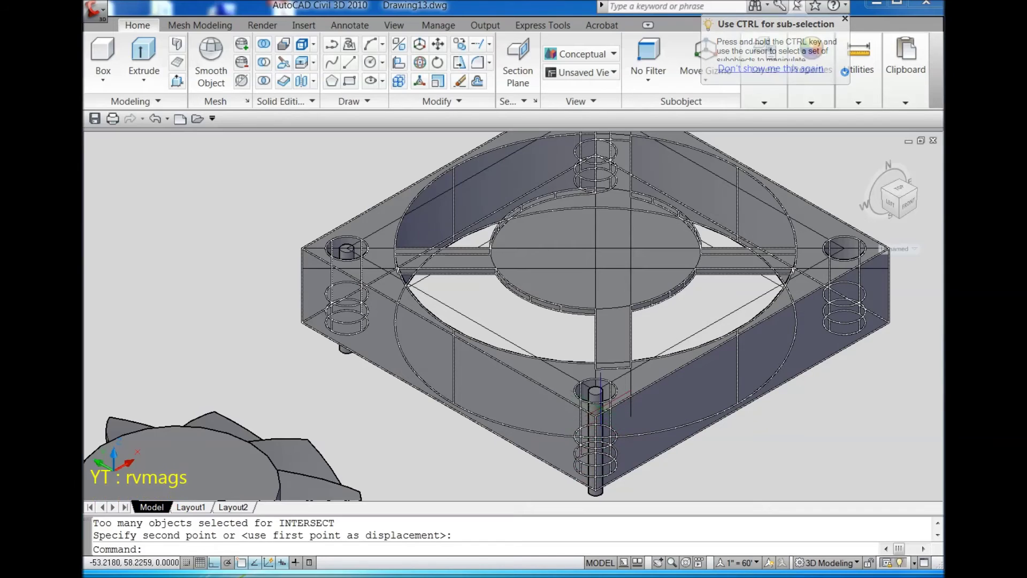
left_click(896, 192)
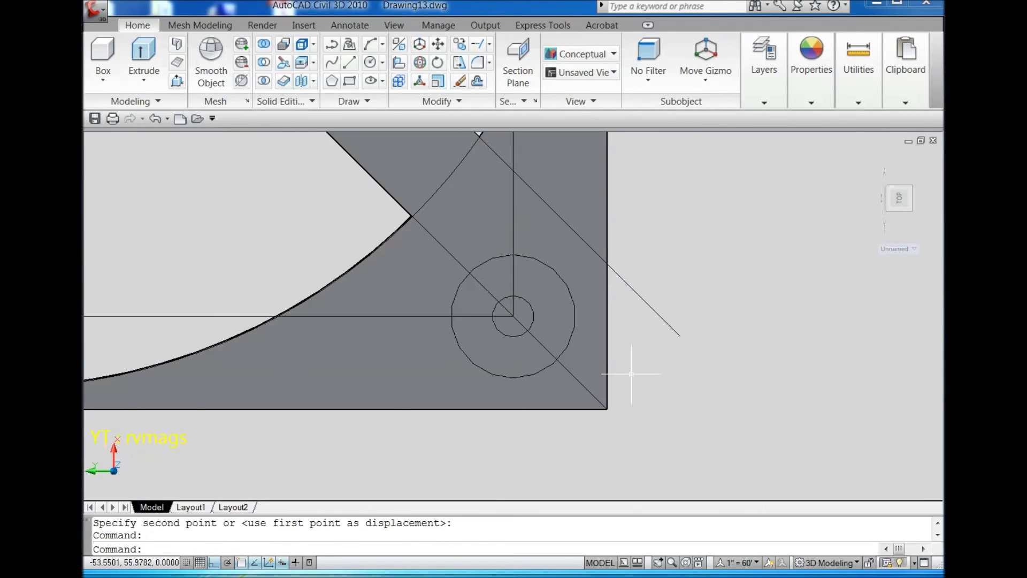
left_click(461, 100)
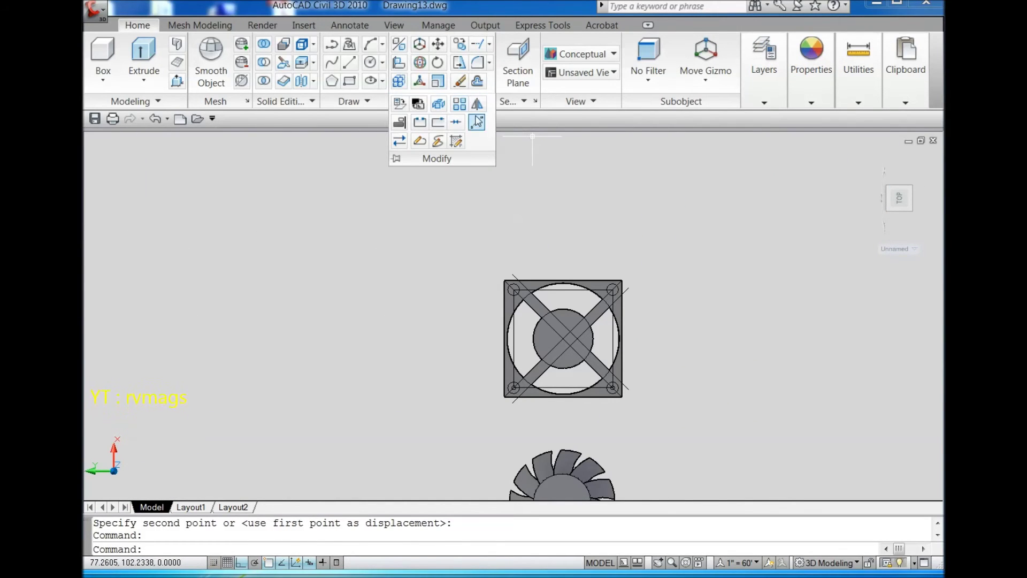
left_click(476, 104)
scroll(484, 415, "up", 3)
left_click(465, 344)
left_click(582, 392)
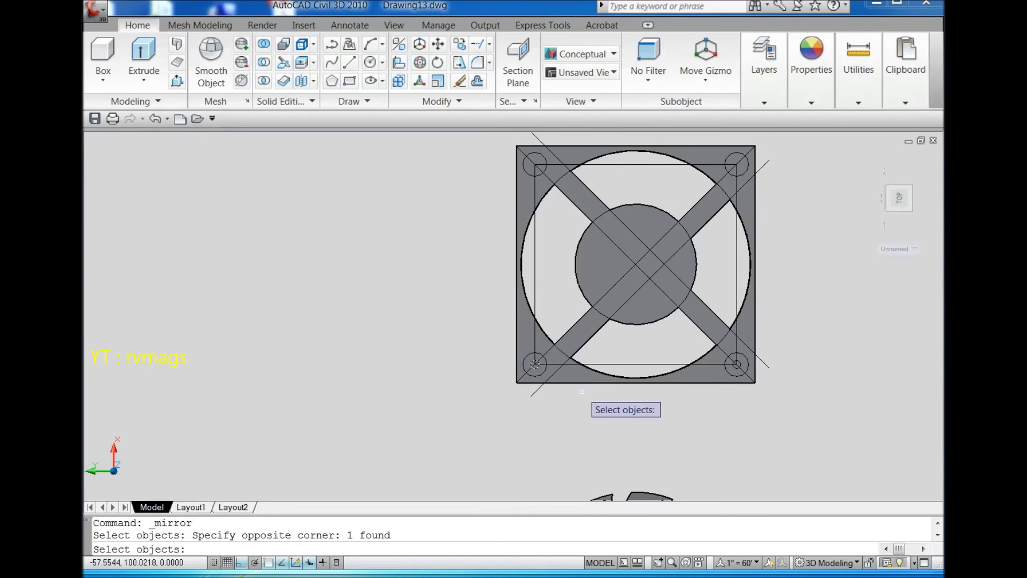
left_click(682, 354)
left_click(779, 382)
key("Return")
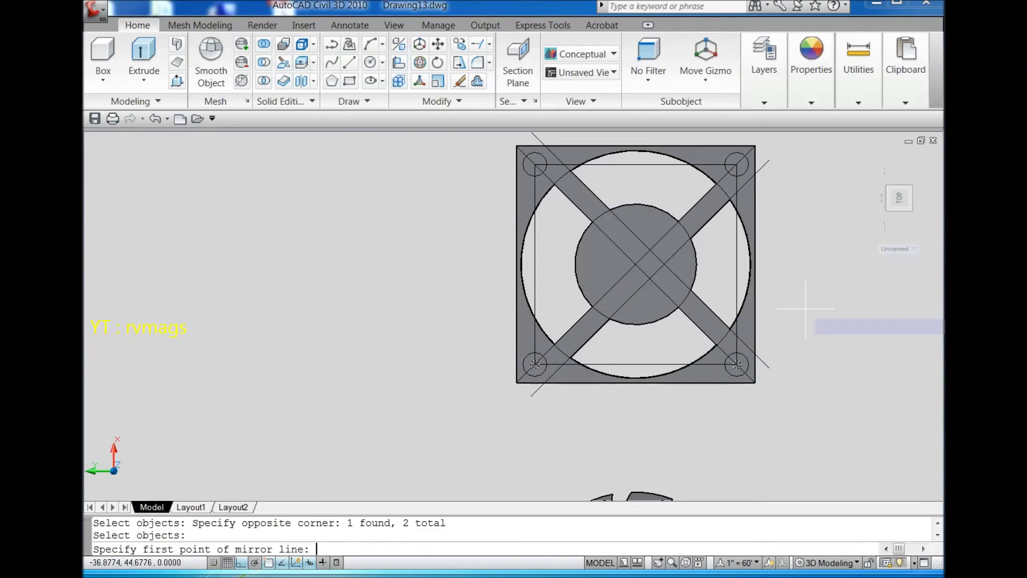
left_click(754, 263)
left_click(469, 280)
right_click(467, 270)
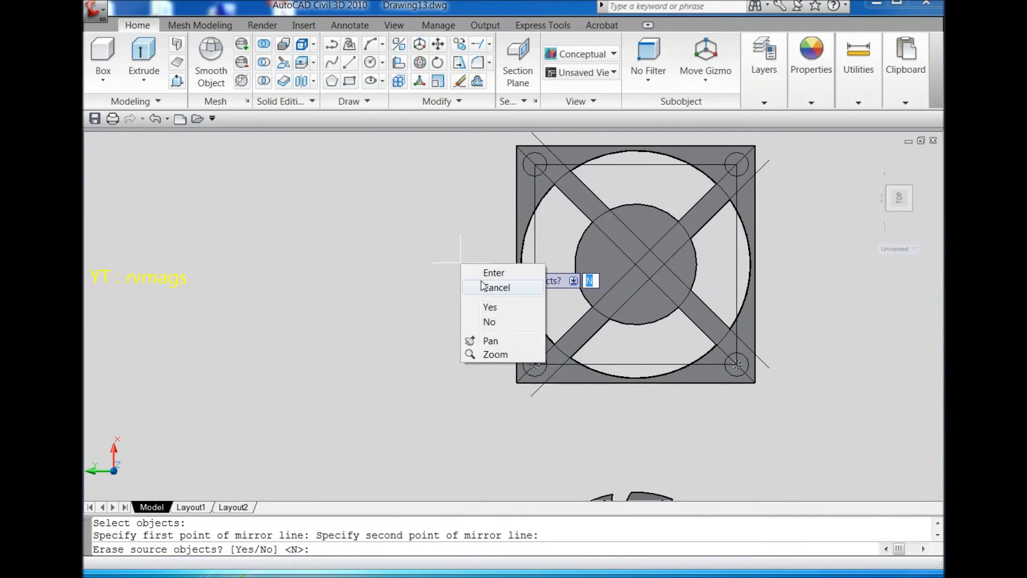
left_click(494, 284)
Mirror the two thin corner cylinders across the housing's centre line to the opposite corner holes, keeping the originals.
scroll(770, 292, "down", 2)
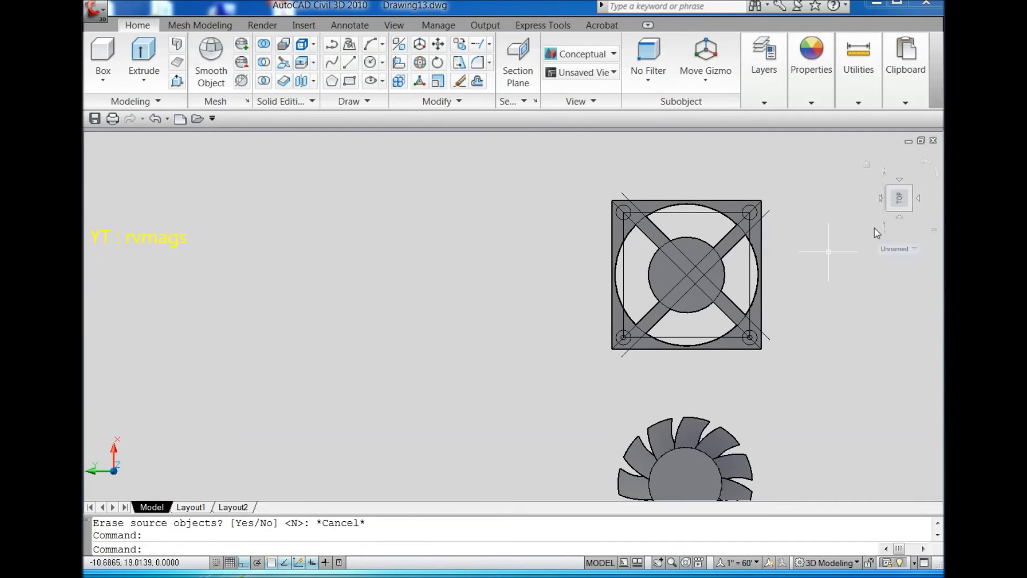
scroll(874, 228, "up", 2)
left_click_drag(909, 208, 879, 224)
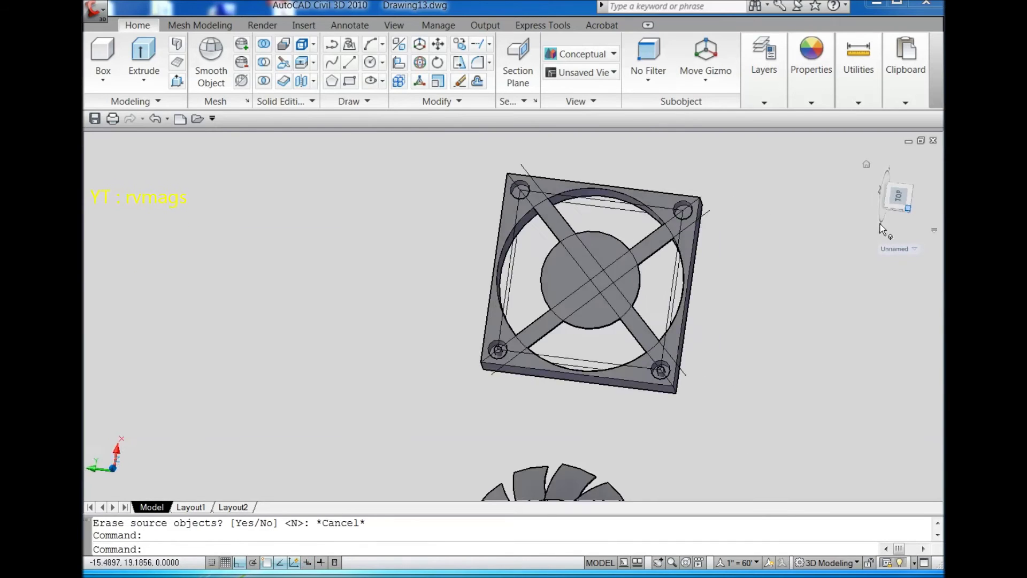
scroll(675, 251, "up", 3)
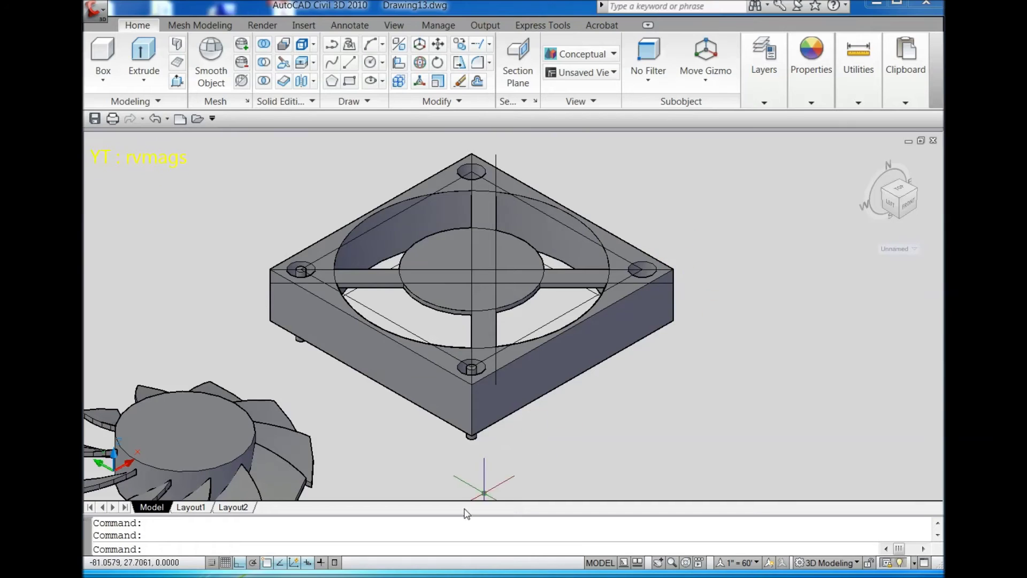
left_click(471, 437)
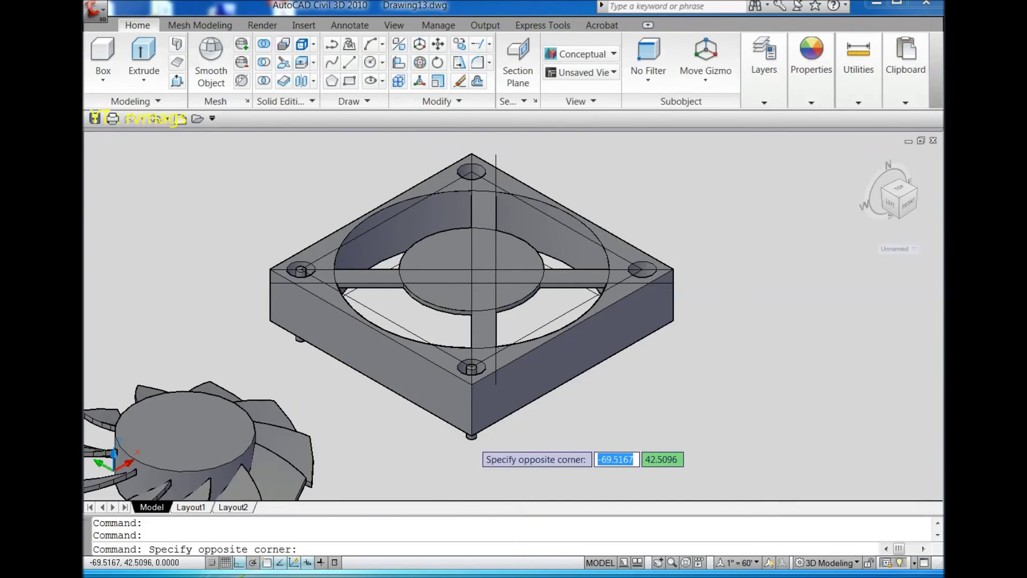
left_click(483, 460)
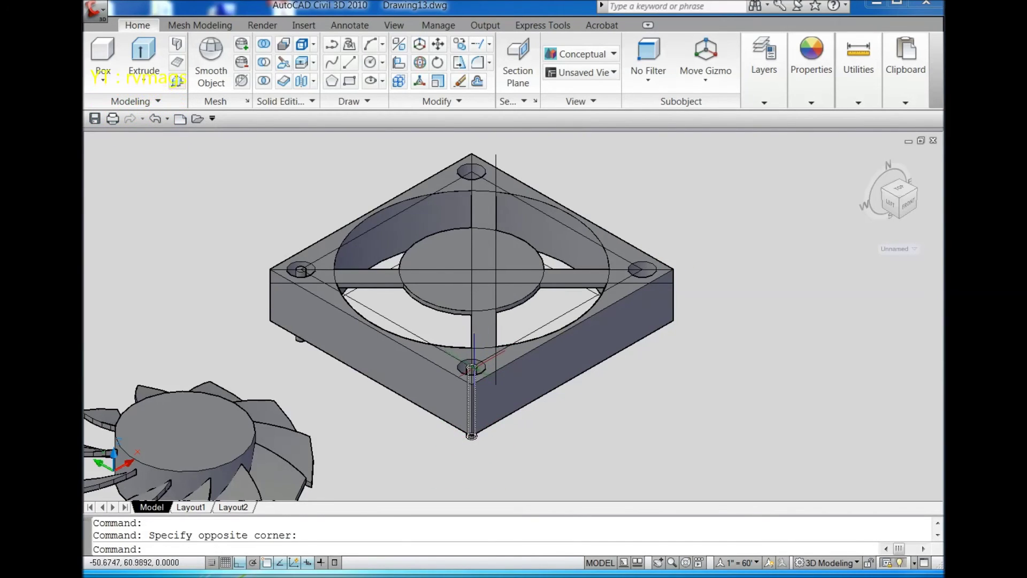
left_click(472, 368)
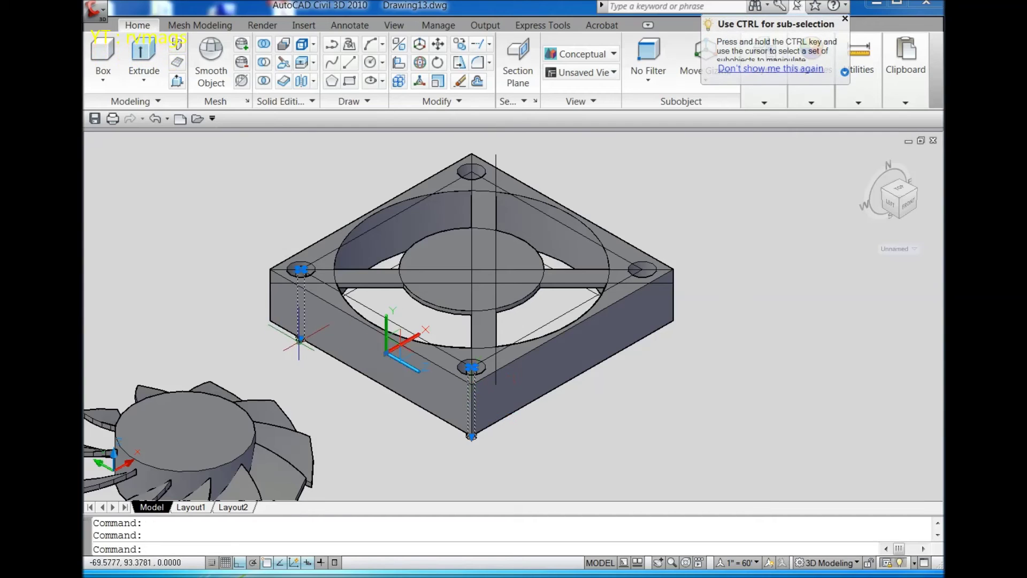
left_click(908, 193)
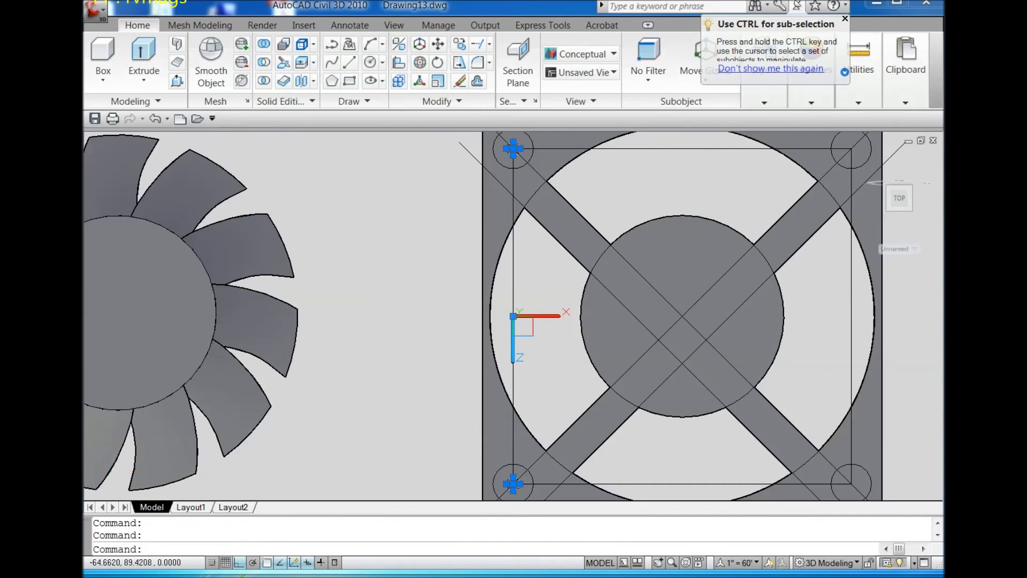
left_click(459, 101)
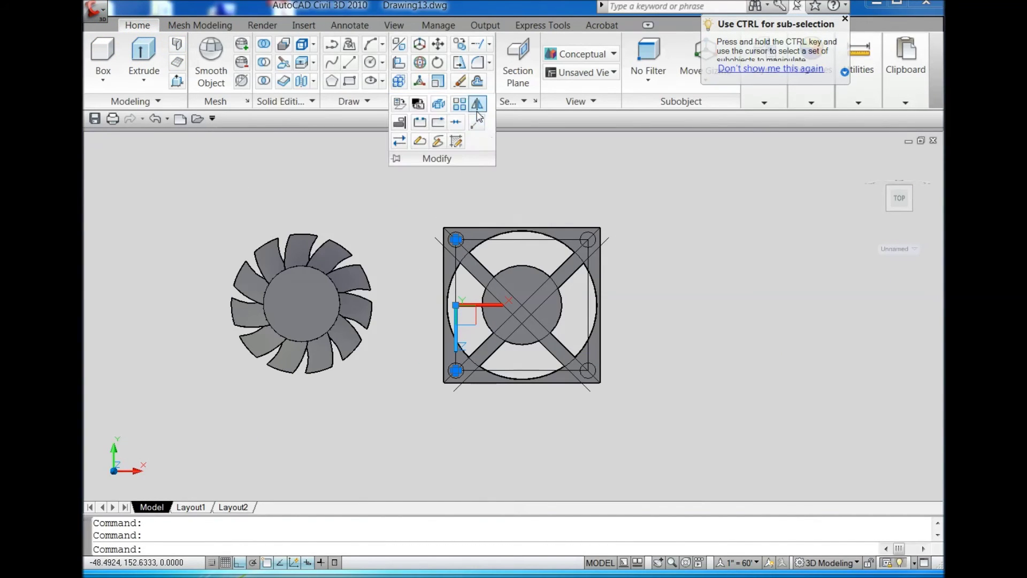
left_click(477, 107)
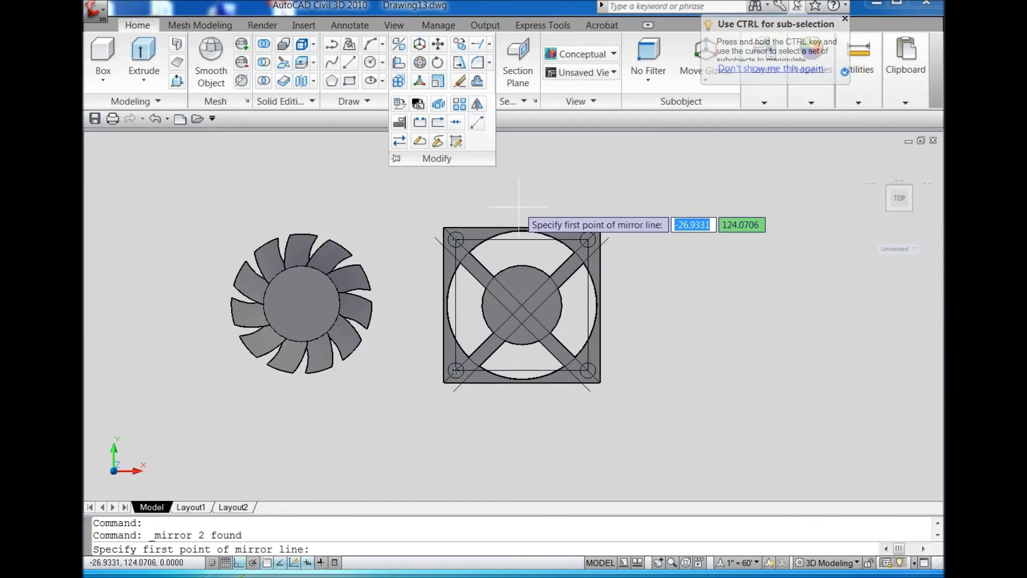
left_click(521, 304)
left_click(534, 190)
right_click(533, 191)
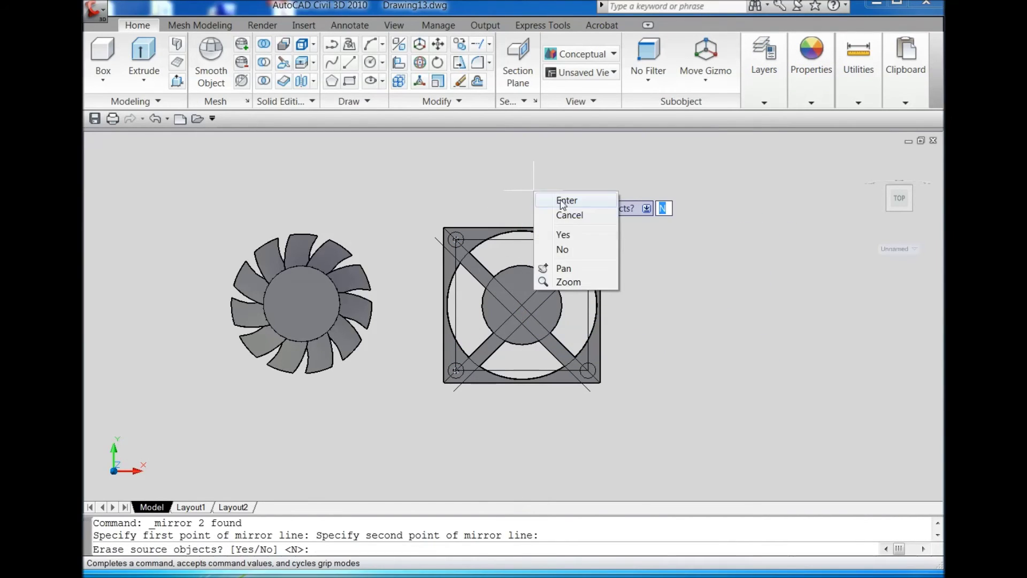
left_click(562, 202)
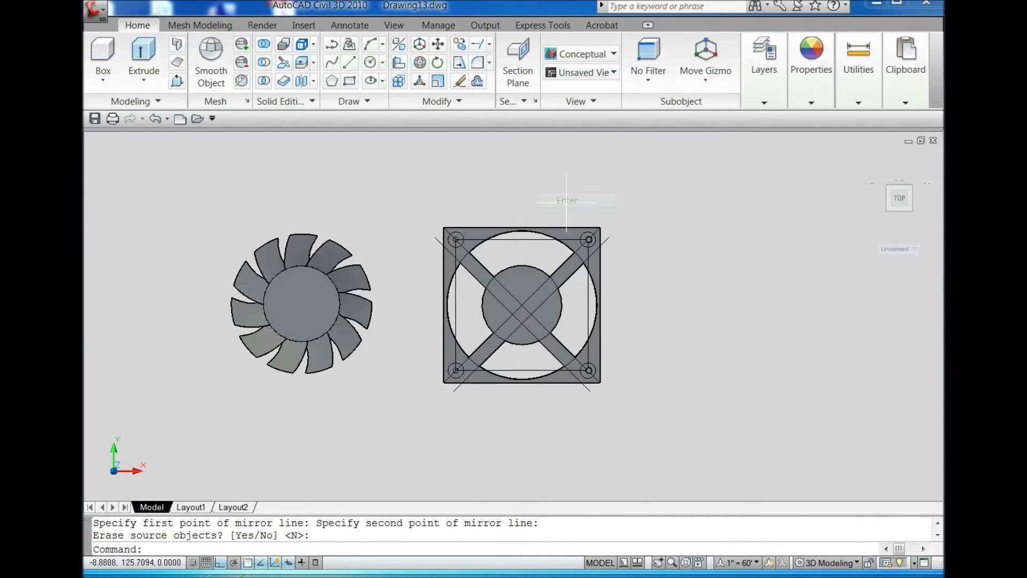
Subtract the four thin corner cylinders from the housing to form the through holes.
left_click(909, 210)
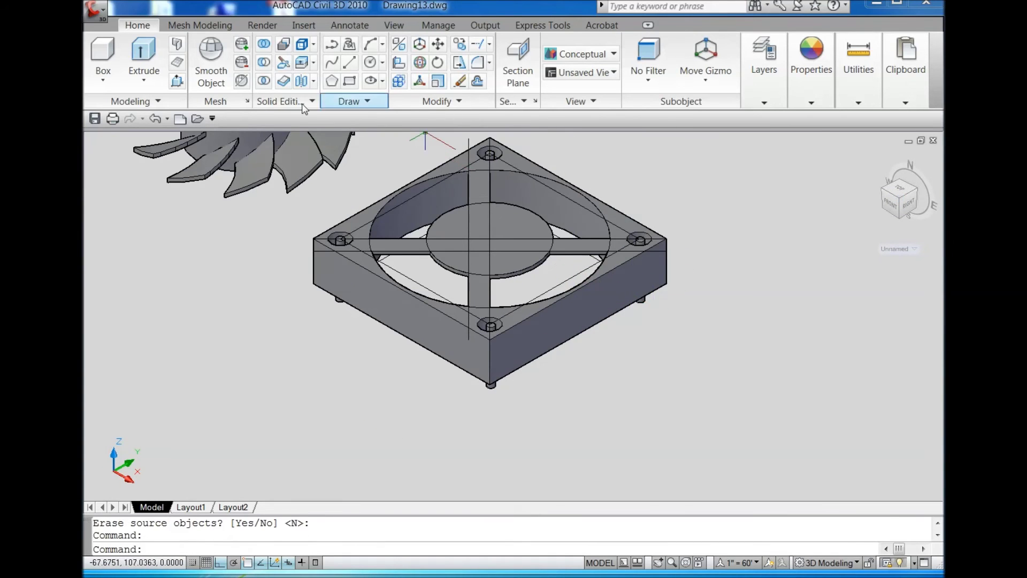
left_click(270, 65)
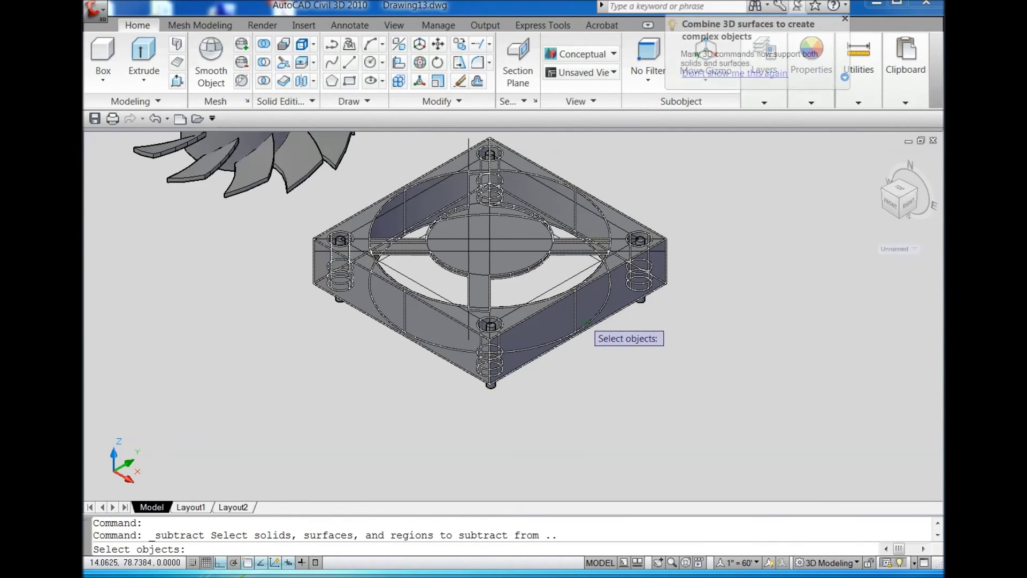
left_click(584, 316)
key("Return")
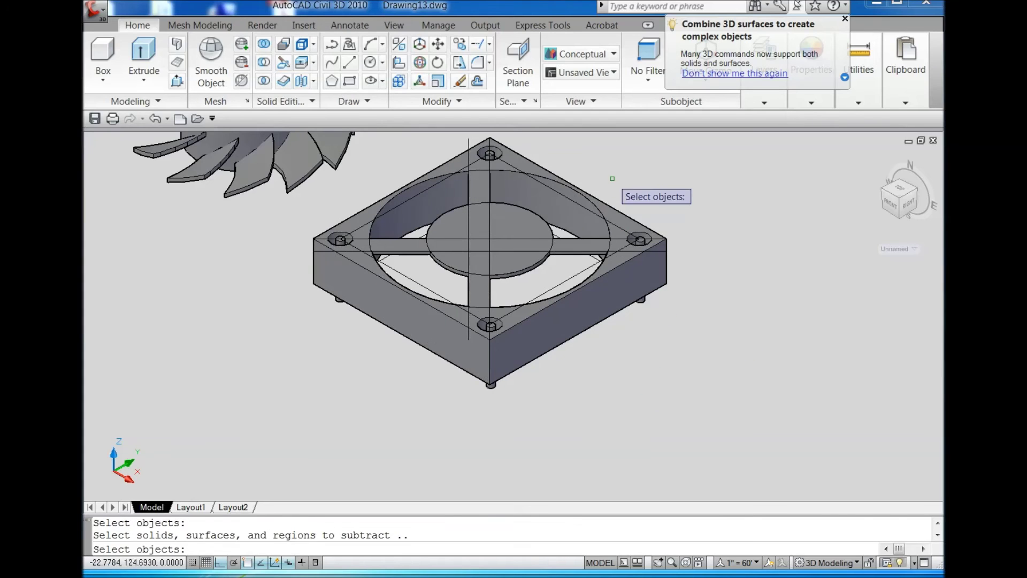
left_click(611, 177)
left_click(683, 336)
left_click(314, 342)
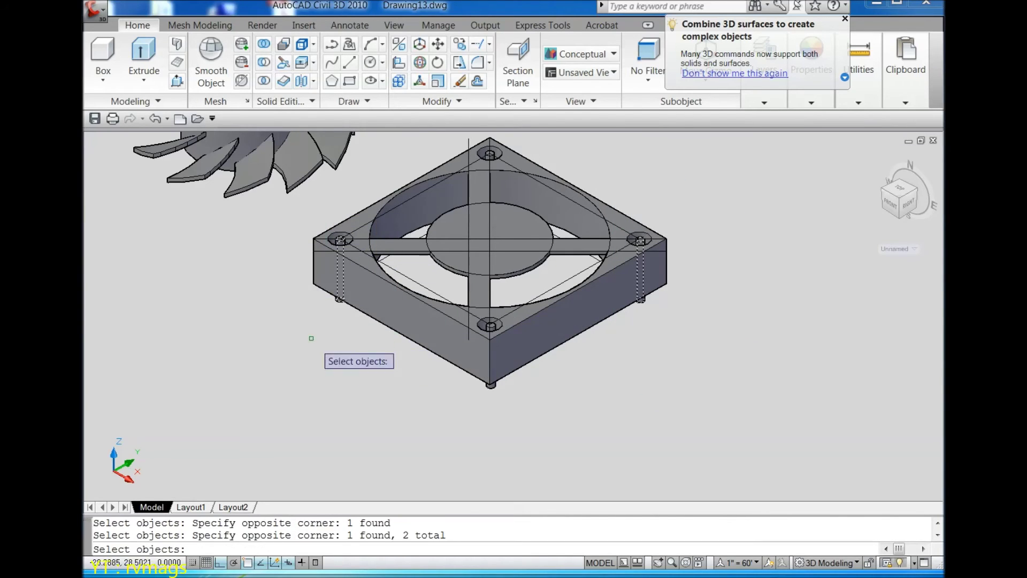
left_click(289, 298)
left_click(563, 402)
scroll(562, 402, "down", 2)
left_click(474, 220)
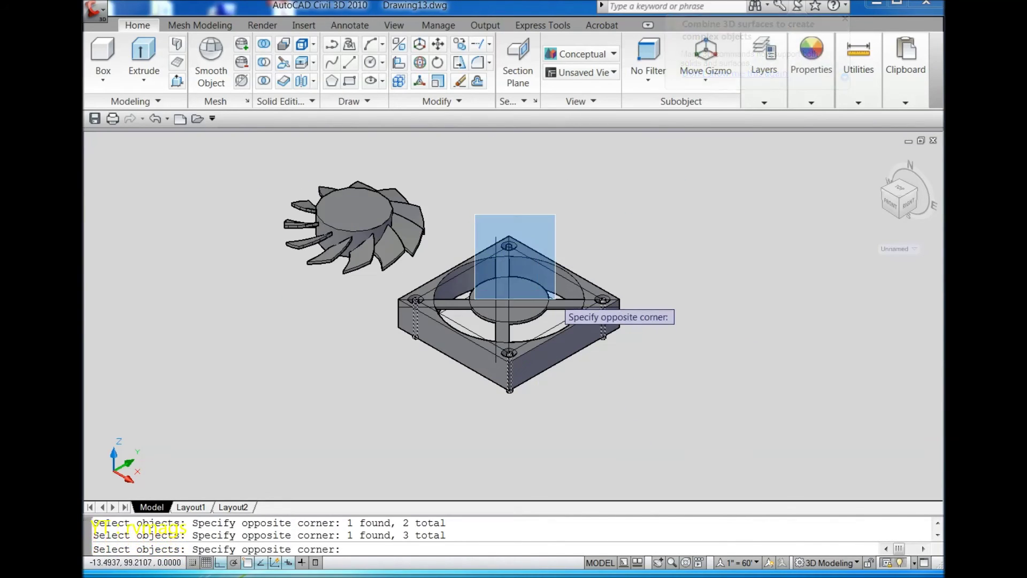
left_click(556, 300)
scroll(608, 237, "up", 2)
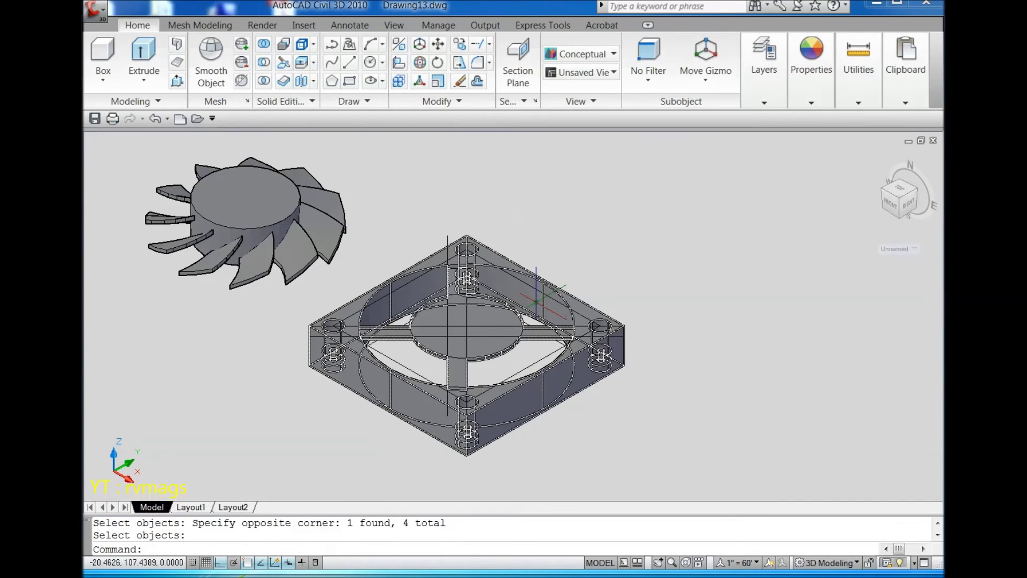
Switch to the 3D Wireframe visual style and erase the construction rectangle joining the corner hole centres on the housing's top.
left_click(581, 54)
left_click(712, 107)
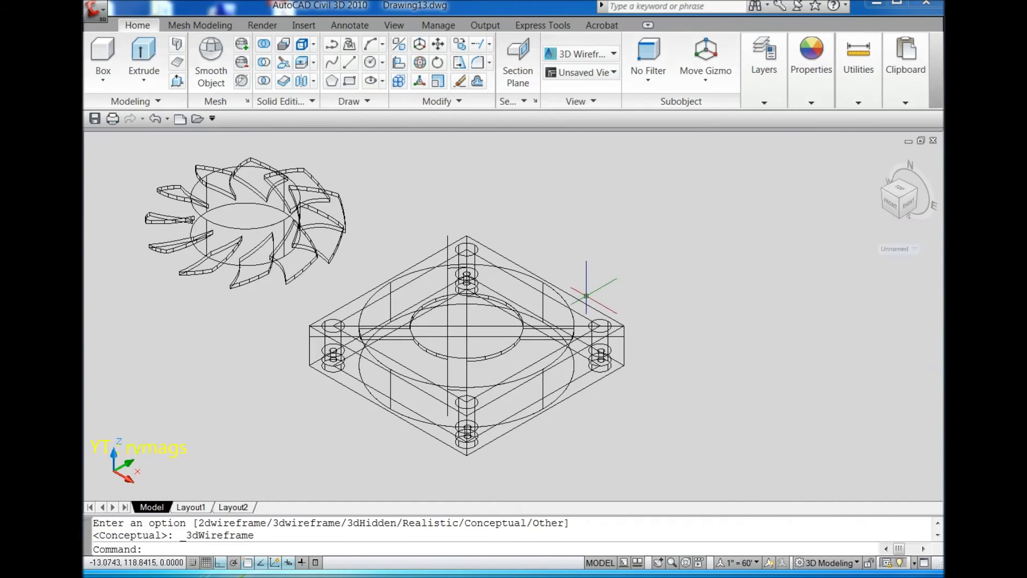
scroll(573, 321, "up", 2)
left_click(526, 371)
left_click(529, 373)
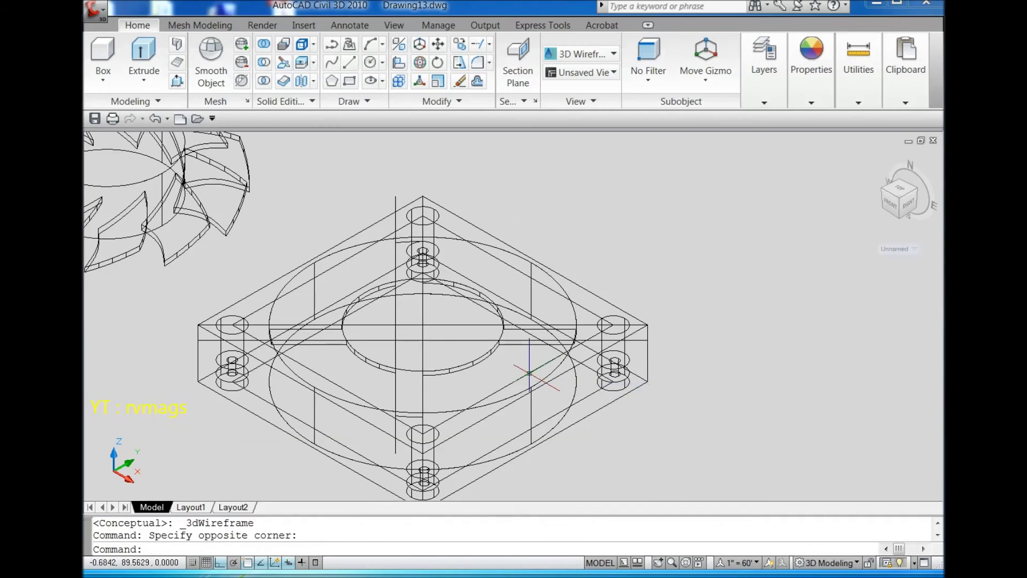
left_click(527, 373)
key("Delete")
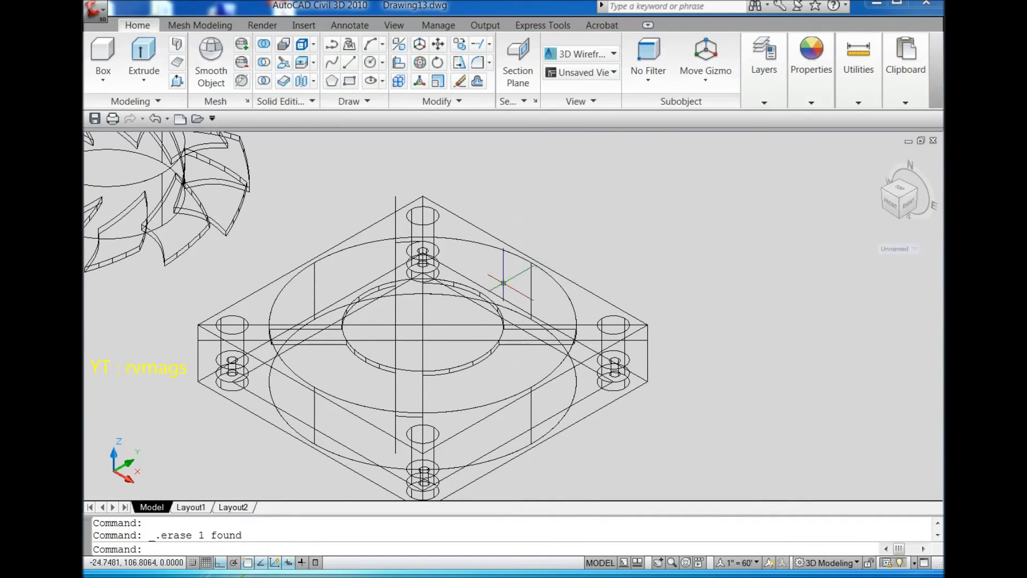
Erase the leftover diagonal construction lines running across the housing.
scroll(362, 261, "up", 3)
left_click(518, 216)
left_click(524, 222)
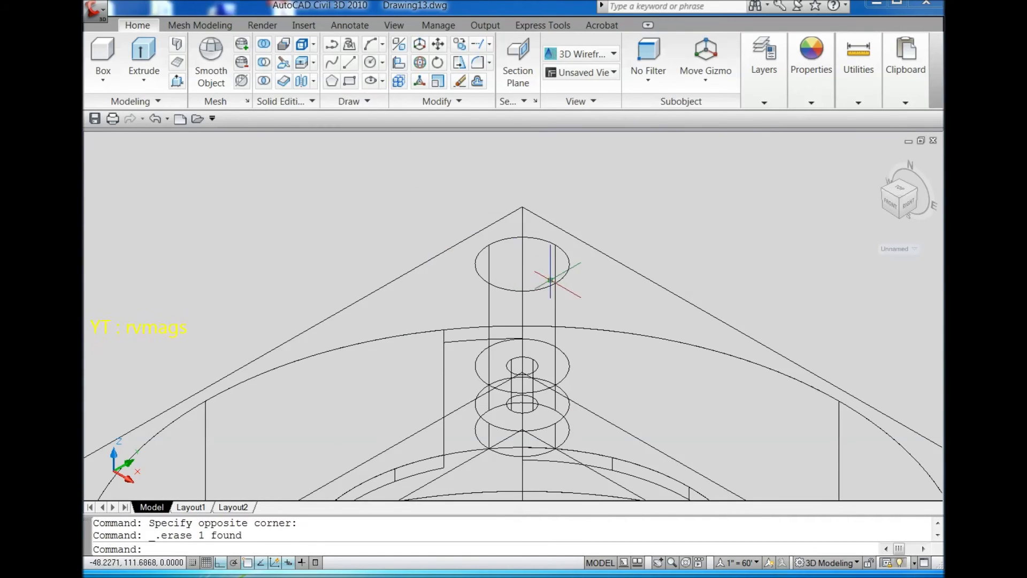
scroll(430, 202, "down", 4)
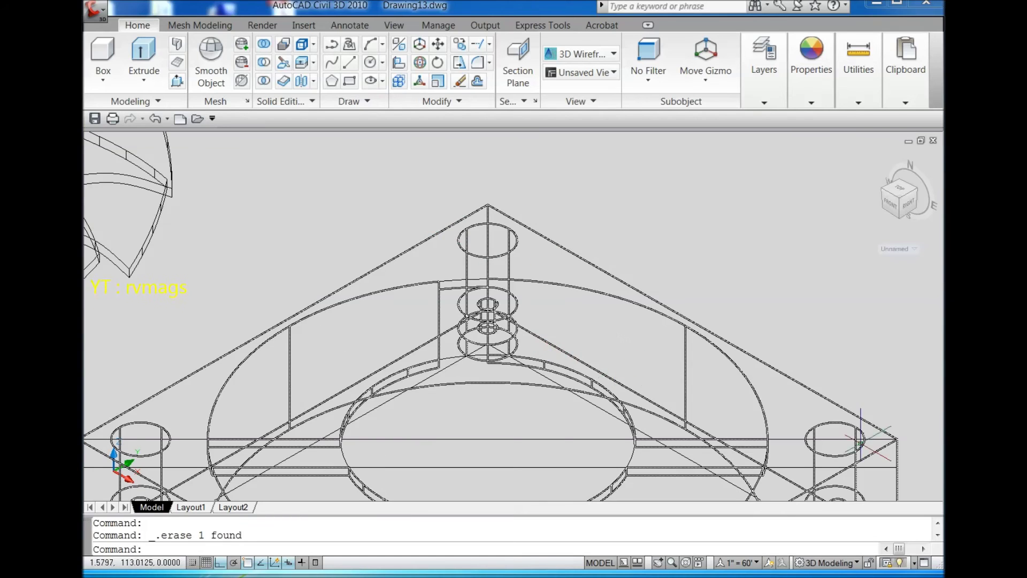
scroll(801, 461, "up", 3)
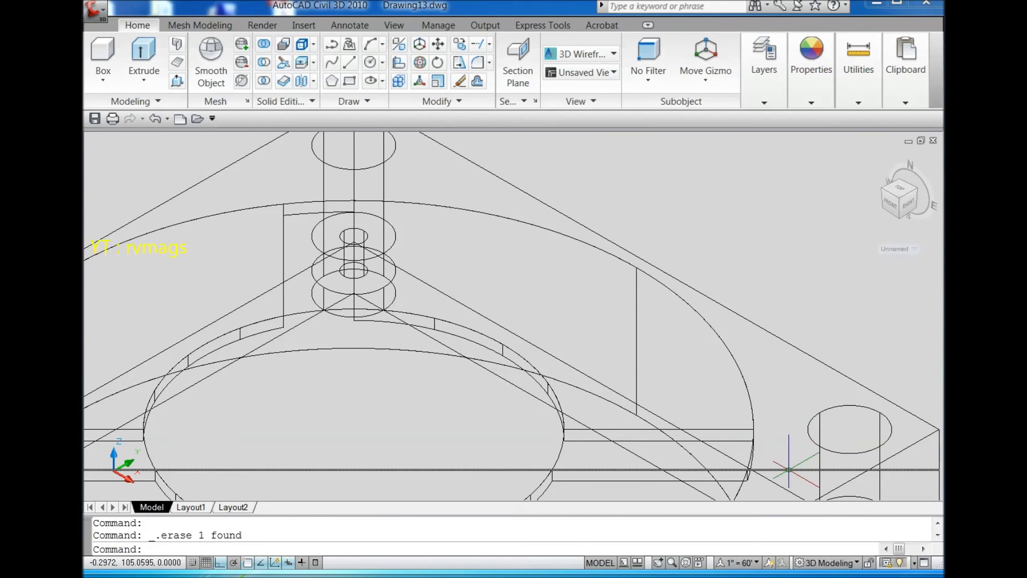
Set the visual style back to Conceptual and save the drawing.
left_click(588, 54)
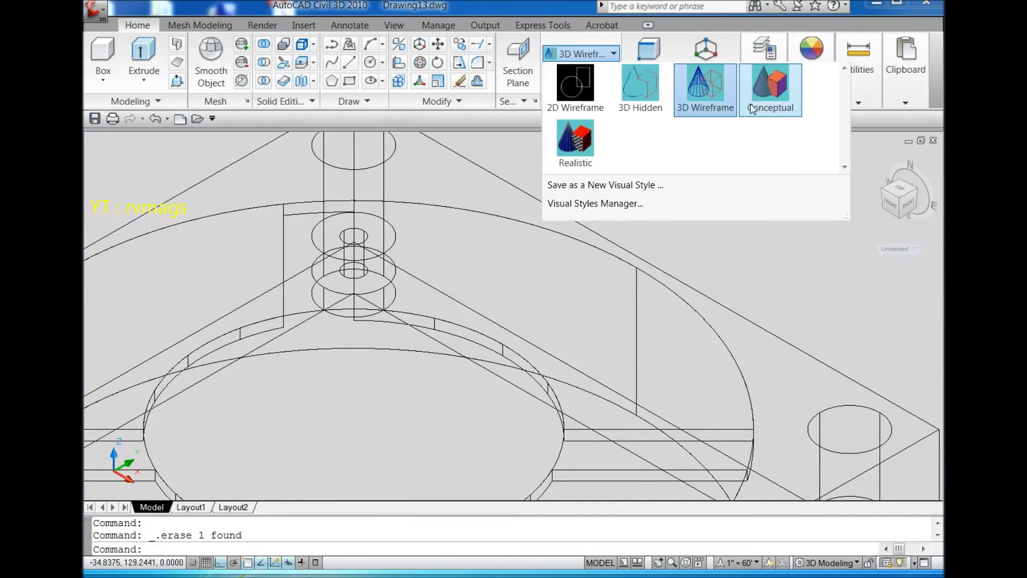
left_click(768, 99)
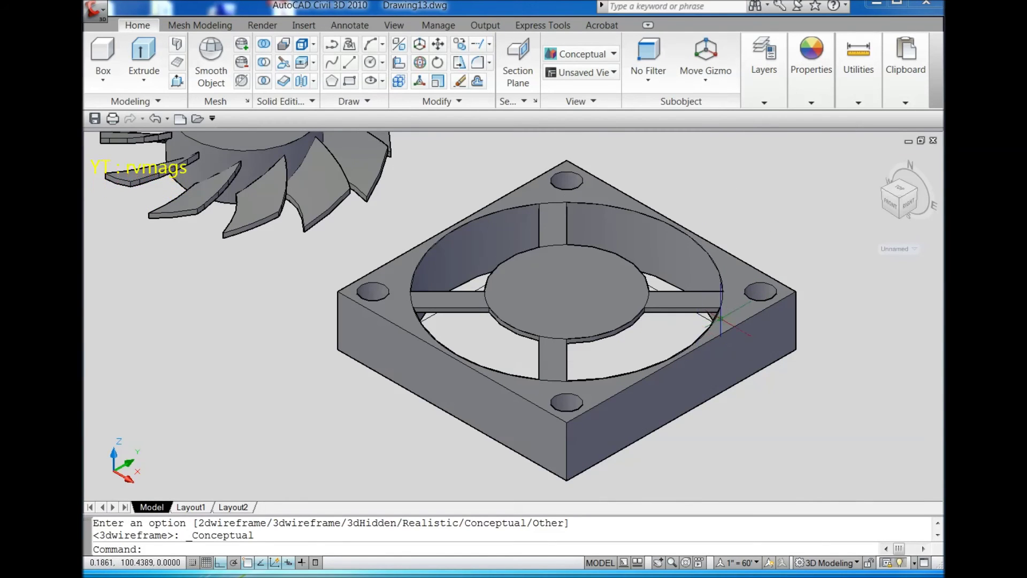
key("ctrl+s")
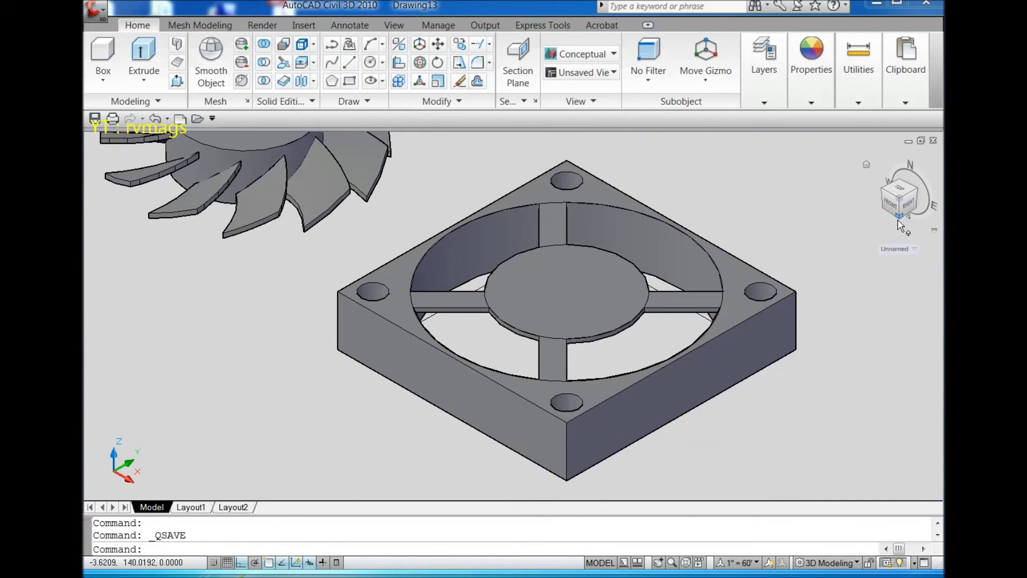
Erase the remaining construction rectangle joining the corner holes on the underside of the housing.
left_click(898, 218)
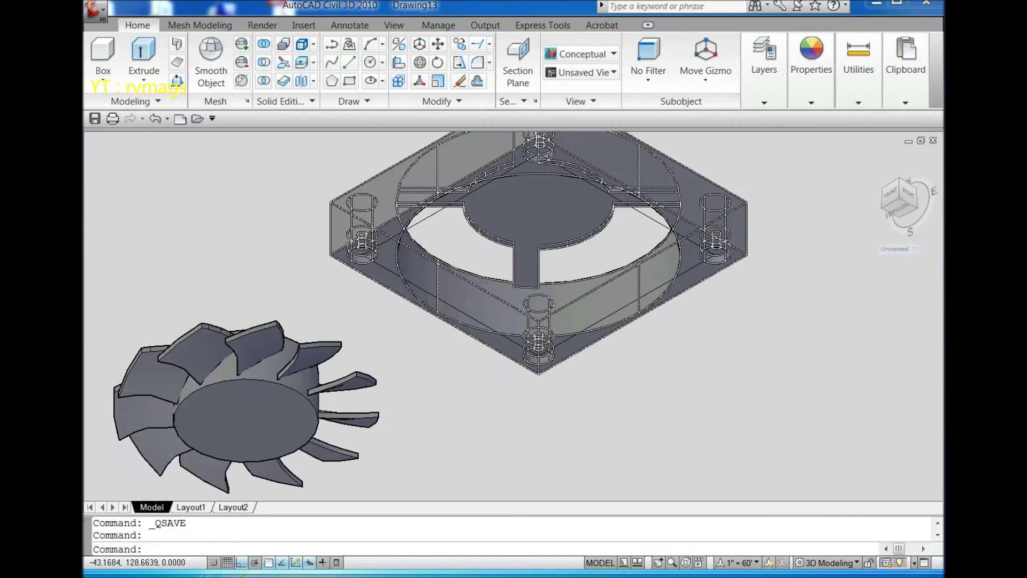
scroll(663, 265, "up", 3)
left_click(668, 265)
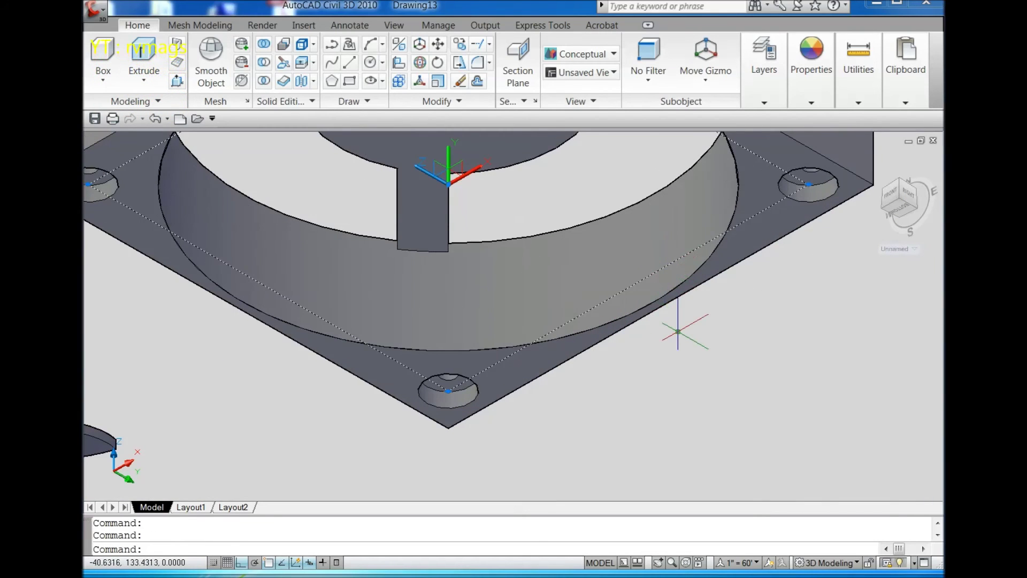
scroll(690, 338, "down", 5)
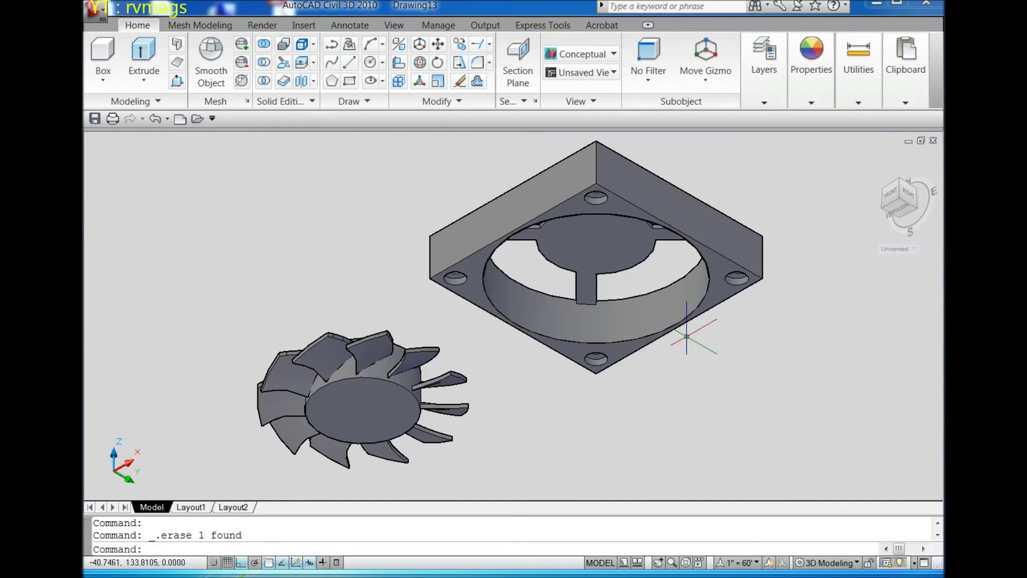
scroll(683, 333, "down", 2)
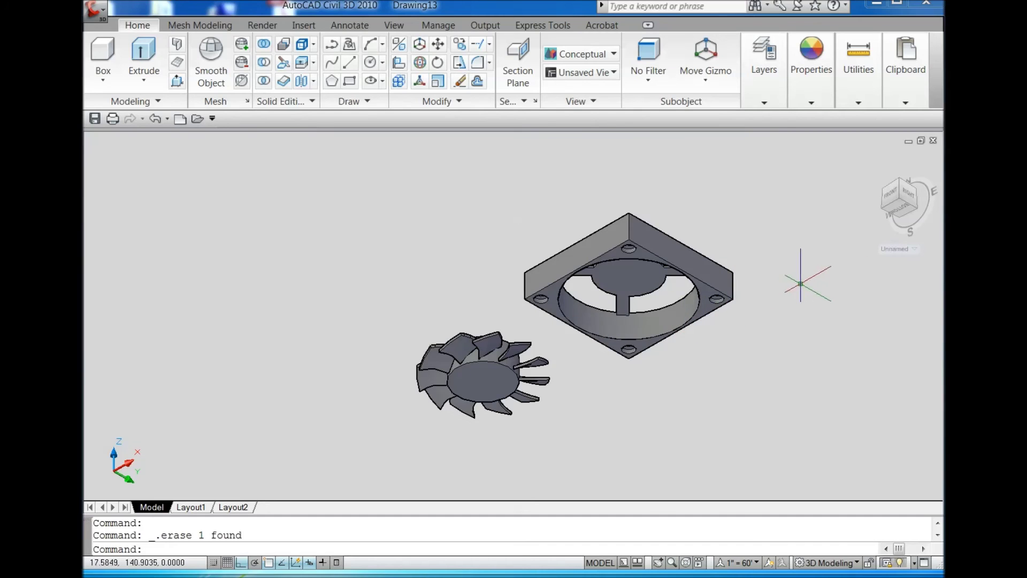
Restore the world coordinate system and show the home view in parallel projection.
left_click(884, 264)
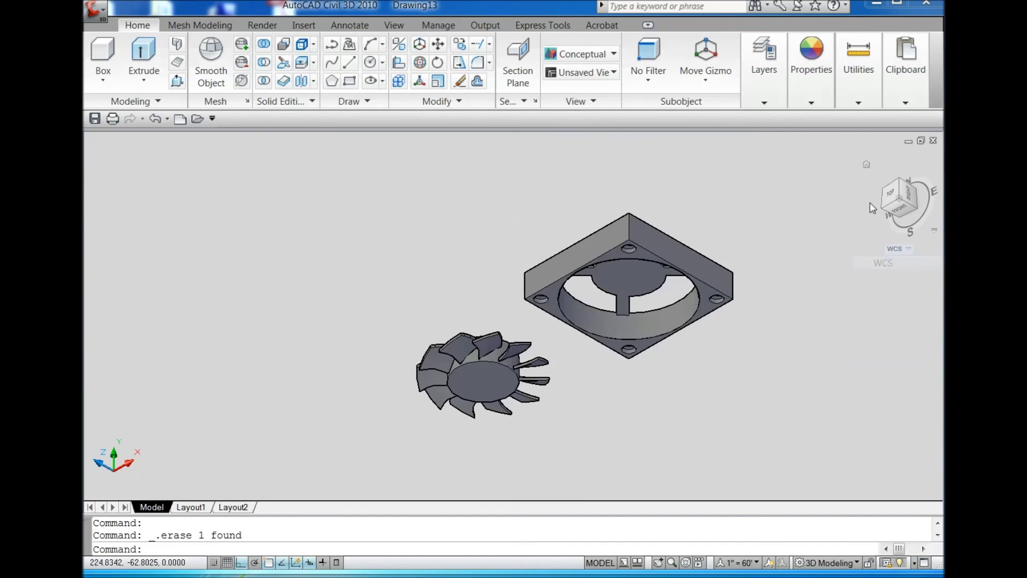
left_click(866, 164)
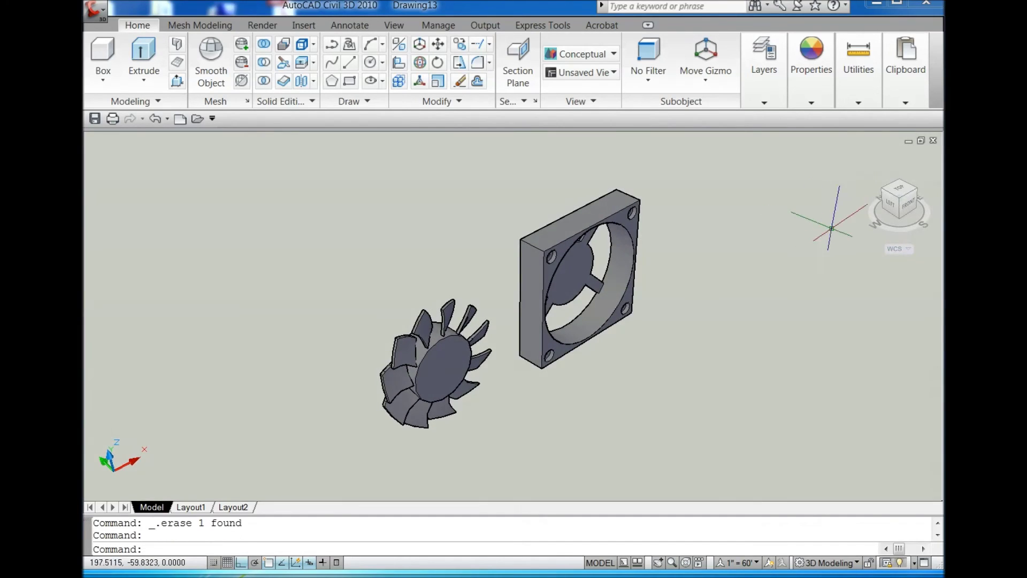
right_click(892, 210)
left_click(919, 248)
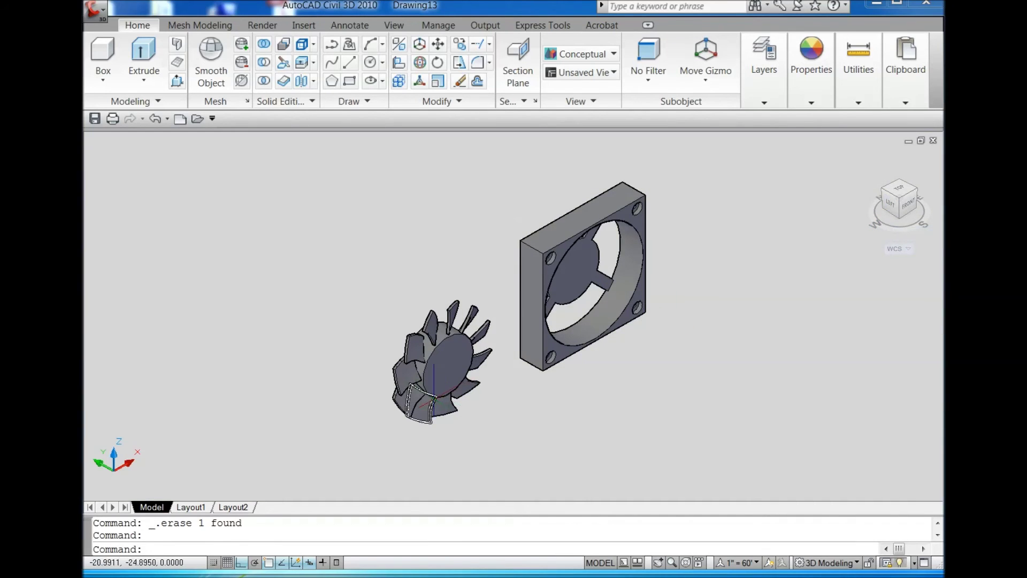
Move the whole bladed hub into the housing, from the centre of its back face to the centre of the housing's strut-supported disc.
left_click(343, 273)
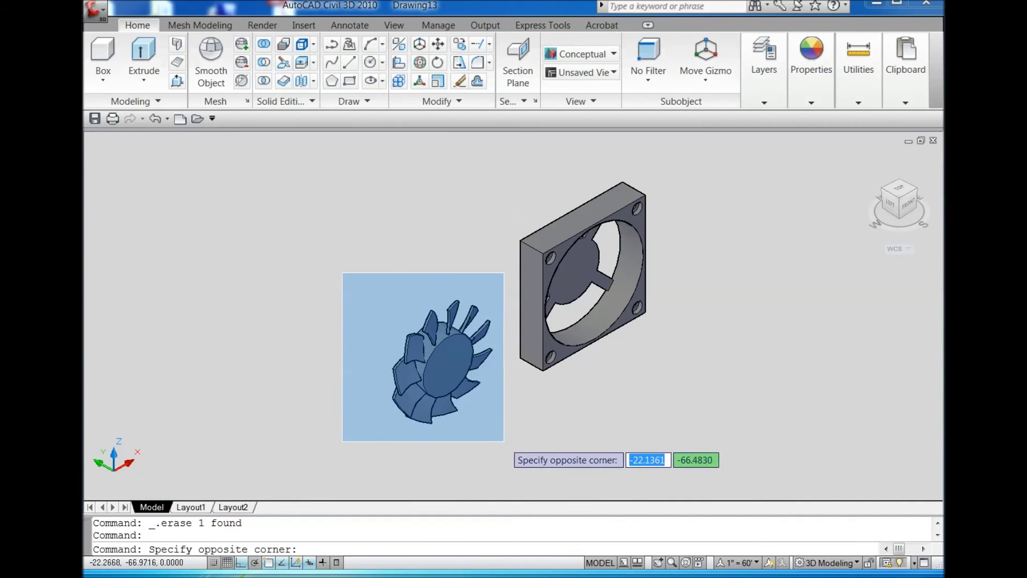
left_click(505, 442)
left_click(145, 26)
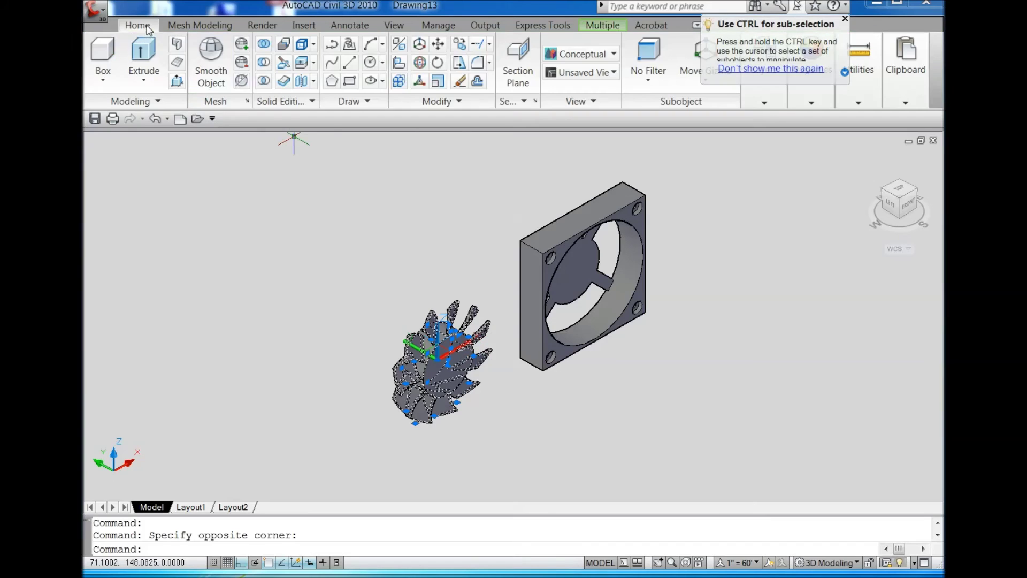
left_click(439, 49)
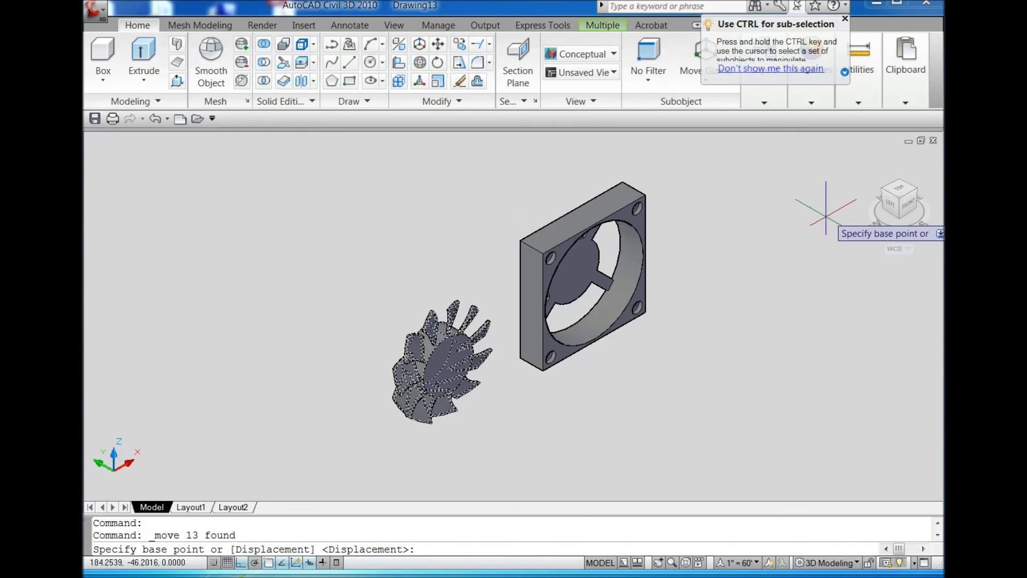
left_click(883, 189)
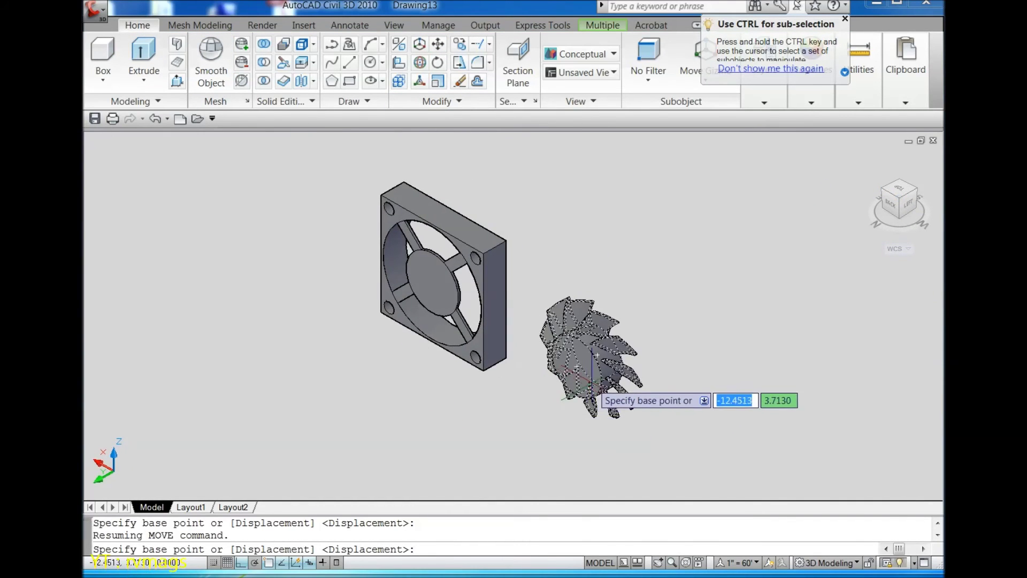
scroll(588, 376, "up", 5)
scroll(587, 375, "down", 2)
scroll(587, 372, "down", 2)
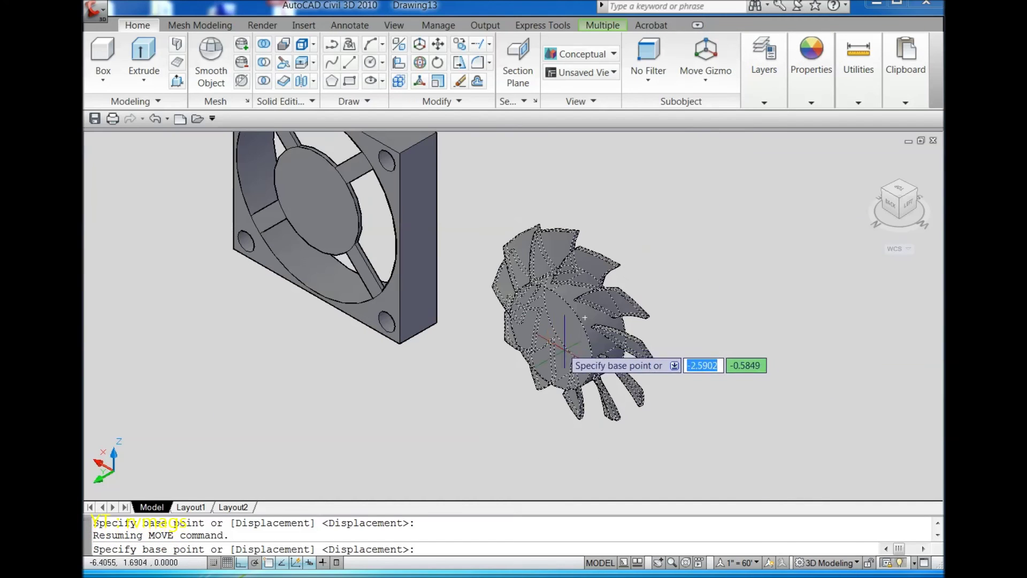
right_click(457, 403, "shift")
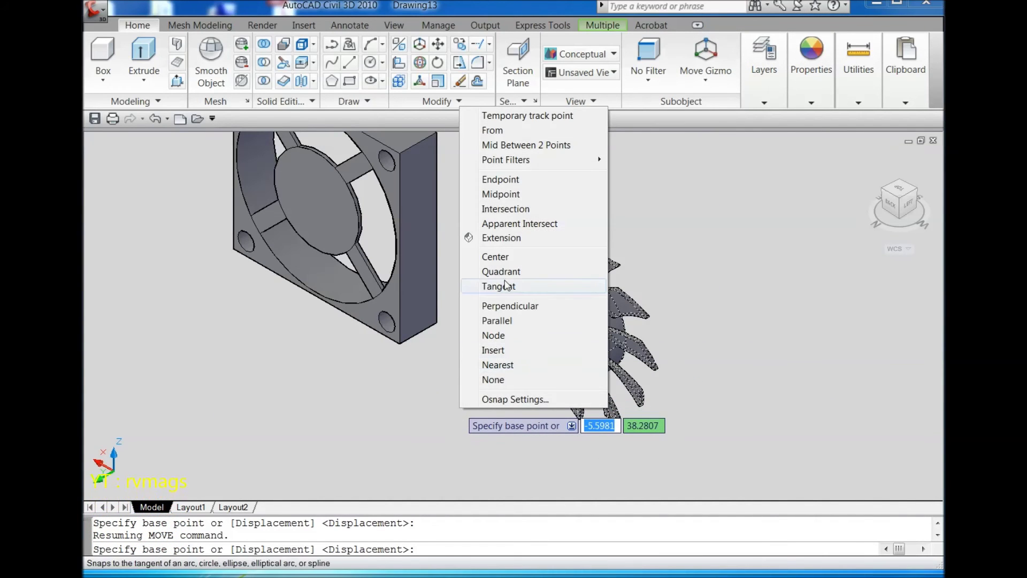
left_click(504, 261)
scroll(558, 319, "up", 3)
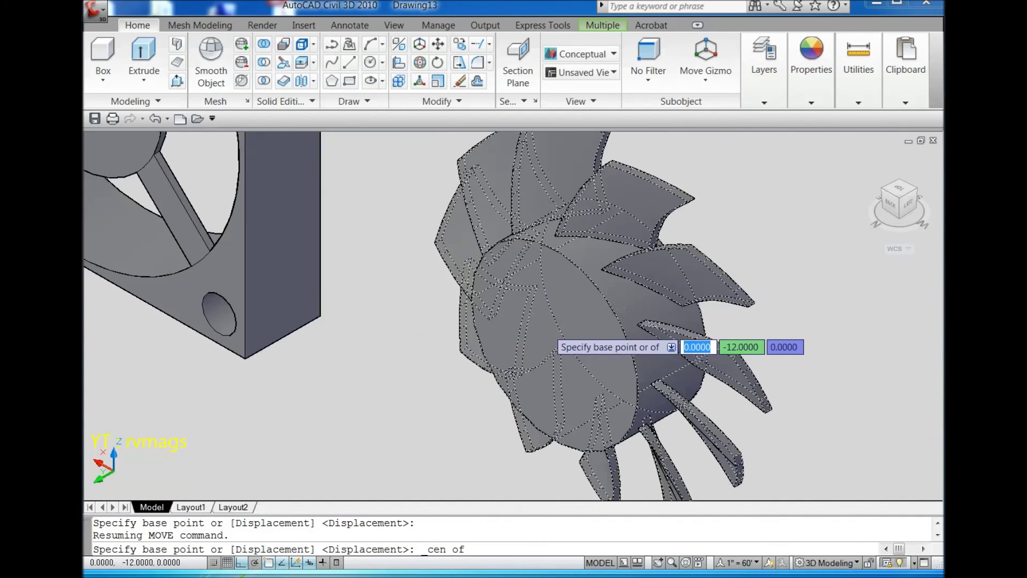
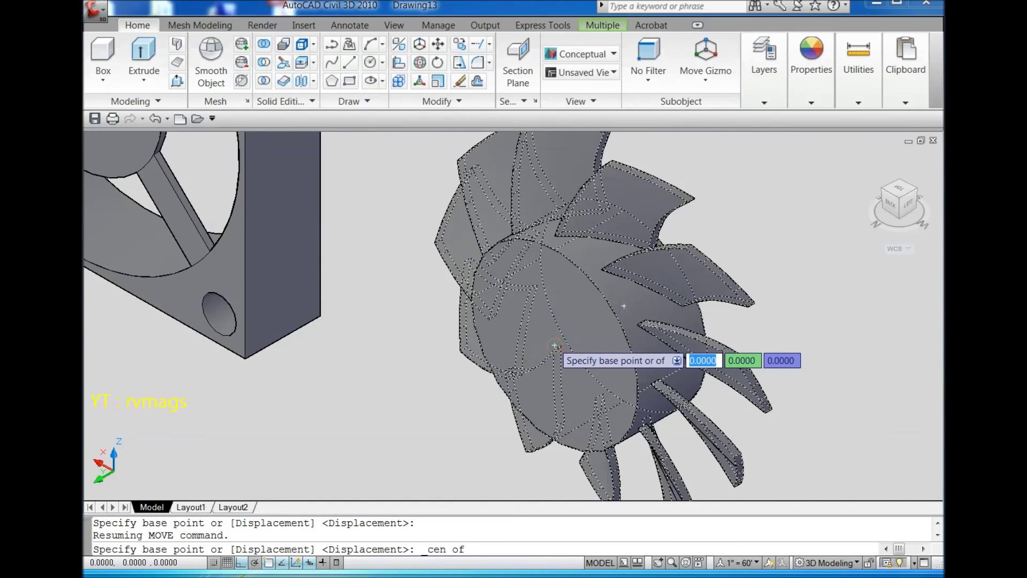
left_click(555, 344)
right_click(615, 300, "shift")
left_click(676, 448)
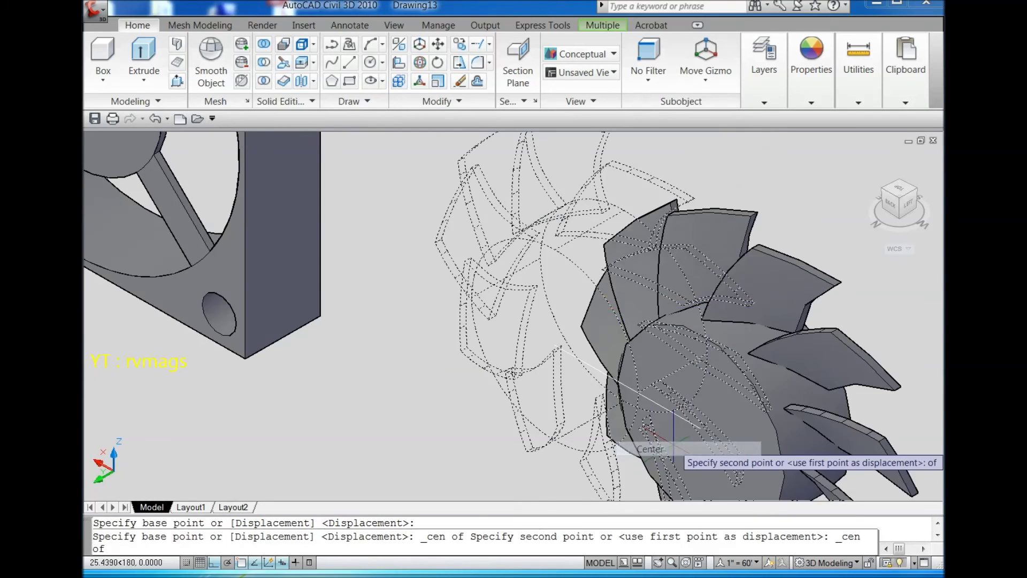
scroll(615, 417, "down", 5)
scroll(353, 215, "up", 4)
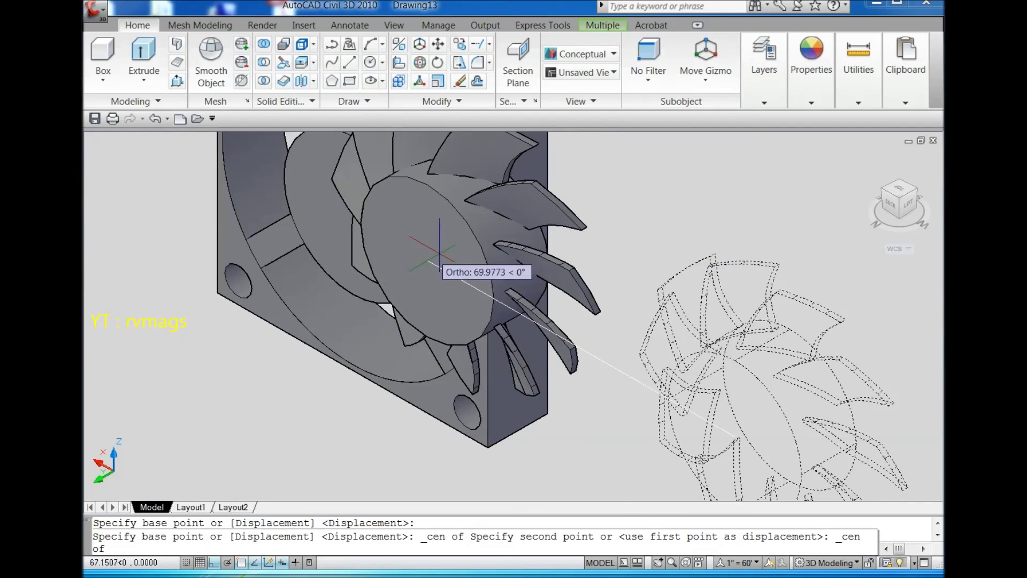
scroll(439, 248, "down", 5)
scroll(303, 220, "up", 6)
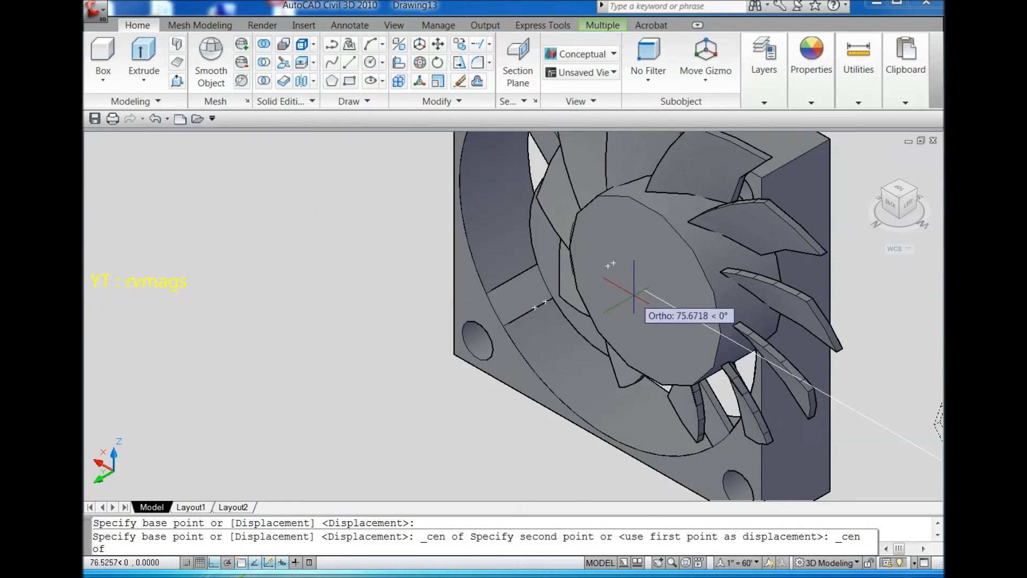
left_click(612, 278)
scroll(492, 345, "down", 3)
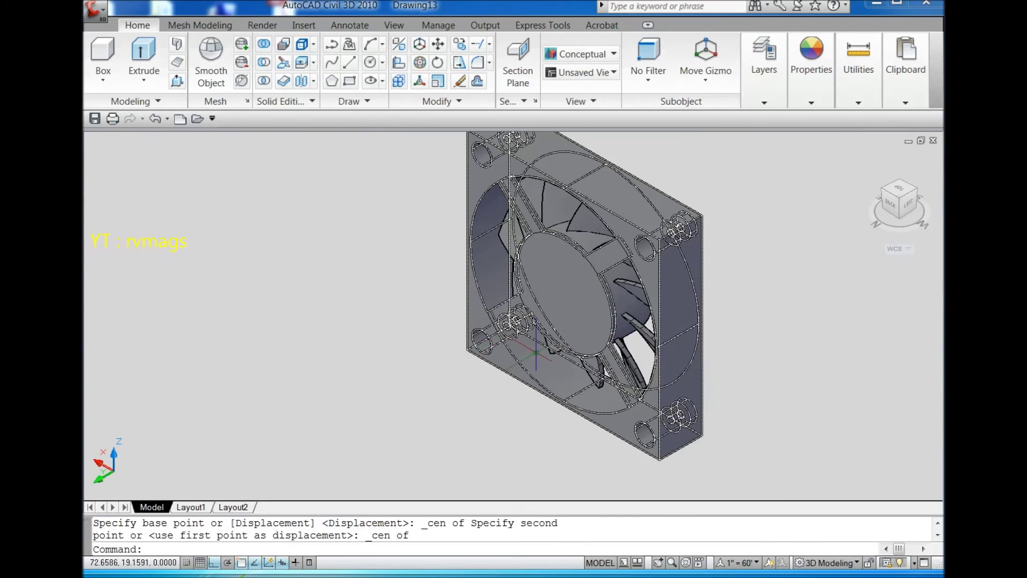
Fillet the housing's corner edge between the top and left side faces with a radius of 5.
left_click(916, 189)
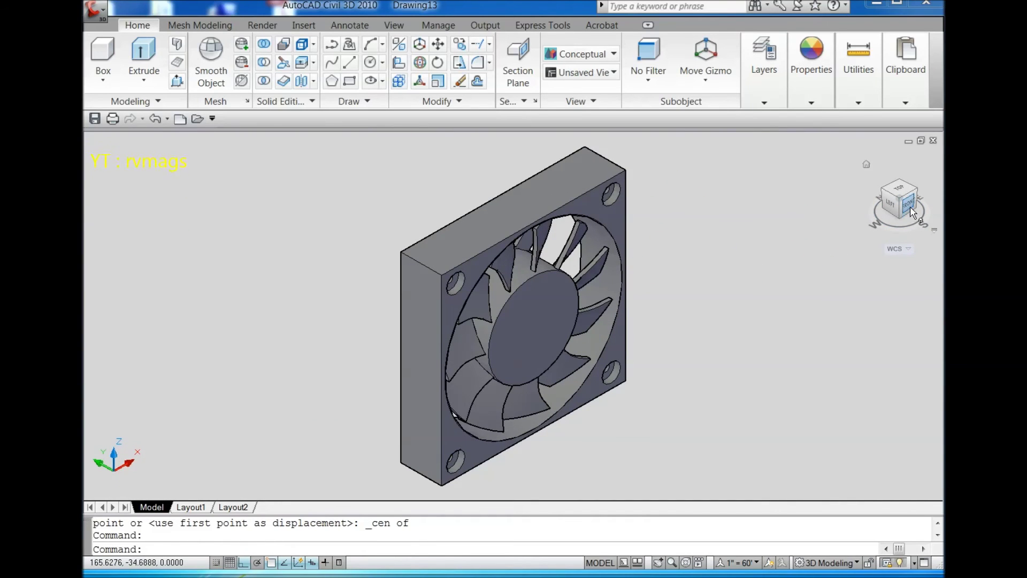
left_click(911, 210)
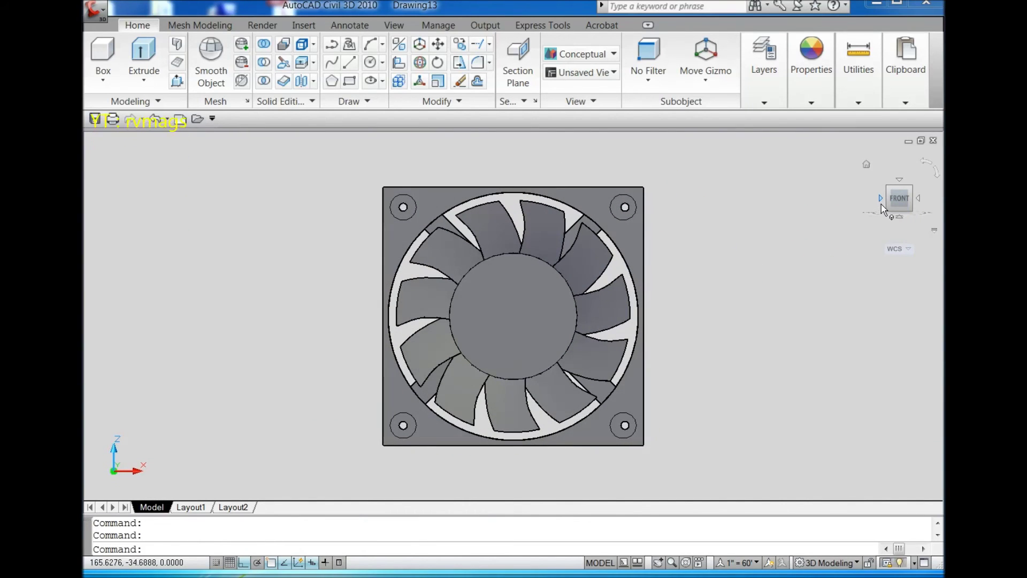
left_click(889, 189)
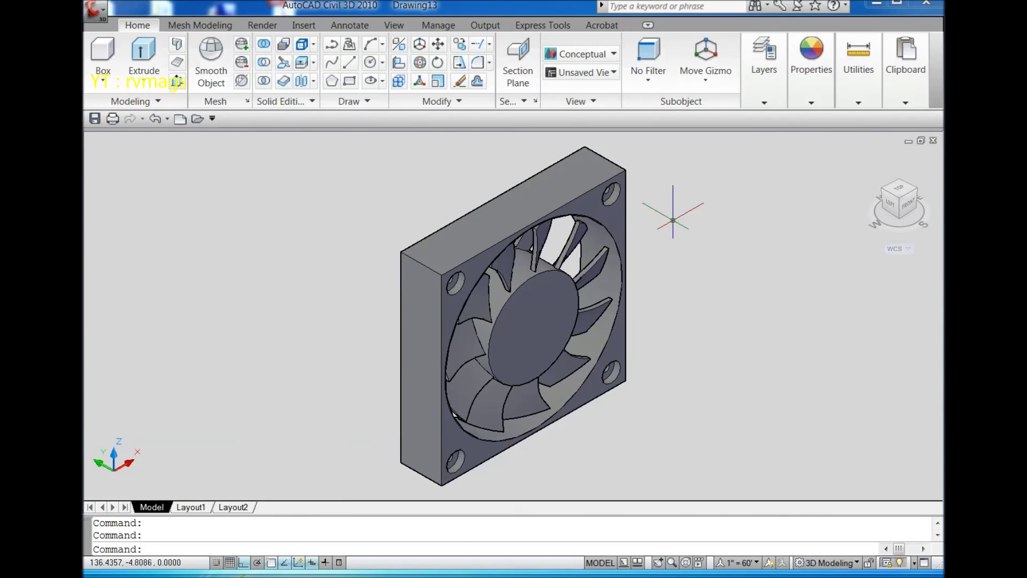
left_click(477, 63)
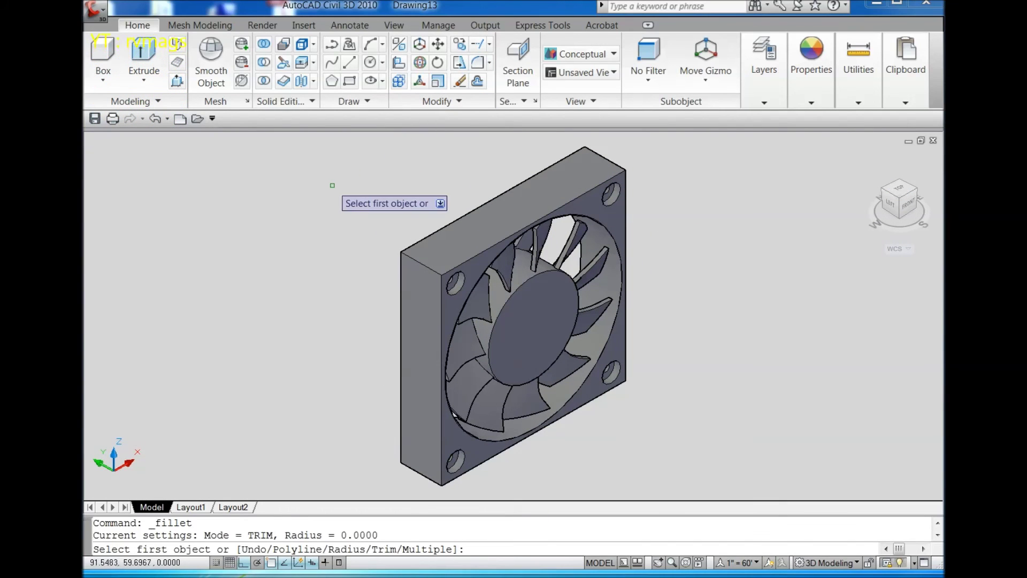
key("Return")
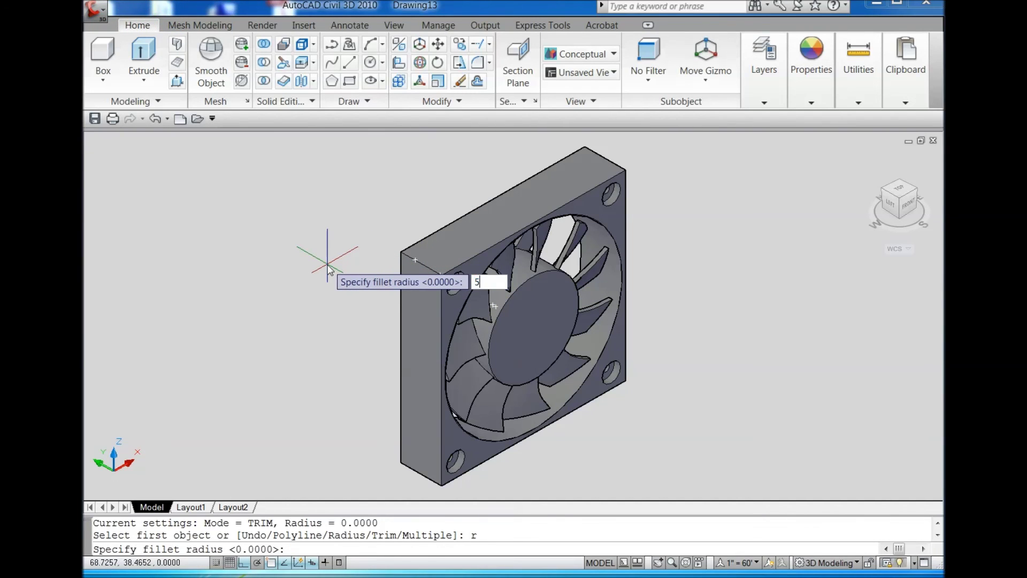
key("Return")
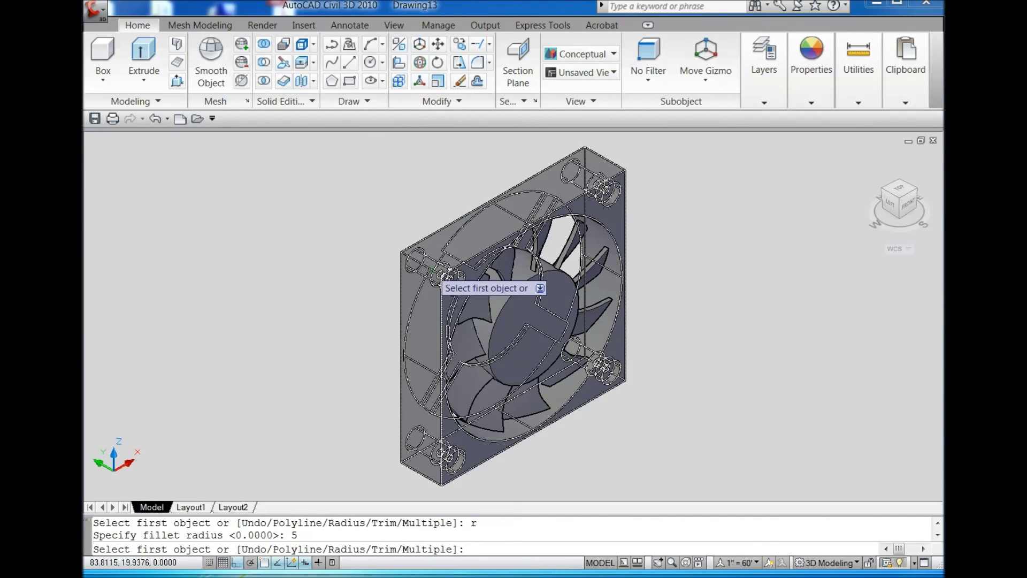
left_click(426, 264)
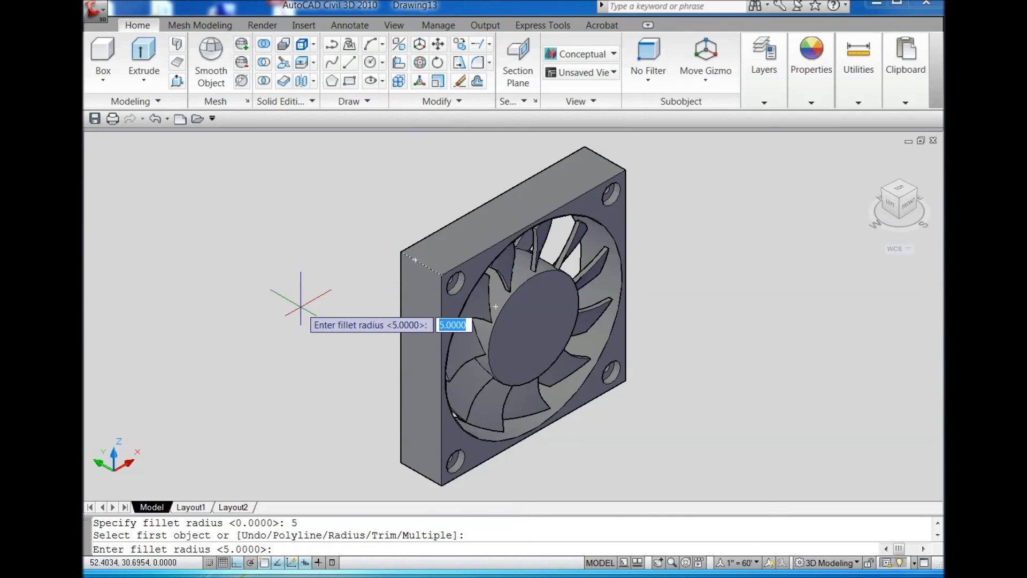
key("Return")
key("Return")
Fillet the housing's corner edge between the bottom and left side faces with a radius of 5.
scroll(415, 473, "up", 3)
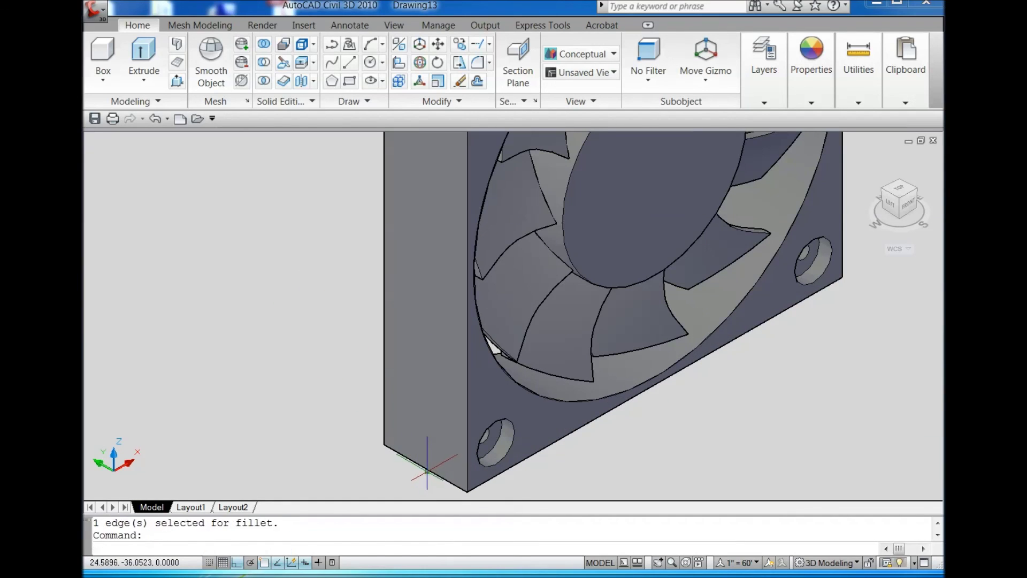
key("Return")
left_click(422, 468)
scroll(422, 470, "down", 3)
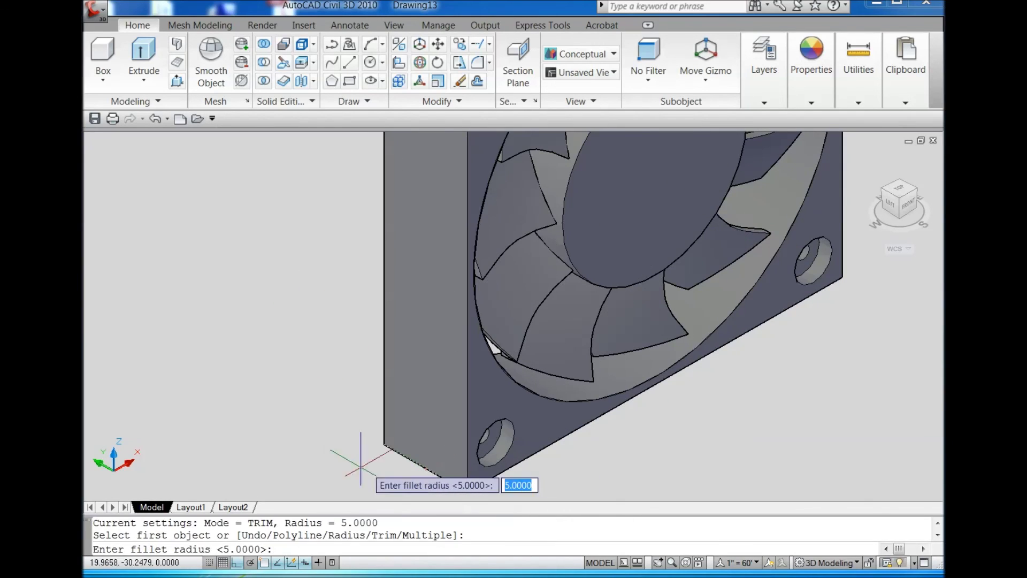
key("Return")
key("Return")
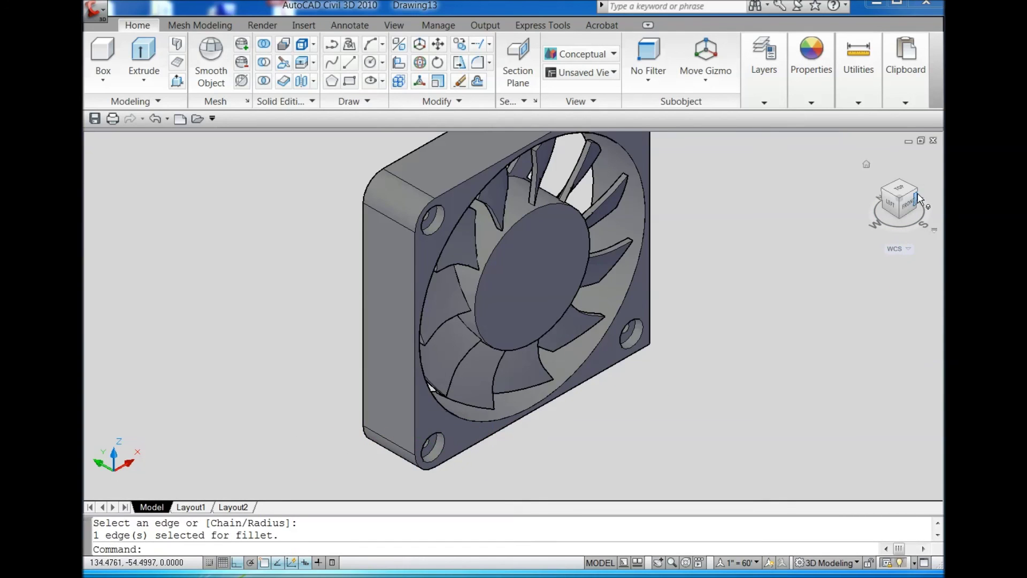
Fillet the housing's corner edge between the top and right side faces with a radius of 5.
left_click(914, 190)
scroll(641, 246, "up", 4)
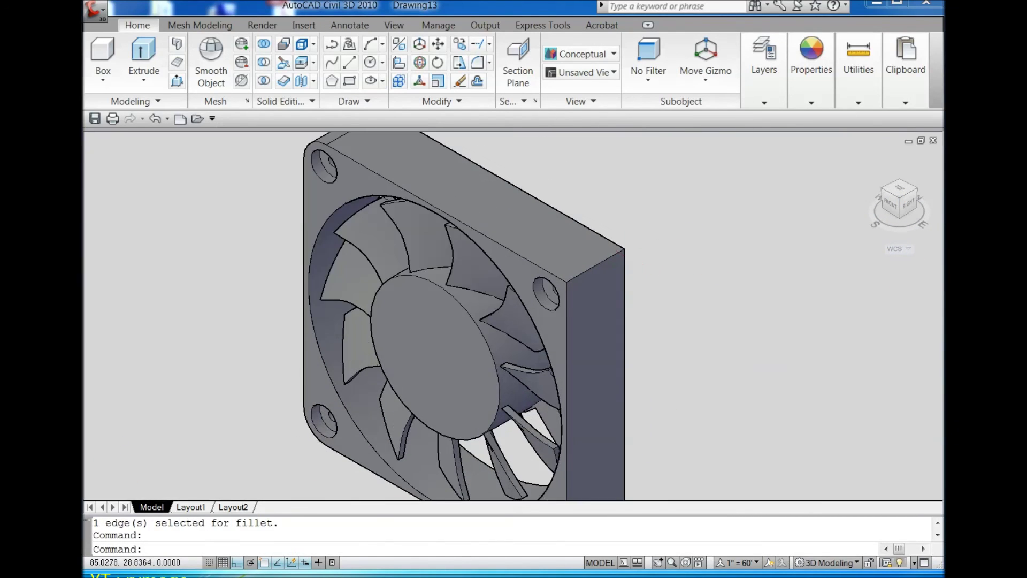
key("Return")
left_click(606, 249)
key("Return")
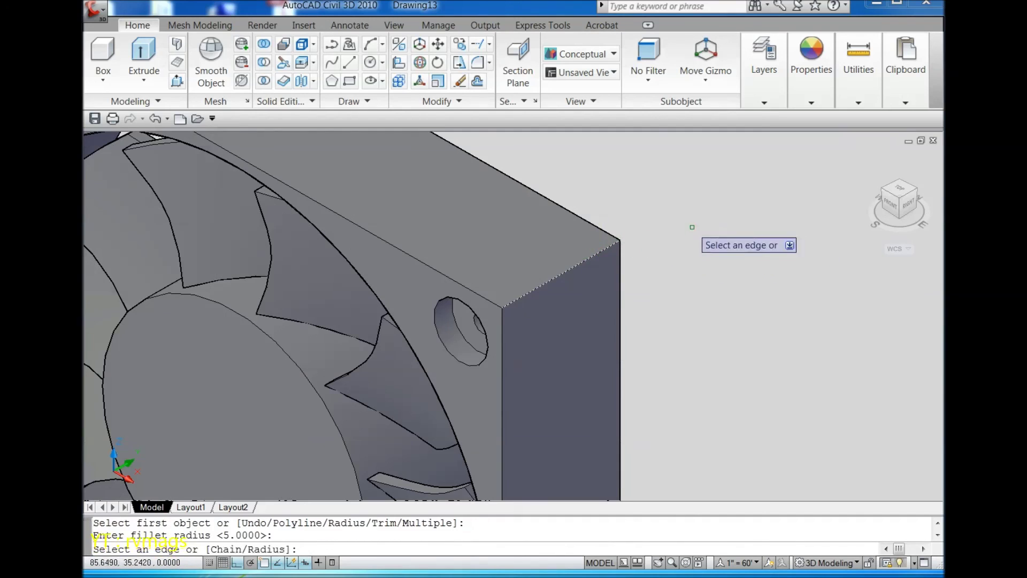
key("Return")
Fillet the housing's corner edge between the bottom and right side faces with a radius of 5.
scroll(697, 224, "down", 3)
key("Return")
scroll(663, 470, "up", 3)
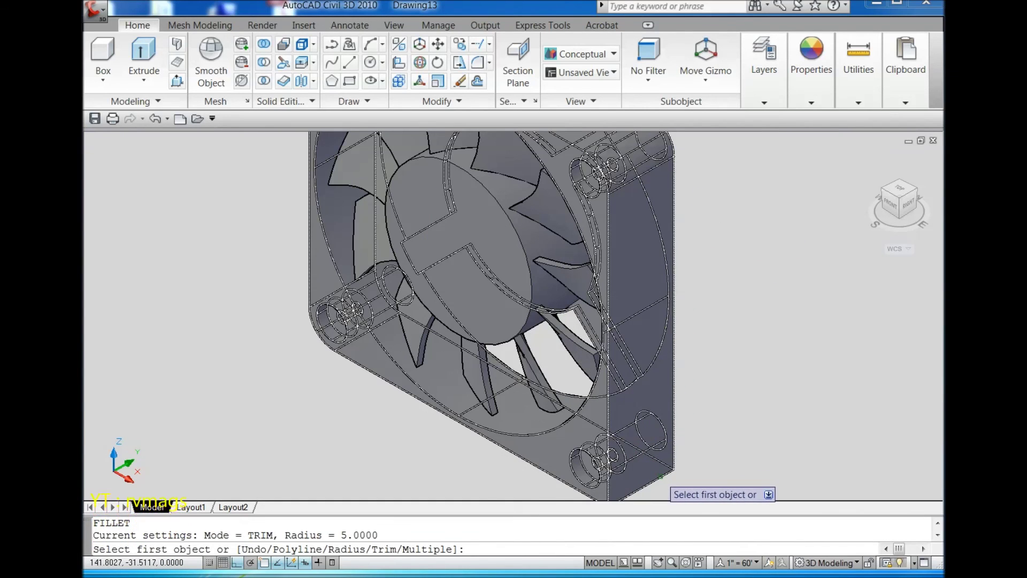
type("r")
key("Return")
key("Return")
key("Return")
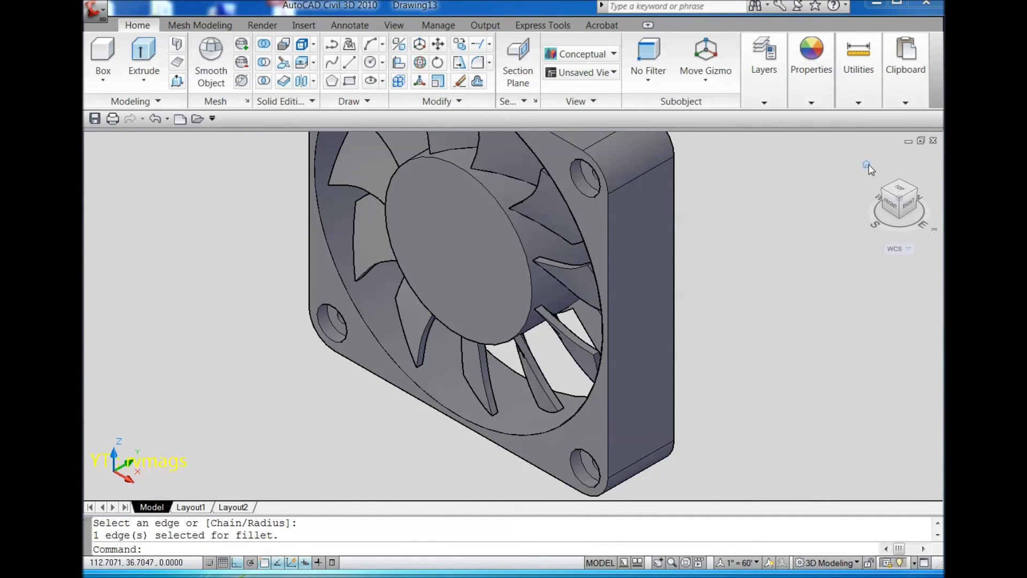
Orbit around the assembled fan to examine its front and back, and return to the home view.
left_click(867, 165)
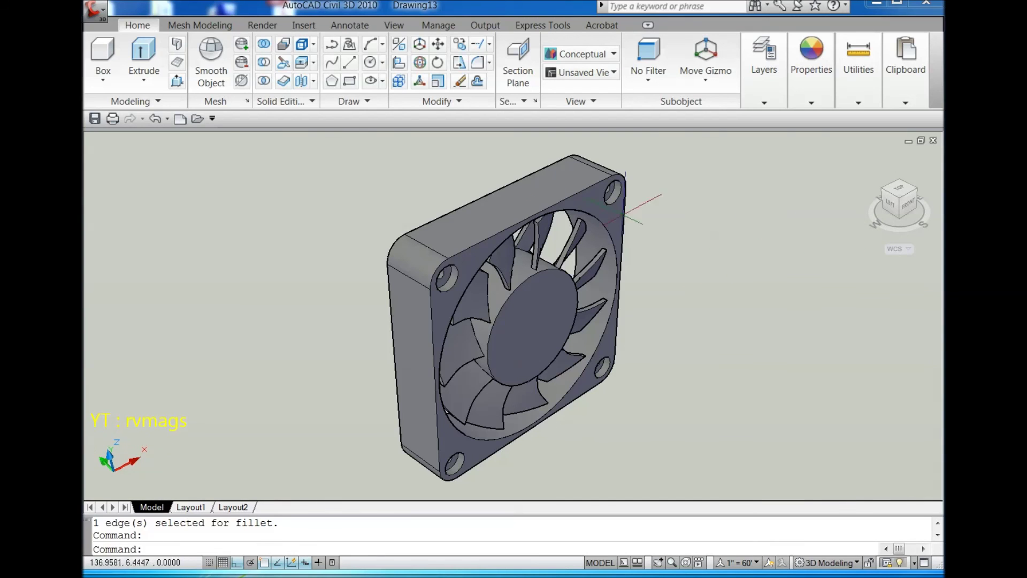
left_click(395, 30)
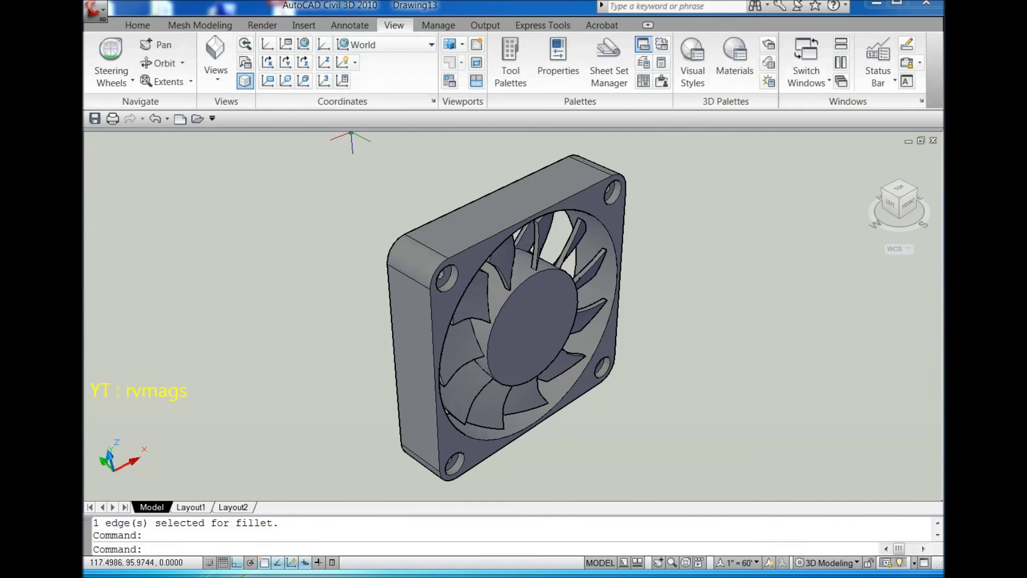
left_click(159, 63)
left_click_drag(466, 423, 449, 377)
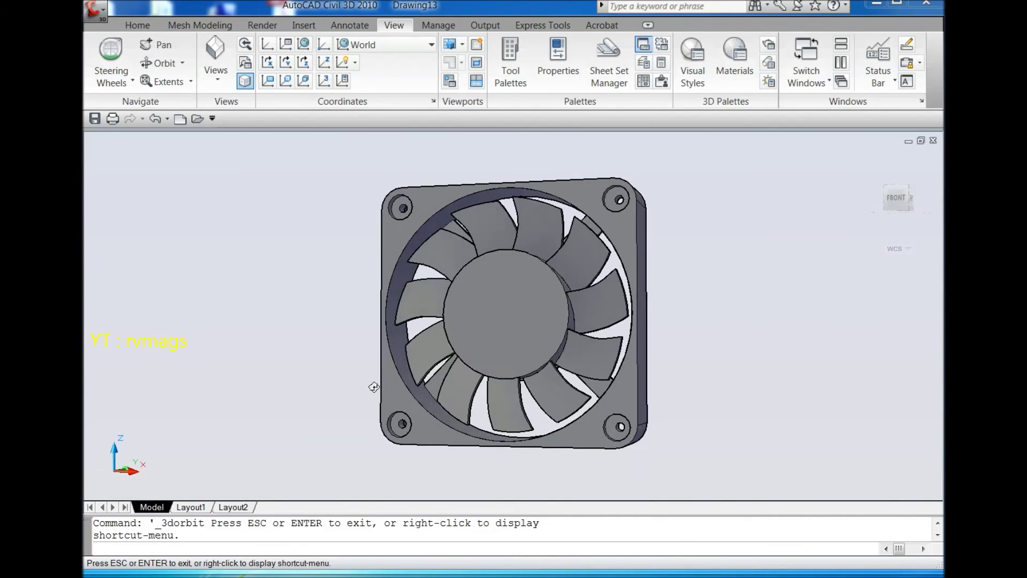
left_click_drag(565, 415, 379, 416)
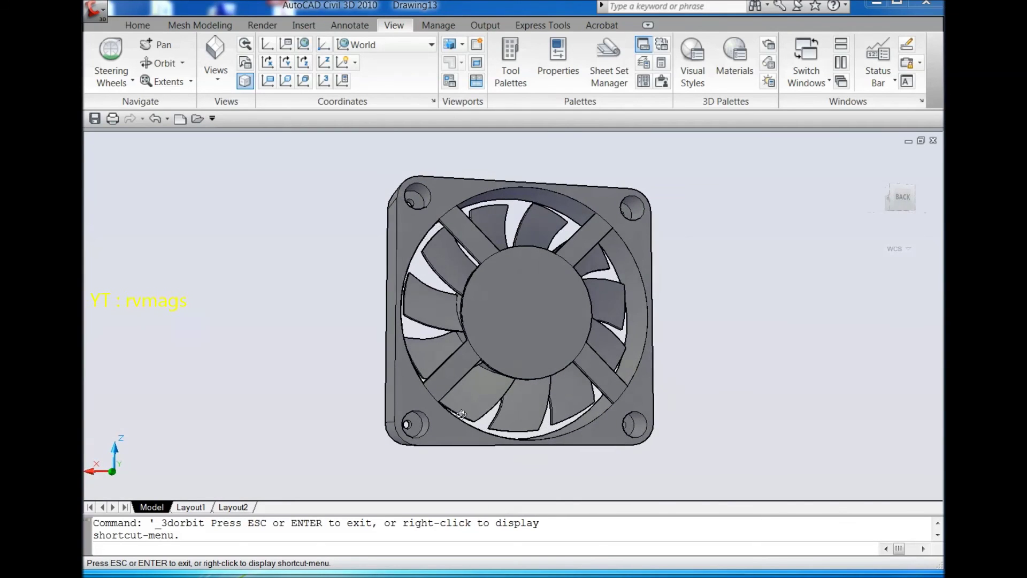
left_click_drag(460, 414, 632, 406)
left_click_drag(477, 448, 453, 418)
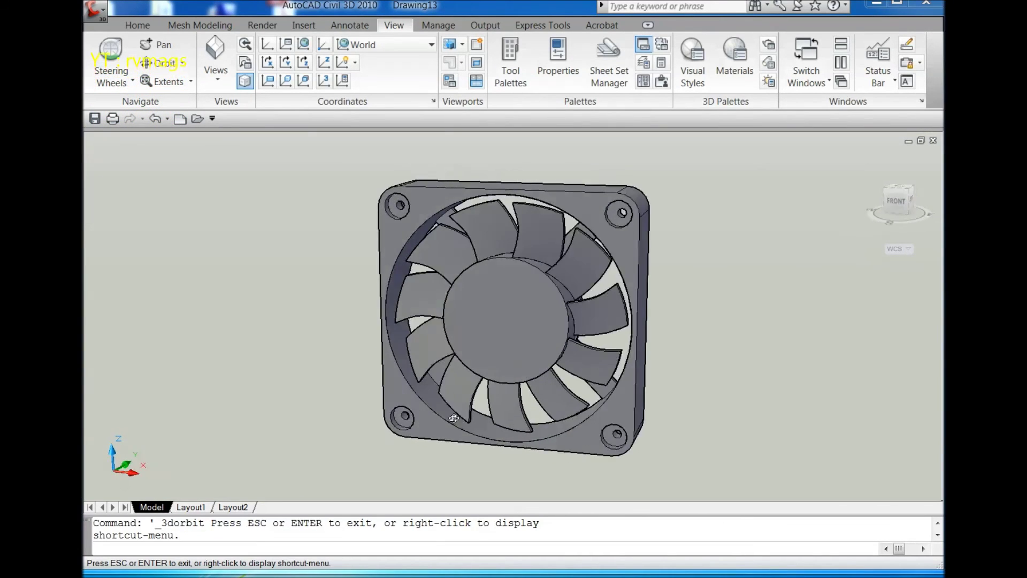
right_click(729, 293)
left_click(744, 298)
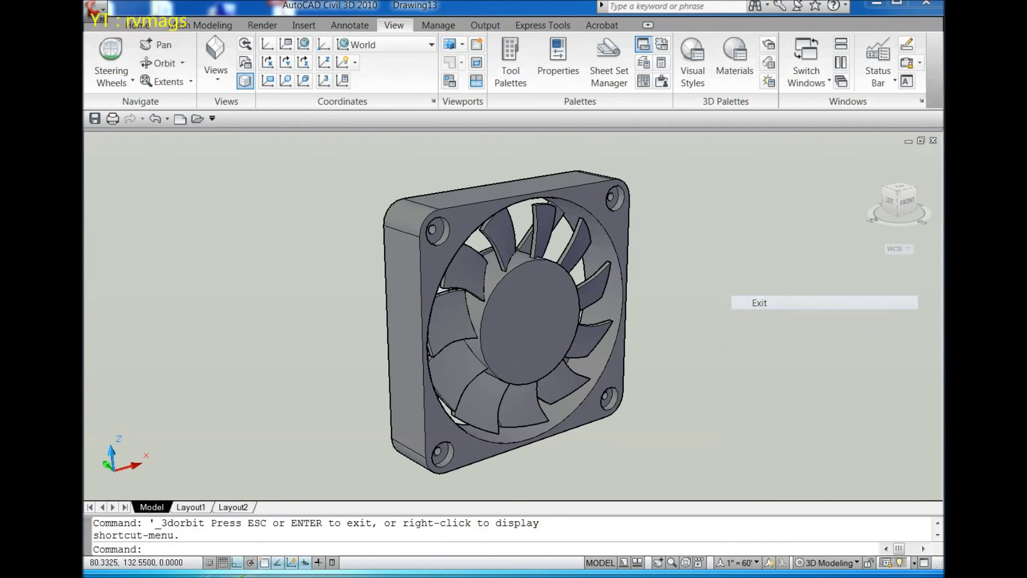
left_click(864, 161)
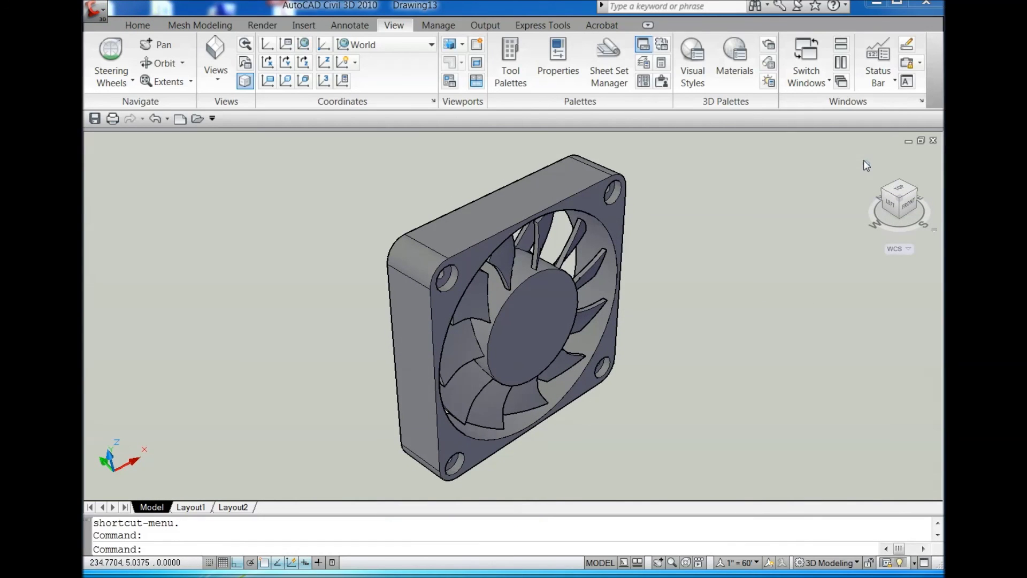